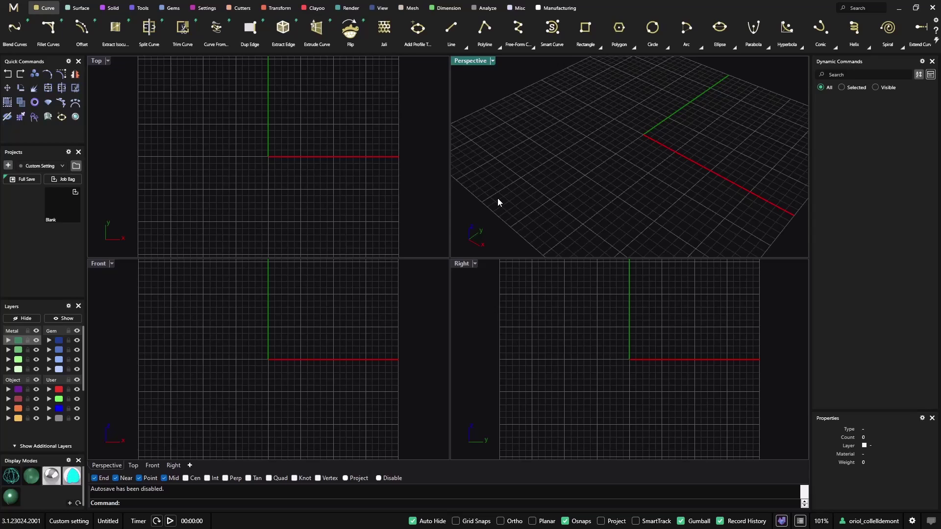
- Maximize the Perspective view and place a round diamond at the origin
double_click(472, 61)
right_click_drag(448, 259, 445, 295)
left_click(172, 8)
left_click(183, 28)
right_click_drag(294, 275, 499, 355)
key("Return")
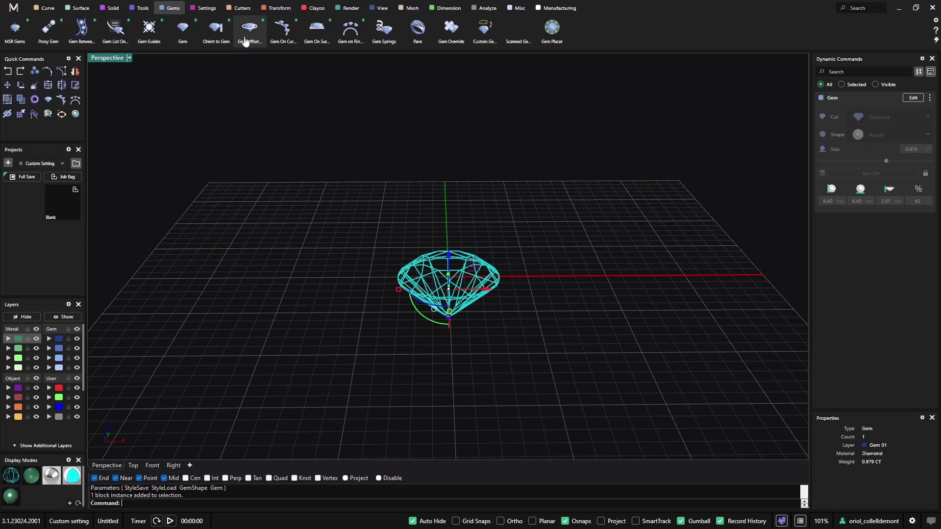
- Add Gem Guides around the diamond with Center Point Toggle turned on
left_click(148, 27)
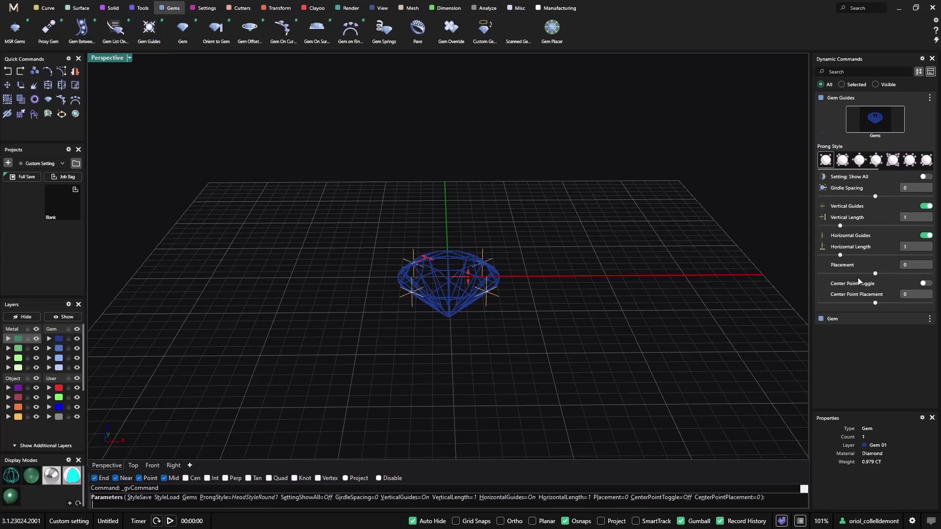
left_click(925, 284)
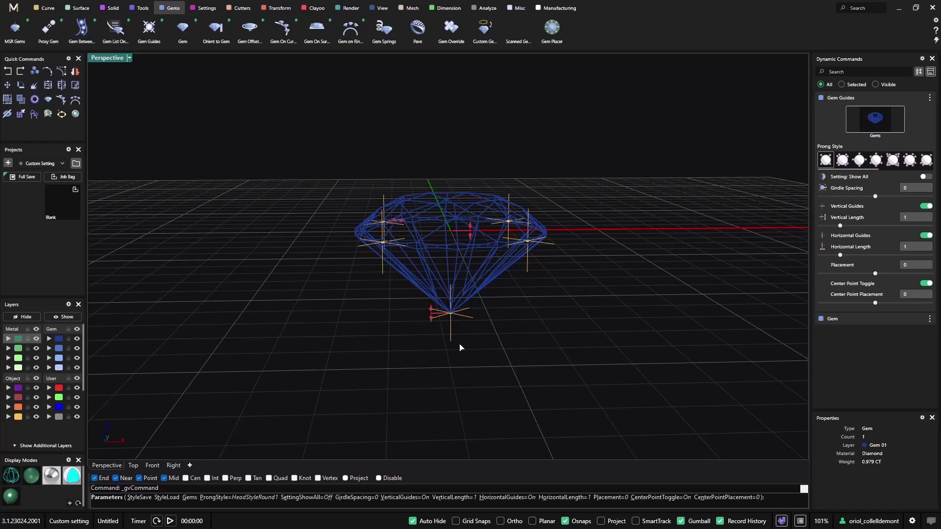
right_click_drag(461, 346, 506, 250)
right_click(487, 345)
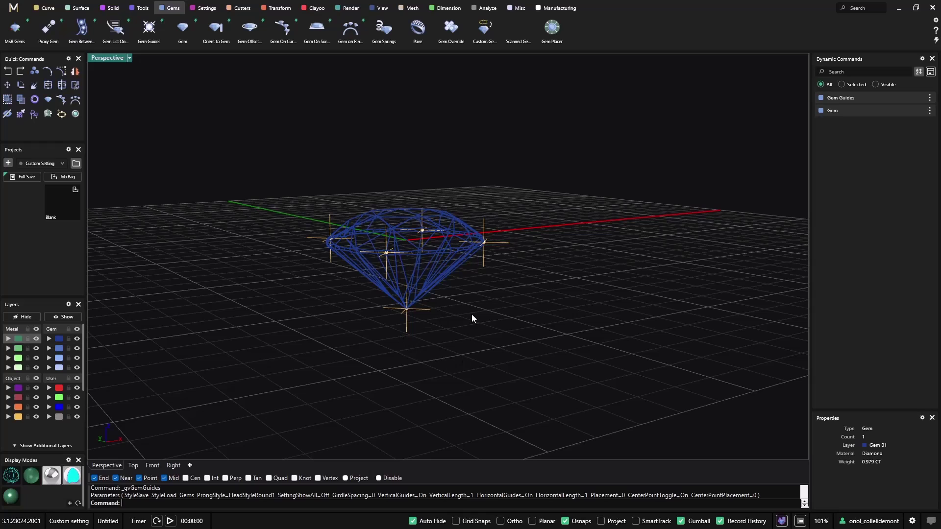
- Start Profile Placer and pick the gem's girdle as the placement curve
left_click(34, 116)
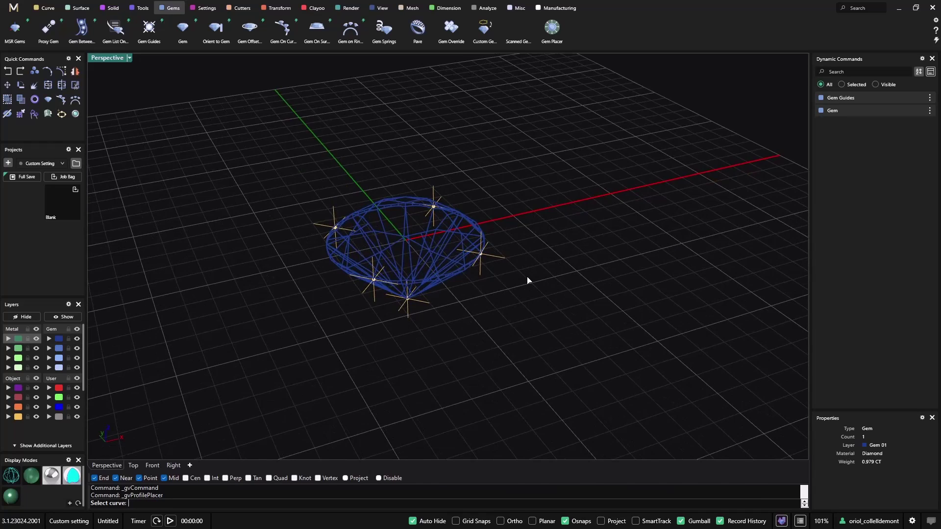
right_click_drag(528, 280, 497, 217)
left_click(486, 227)
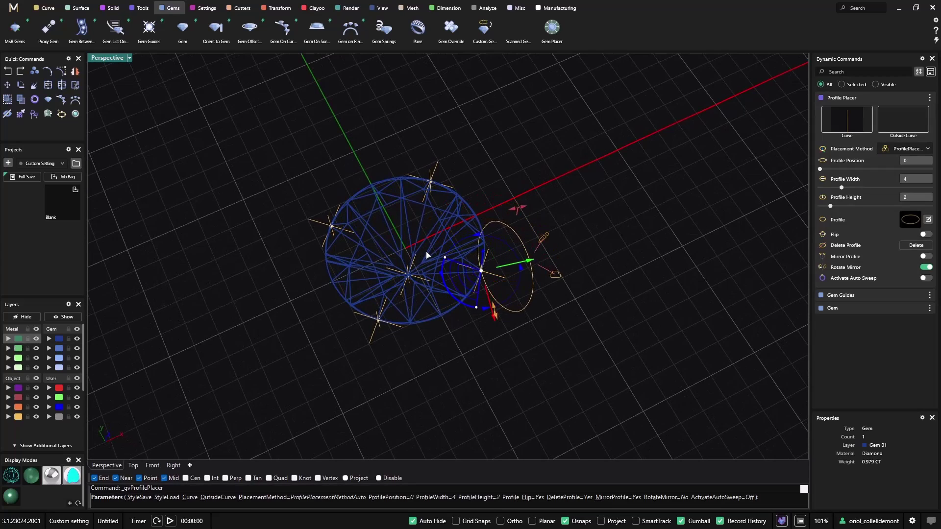
right_click_drag(445, 242, 623, 330)
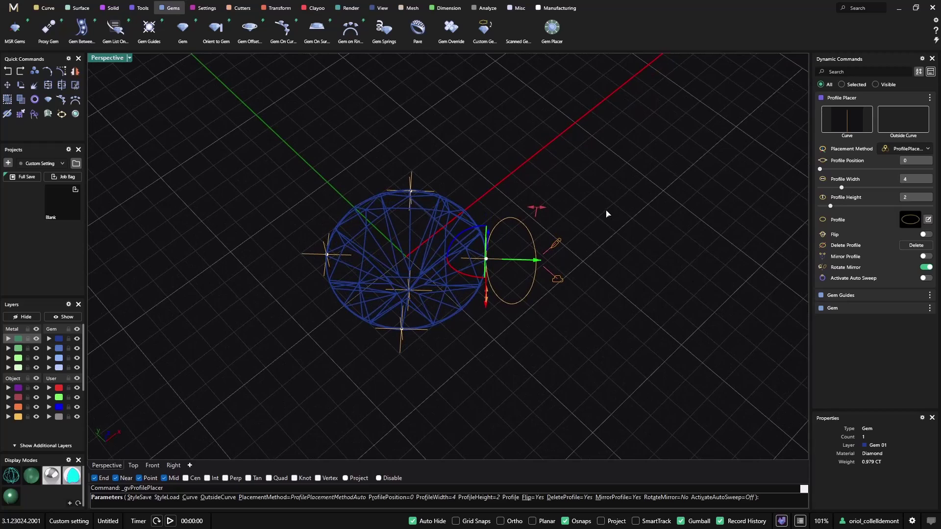
scroll(527, 262, "up", 3)
right_click_drag(527, 263, 663, 327)
- Move the ellipse down one grid unit in the Profile Editor and save it as 'Round profile center'
left_click(928, 219)
scroll(550, 248, "down", 3)
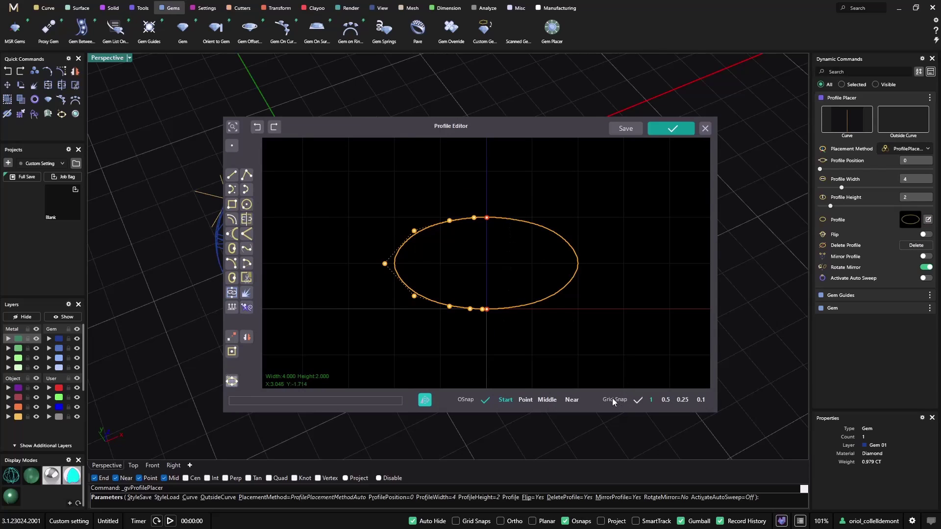
left_click(513, 219)
left_click(519, 264)
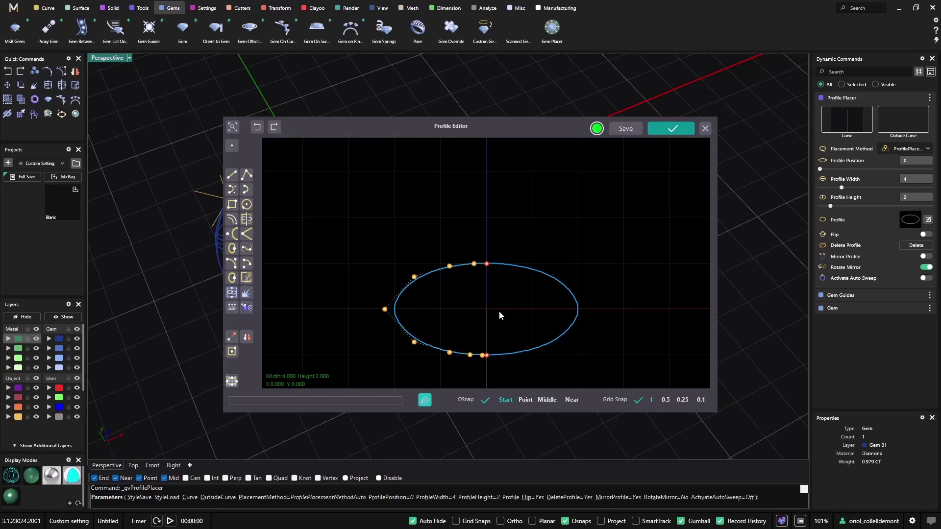
left_click(625, 129)
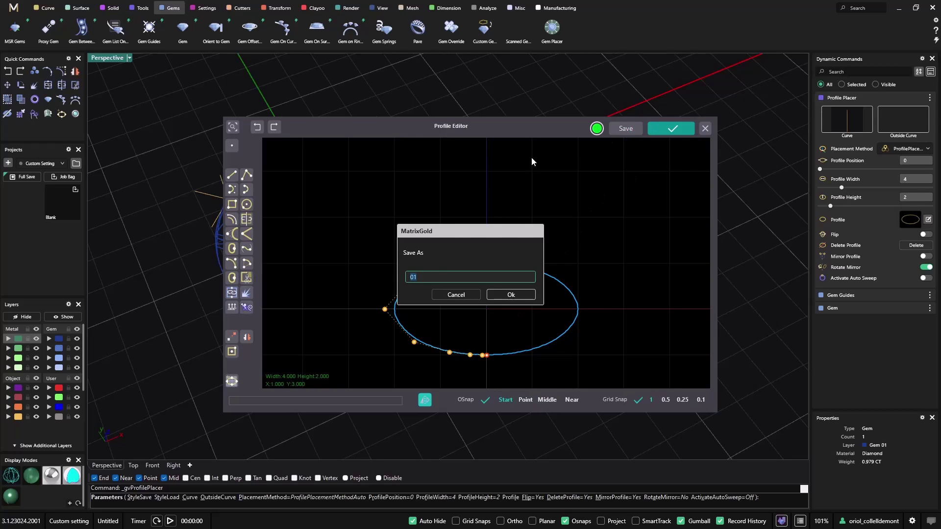
type("Round ")
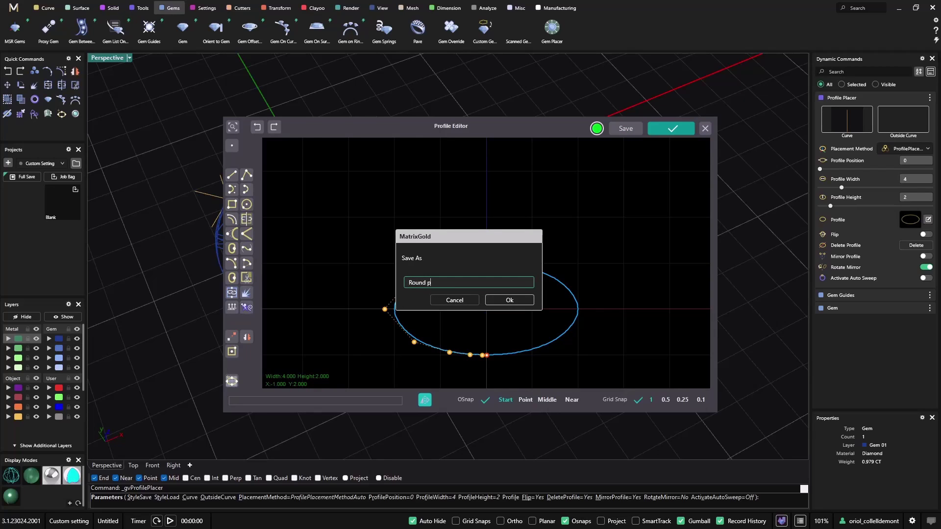
type("profile center")
left_click(512, 301)
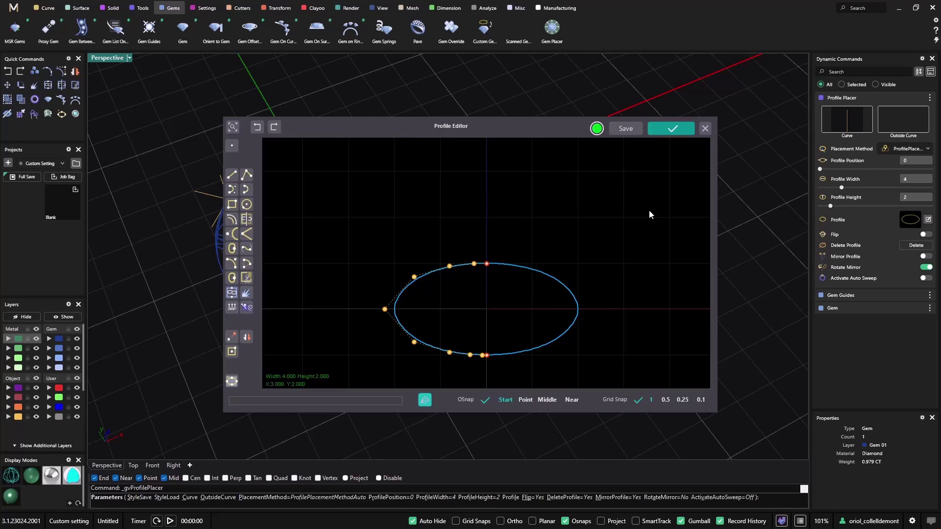
left_click(684, 130)
right_click_drag(485, 243, 554, 281)
- Size the girdle profile to width 1 and height 1 and slide it to position 0.82
left_click(920, 179)
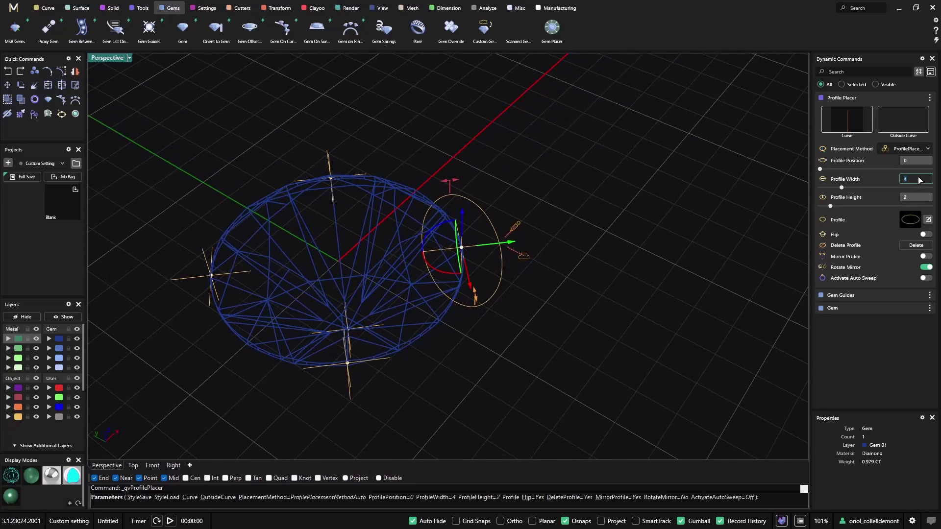
type("1")
key("Tab")
type("1")
key("Return")
right_click_drag(735, 167, 547, 166)
scroll(431, 247, "up", 5)
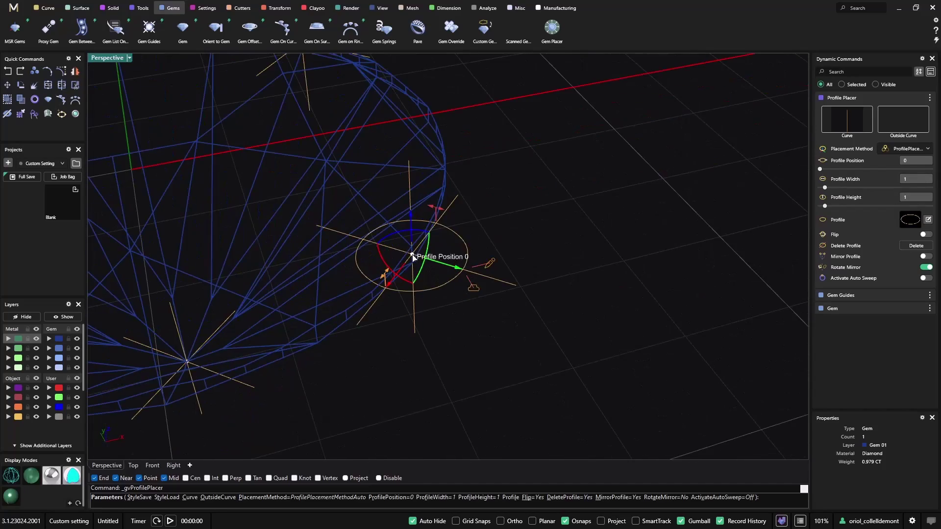
left_click_drag(426, 257, 467, 190)
scroll(466, 190, "down", 5)
right_click_drag(467, 189, 482, 217)
key("Return")
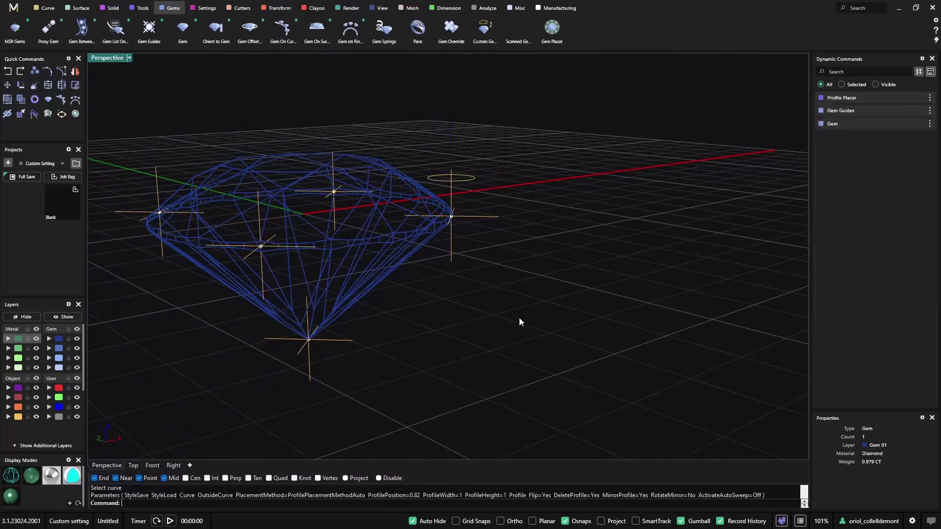
- Select the culet curve and repeat Profile Placer for a second profile
right_click_drag(525, 332, 322, 412)
left_click(321, 412)
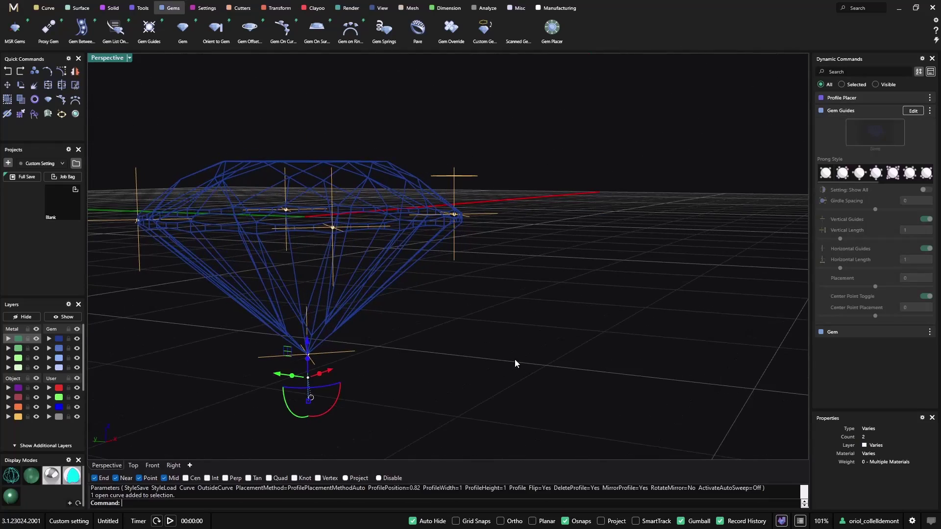
key("Return")
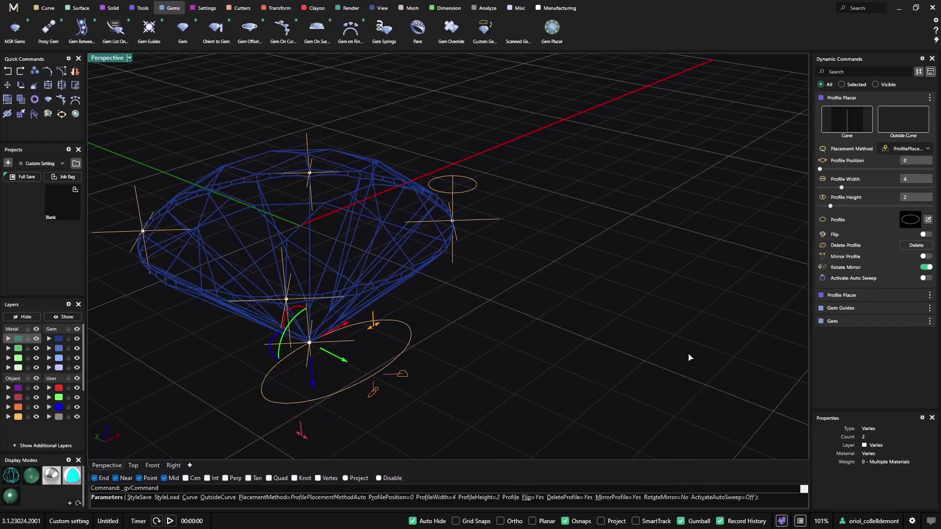
- Choose the 01 CENTER circle from the Shank profile library
left_click(910, 219)
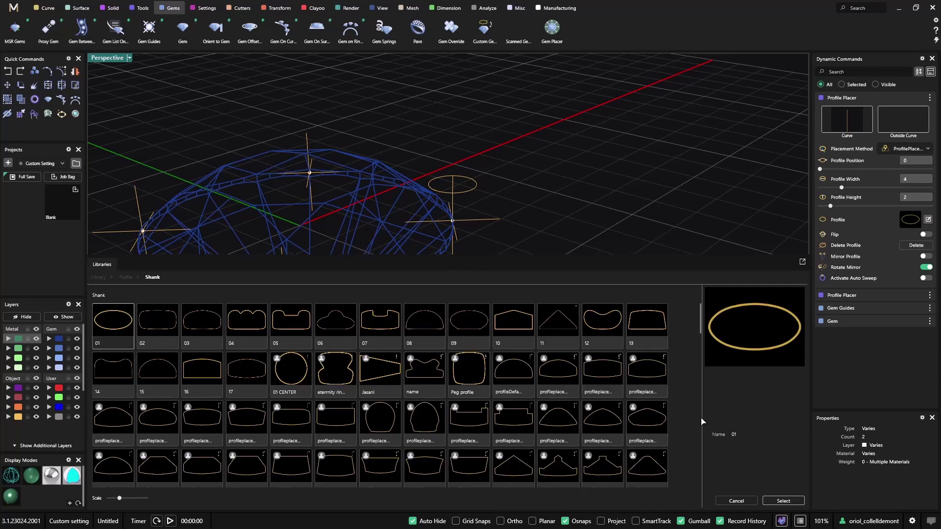
scroll(672, 418, "down", 2)
scroll(699, 379, "down", 4)
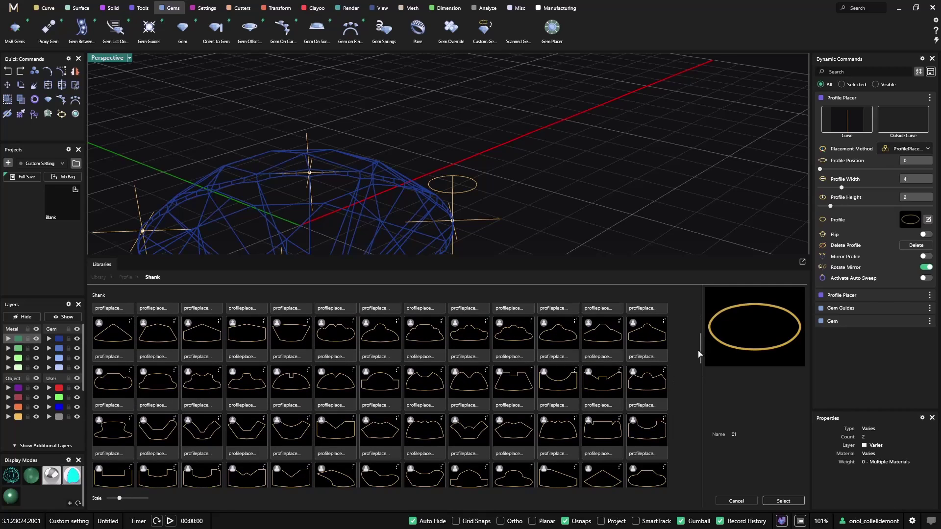
left_click_drag(700, 351, 715, 484)
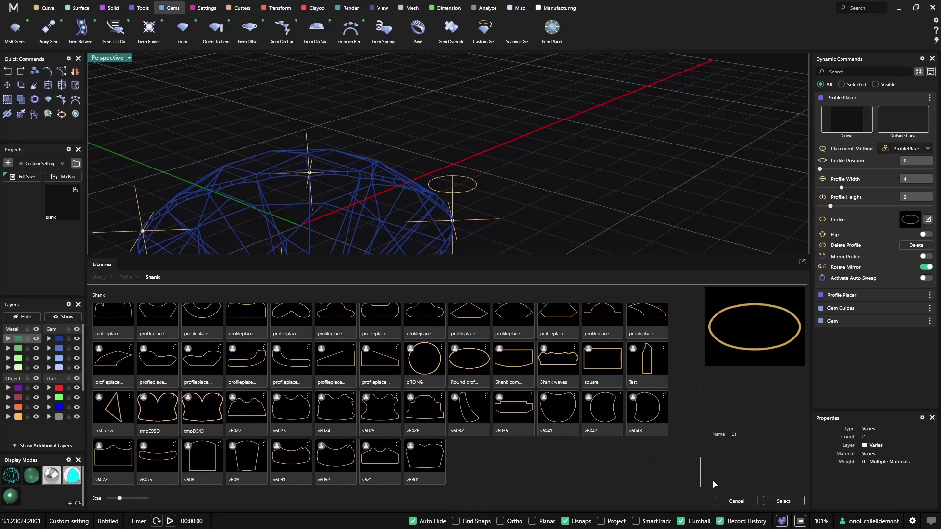
scroll(636, 458, "up", 4)
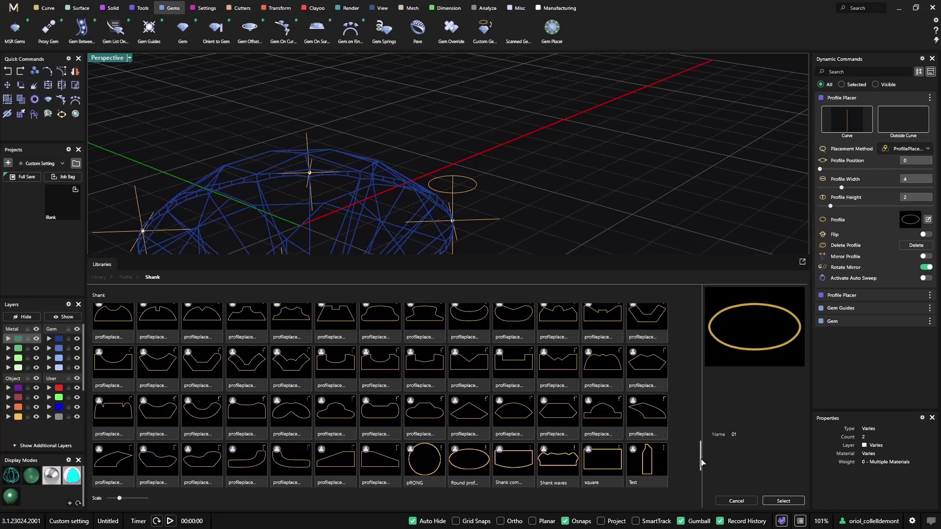
left_click_drag(701, 461, 702, 325)
scroll(301, 322, "up", 1)
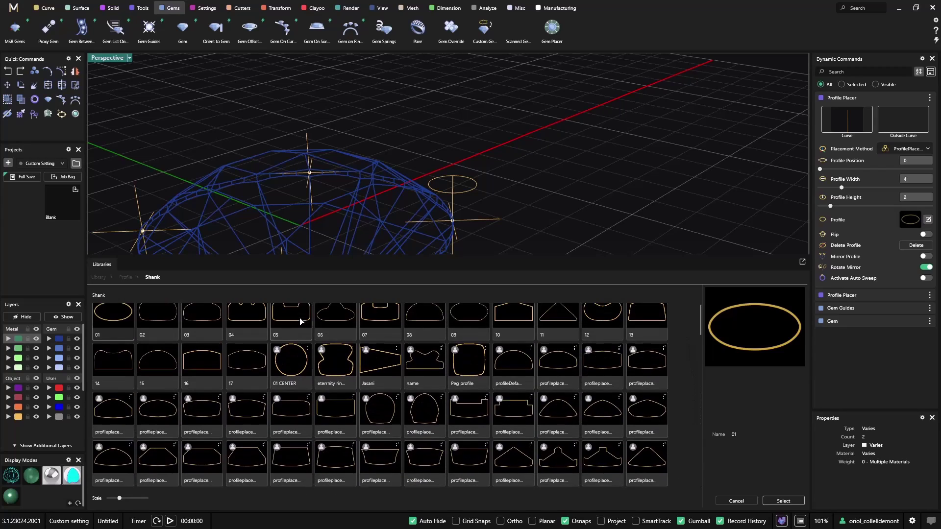
double_click(294, 365)
- Rotate the profile about 45° in Top view and set its width and height to 1
right_click_drag(496, 430, 490, 426)
left_click(133, 465)
scroll(401, 237, "up", 4)
left_click_drag(479, 216, 543, 241)
left_click(913, 181)
type("1")
key("Tab")
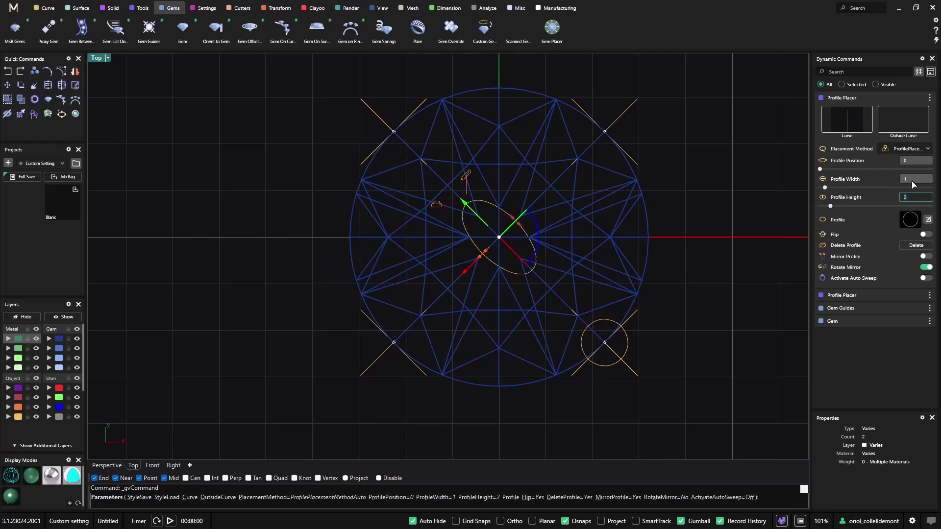
type("1")
key("Return")
- Slide the culet profile along its curve to position 1
left_click(106, 465)
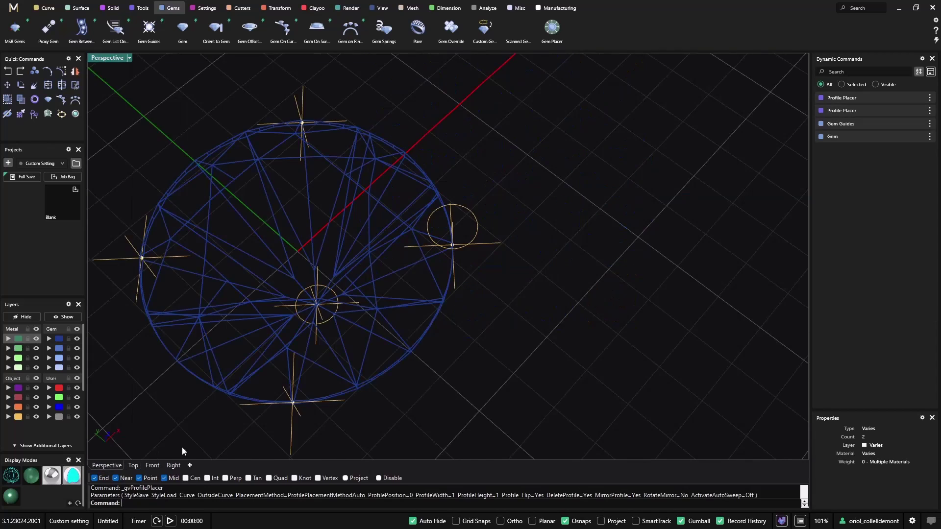
right_click_drag(249, 435, 352, 280)
left_click(913, 97)
left_click_drag(305, 353, 313, 406)
right_click(527, 340)
right_click_drag(520, 339, 369, 140)
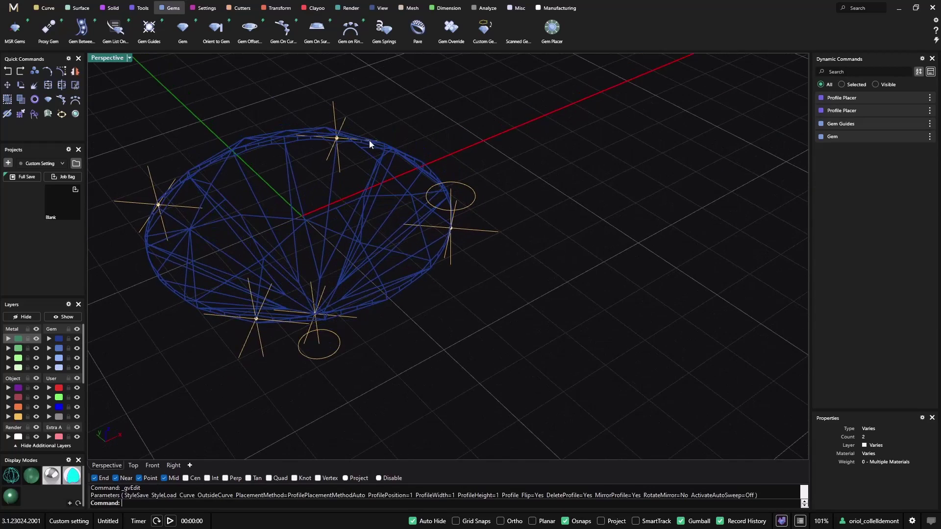
- Profile Sweep a tube between the two circles with start blend 1.4
left_click(78, 9)
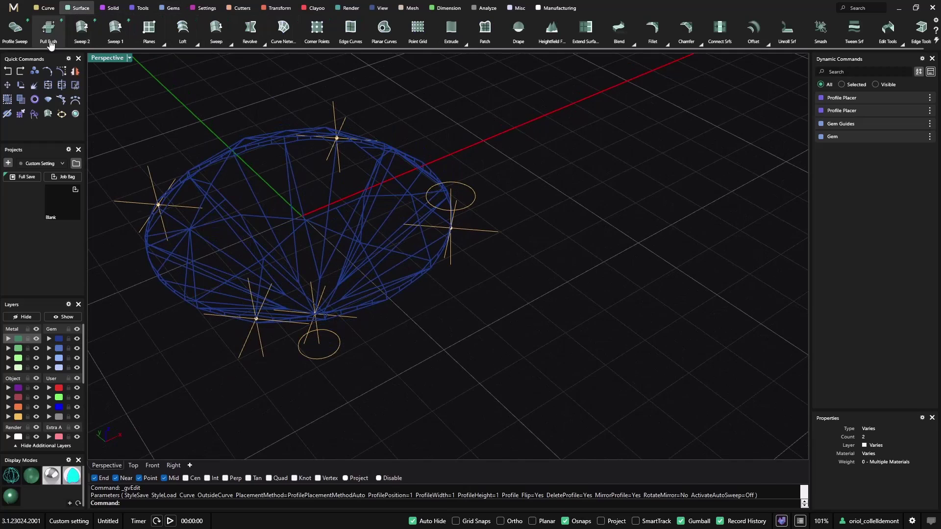
left_click(15, 35)
left_click(470, 212)
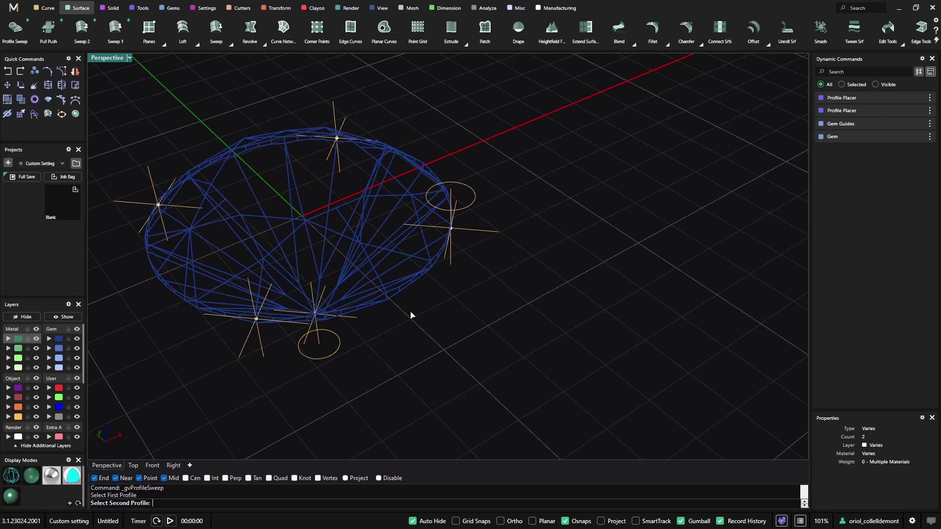
left_click(335, 360)
right_click_drag(441, 378, 453, 325)
left_click_drag(440, 208, 448, 243)
right_click_drag(355, 373, 451, 442)
key("Return")
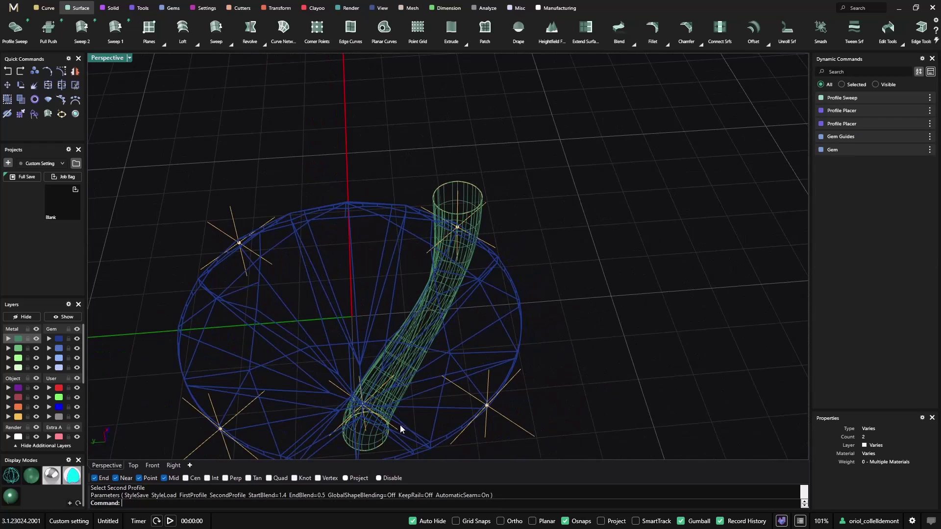
- Rotate the lower profile circle with the gumball to bend the tube's base
left_click(904, 110)
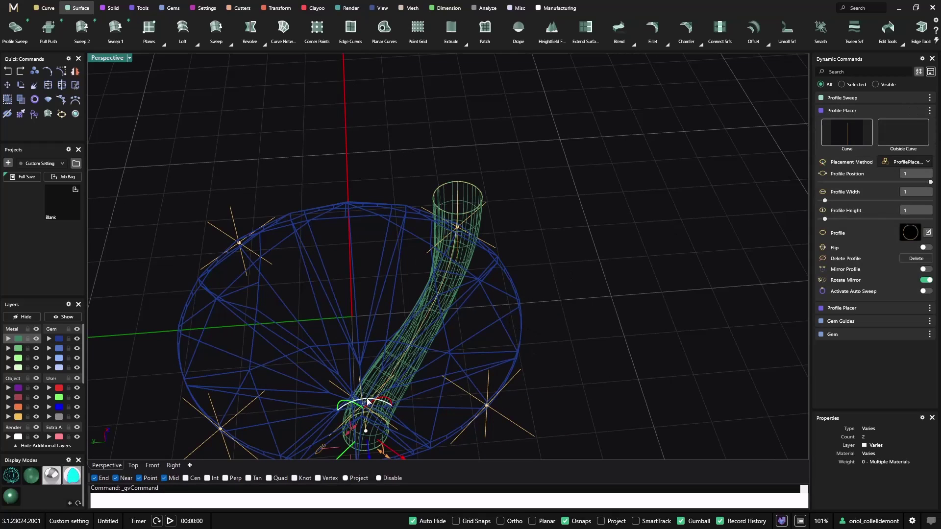
mouse_move(363, 412)
right_mouse_down()
mouse_move(365, 400)
mouse_move(371, 421)
right_mouse_up()
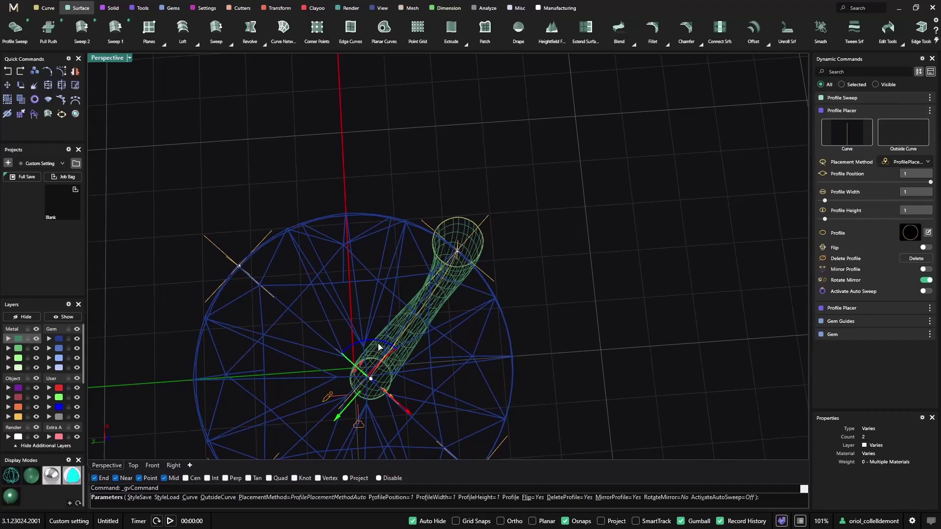
left_click_drag(378, 347, 409, 360)
right_click_drag(410, 360, 392, 352)
right_click_drag(474, 407, 454, 420)
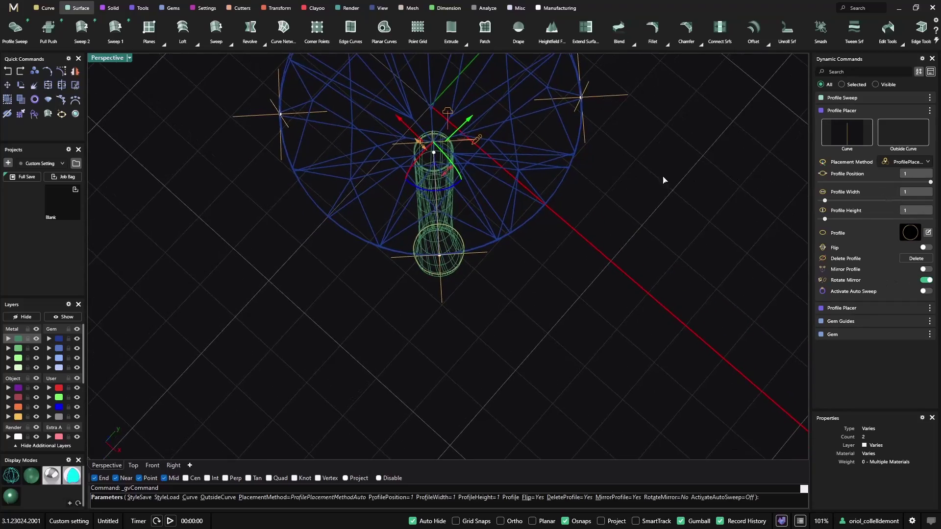
- In the sweep settings, test Global Shape Blending, enable Keep Rail, and turn off Automatic Seam
key("Return")
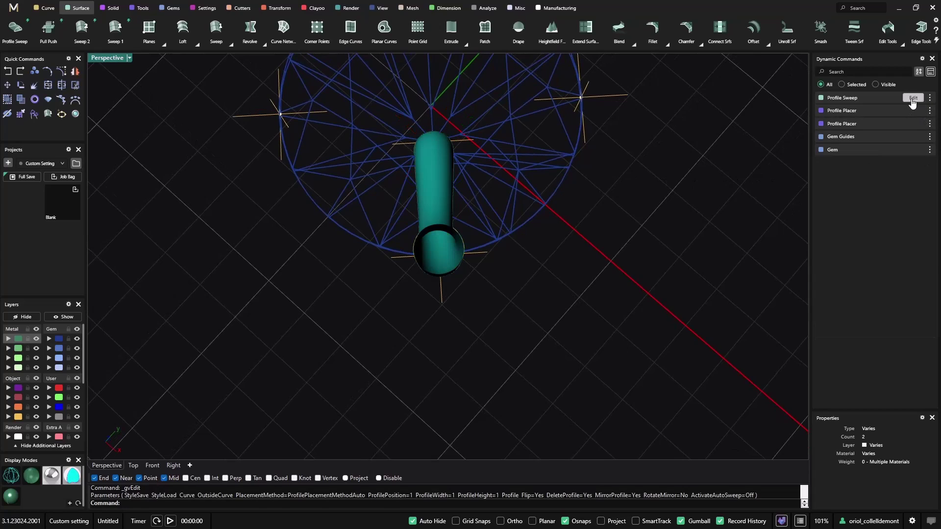
left_click(913, 99)
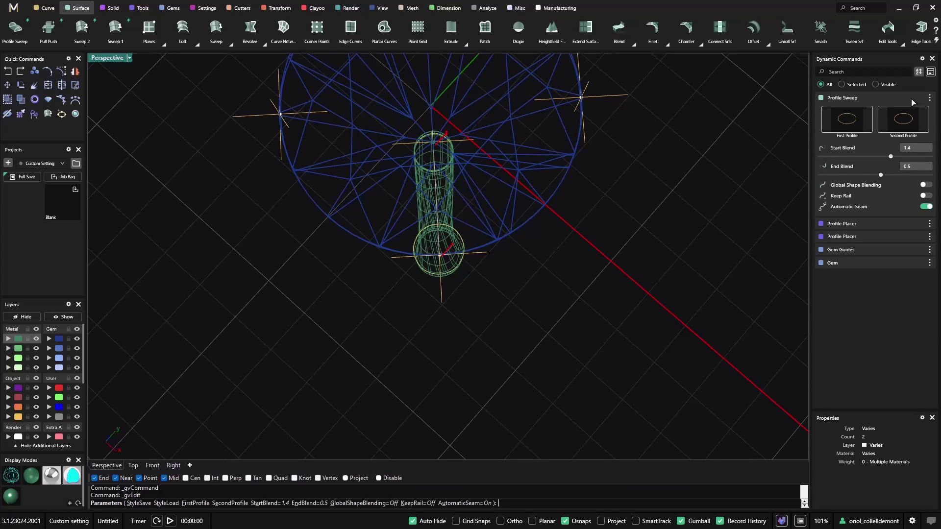
left_click(925, 185)
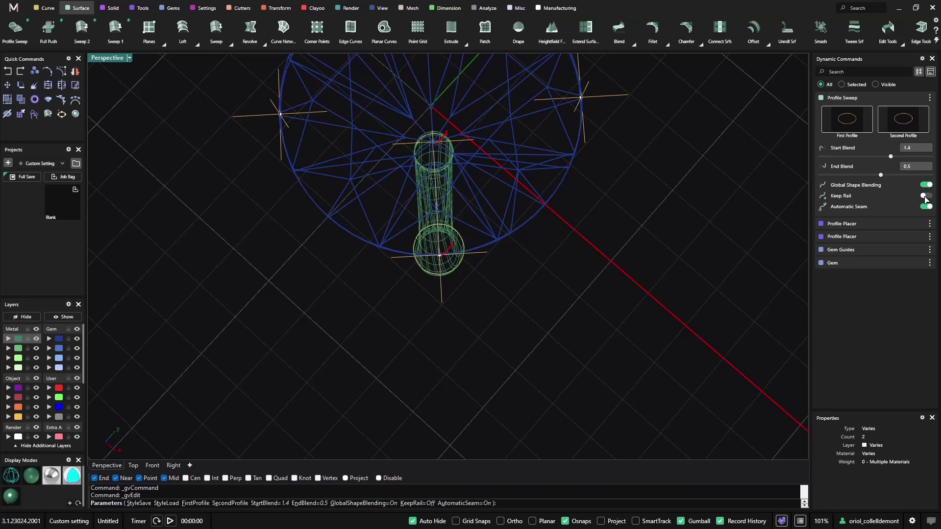
left_click(926, 195)
left_click(925, 185)
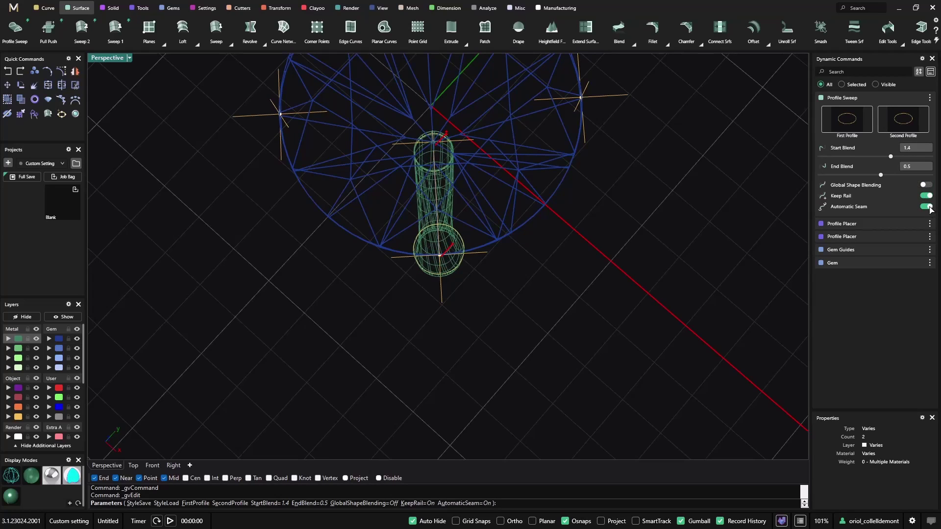
left_click(926, 207)
- Shift the first seam to about 0.64 to untwist the sweep
right_click_drag(602, 227, 455, 247)
left_click_drag(435, 229, 435, 261)
right_click_drag(434, 261, 310, 271)
right_click(582, 233)
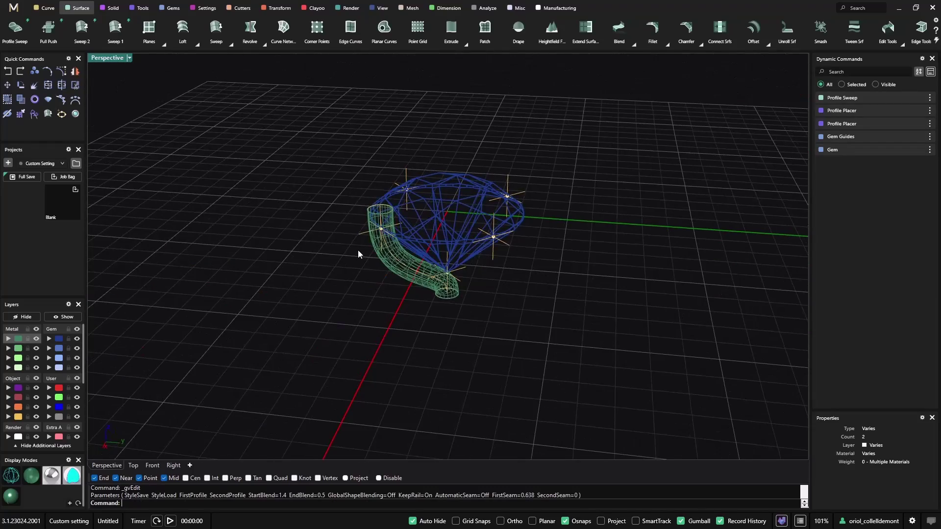
- Undo the sweep and reopen the first profile placement
key("ctrl+z")
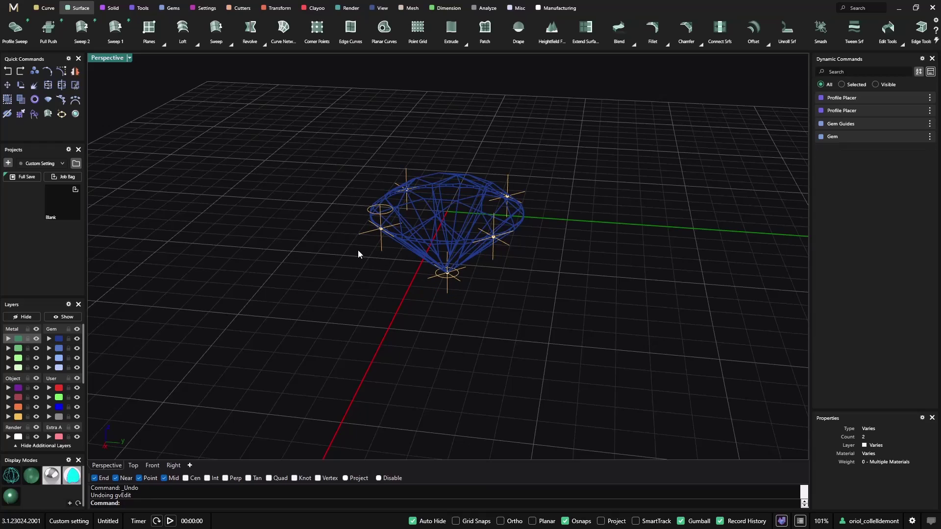
left_click(912, 97)
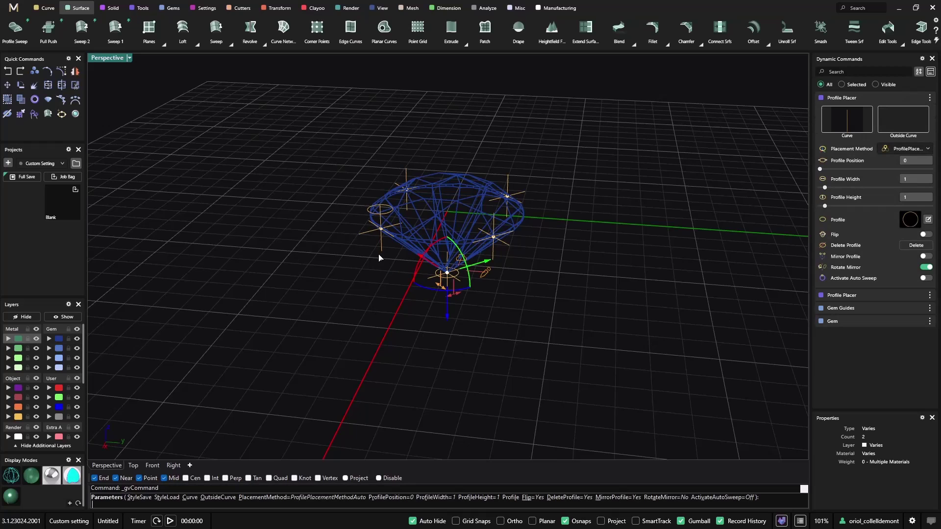
right_click_drag(378, 257, 392, 271)
scroll(406, 285, "up", 5)
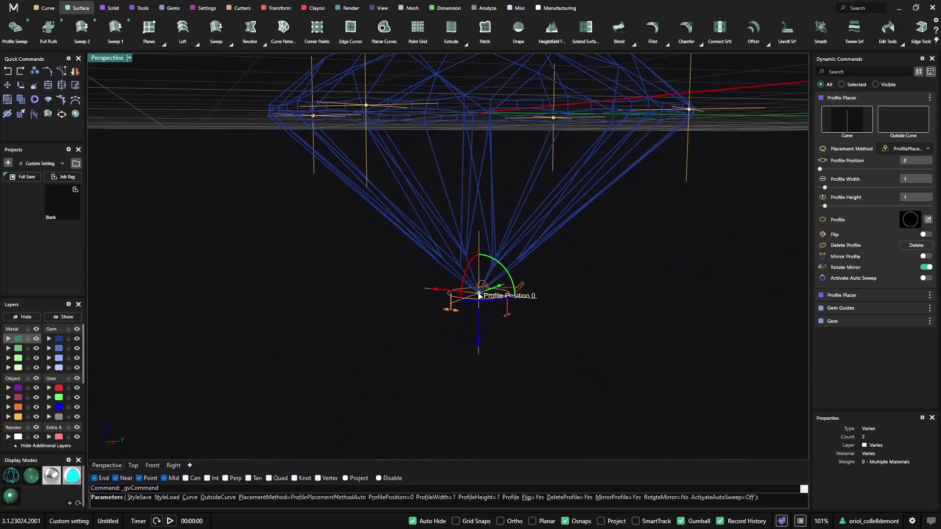
- Move the lower profile to position 1
left_click_drag(479, 295, 476, 362)
key("Return")
right_click_drag(546, 342, 337, 210)
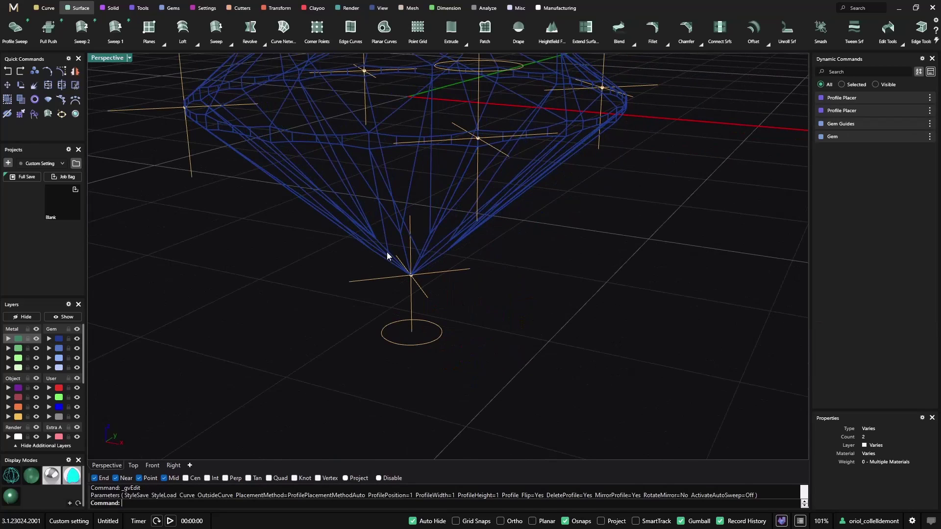
- Profile Sweep from the lower circle to the girdle circle with end blend 1.3
left_click(15, 29)
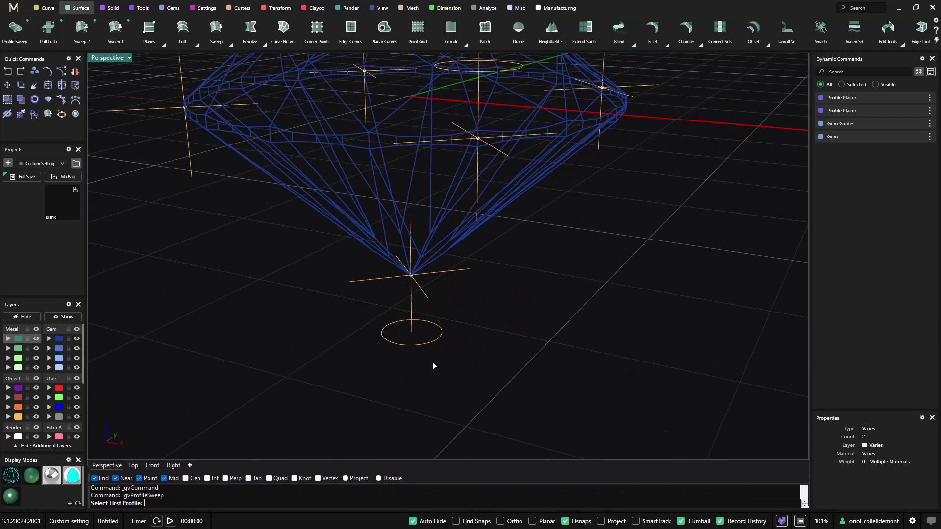
left_click(431, 343)
scroll(434, 342, "down", 5)
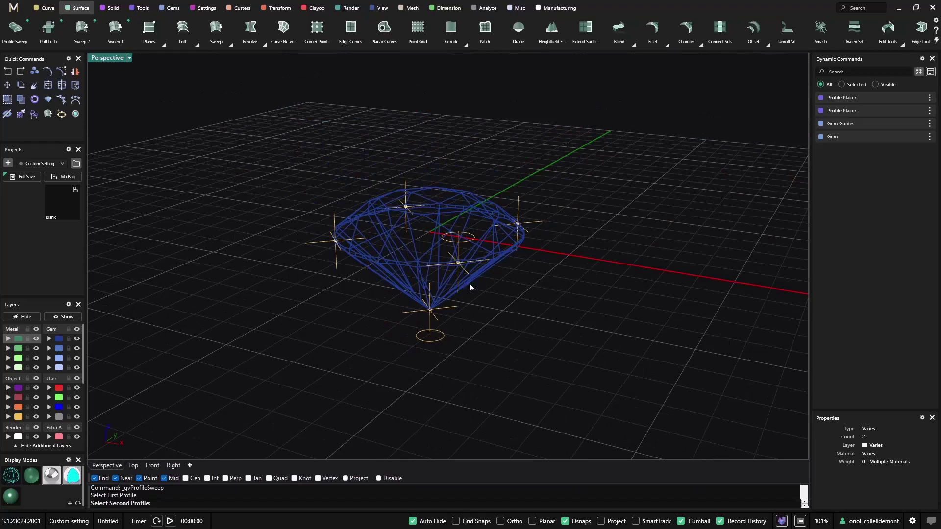
left_click(467, 246)
right_click_drag(542, 309, 590, 334)
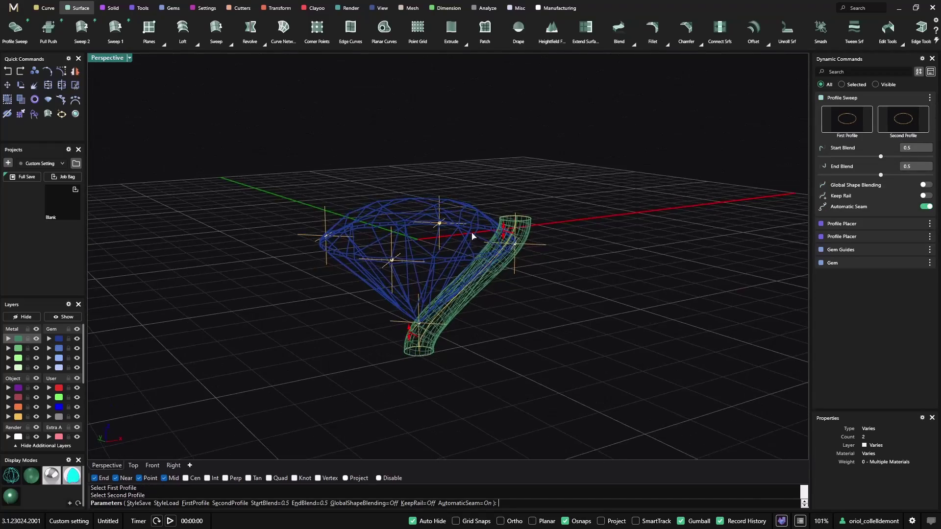
left_click_drag(504, 242, 506, 258)
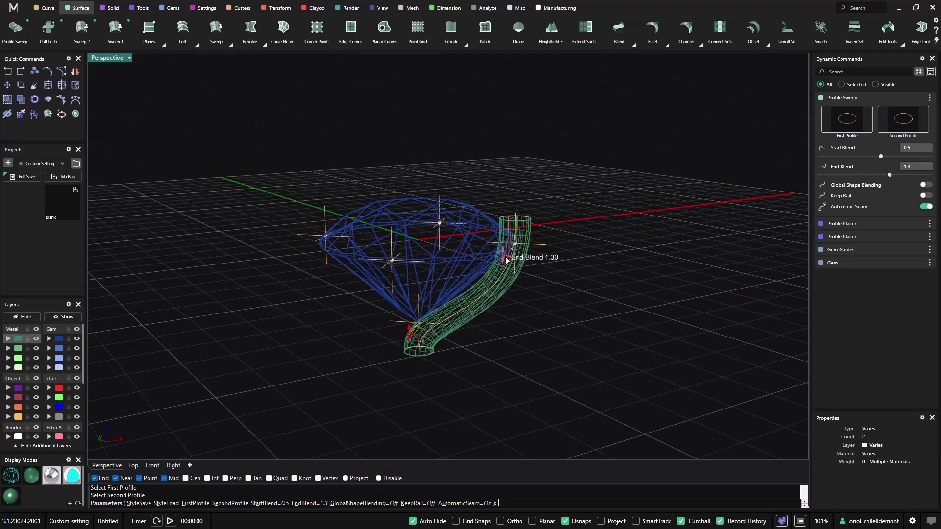
right_click_drag(507, 270, 554, 322)
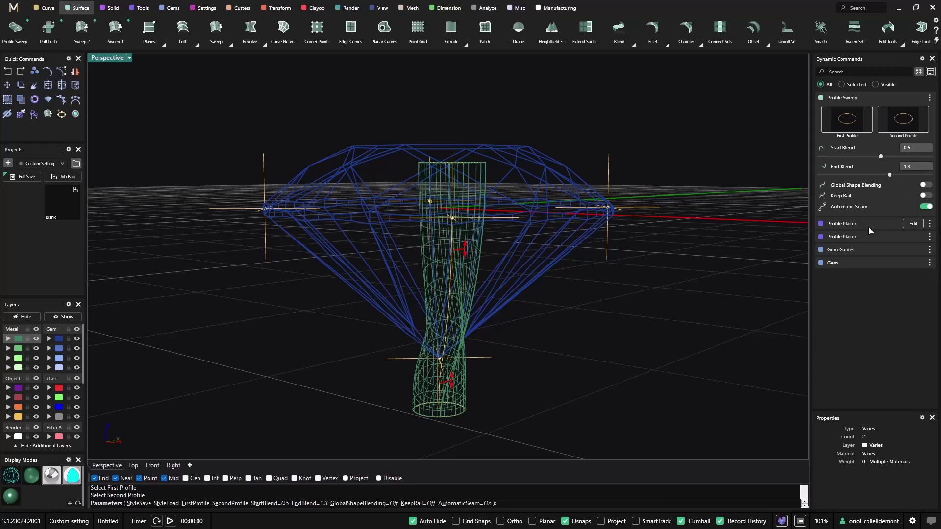
- Turn off Automatic Seam and set the second seam to 0.5
left_click(926, 207)
right_click_drag(604, 268, 596, 348)
left_click_drag(431, 267, 447, 390)
right_click_drag(448, 390, 633, 314)
right_click(674, 320)
scroll(672, 317, "down", 3)
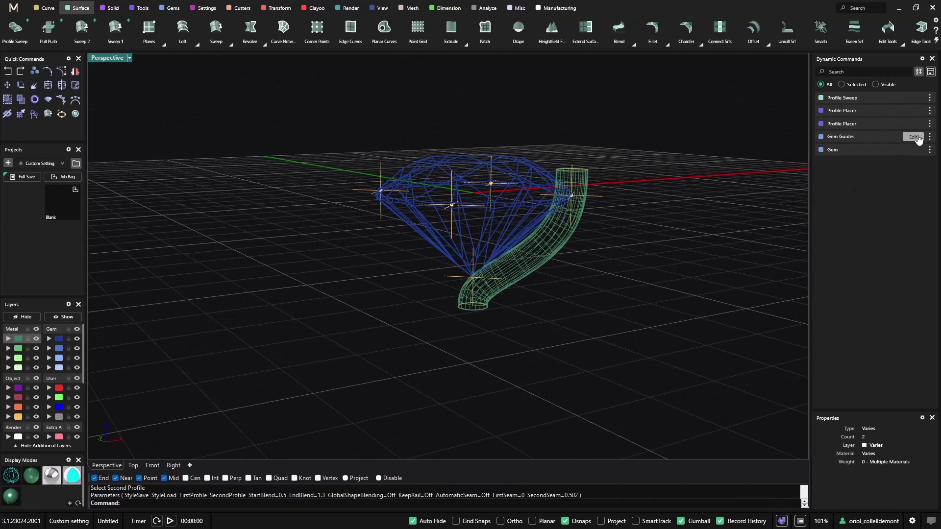
- Edit Gem Guides to Center Point Placement -1 and Girdle Spacing 0.4
left_click(914, 138)
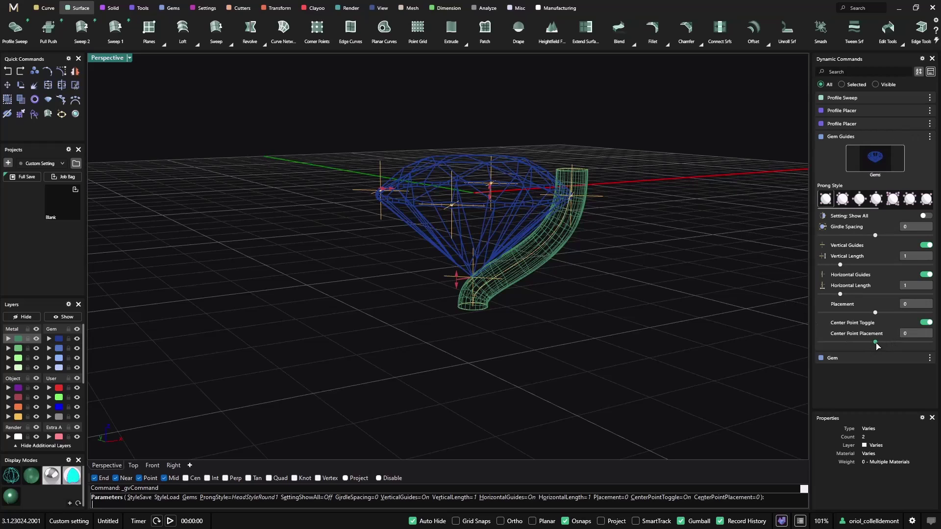
left_click_drag(878, 345, 866, 346)
right_click_drag(737, 251, 725, 314)
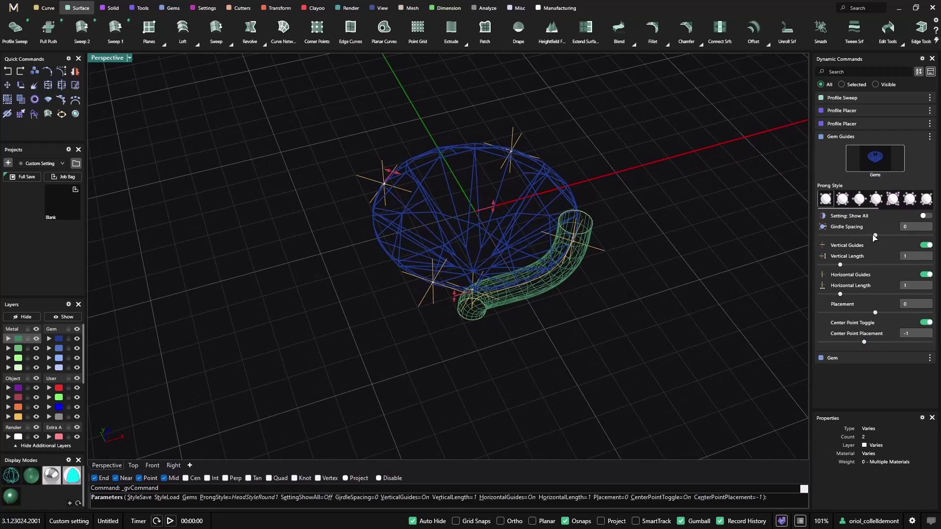
left_click_drag(875, 235, 880, 238)
right_click_drag(671, 239, 620, 198)
key("Return")
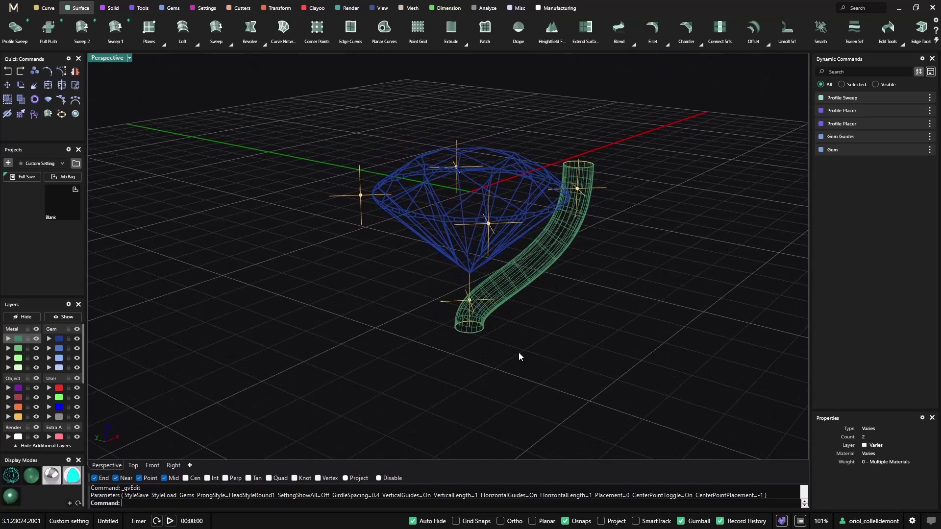
- Cap the swept tube's open end with a Profile Cap of dome thickness -0.2
right_click_drag(651, 228, 607, 232)
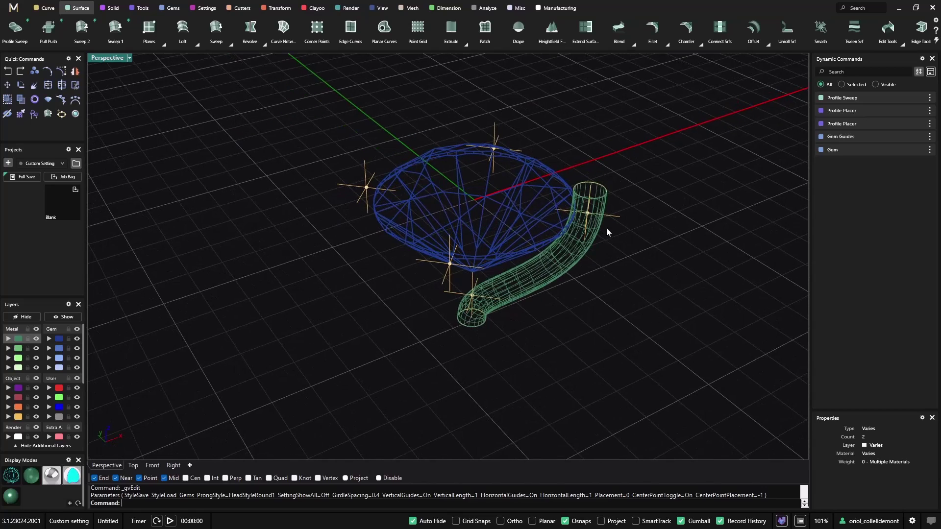
left_click(603, 194)
left_click(624, 178)
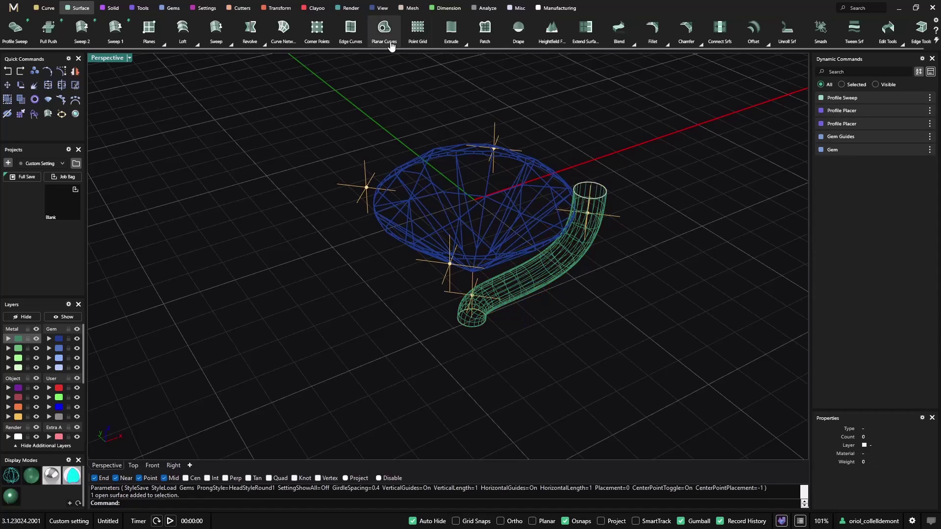
left_click(143, 11)
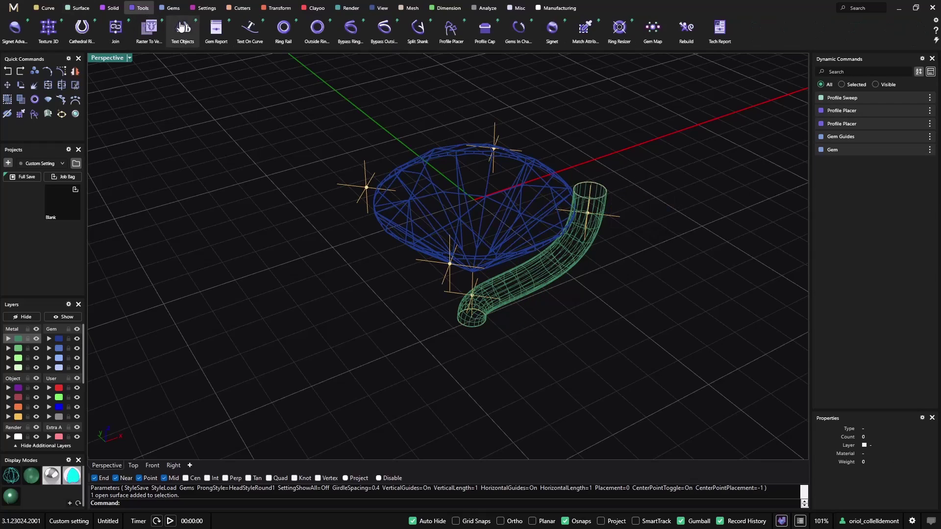
left_click(486, 31)
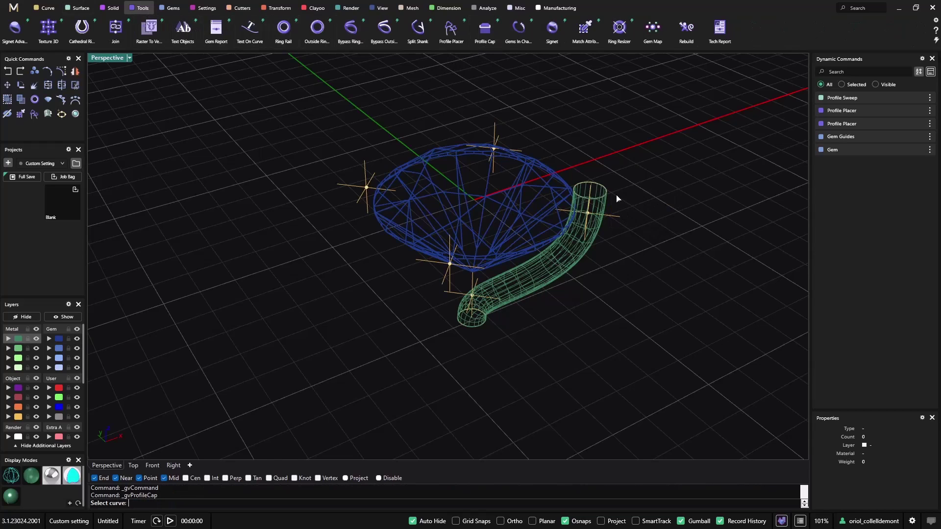
left_click(603, 190)
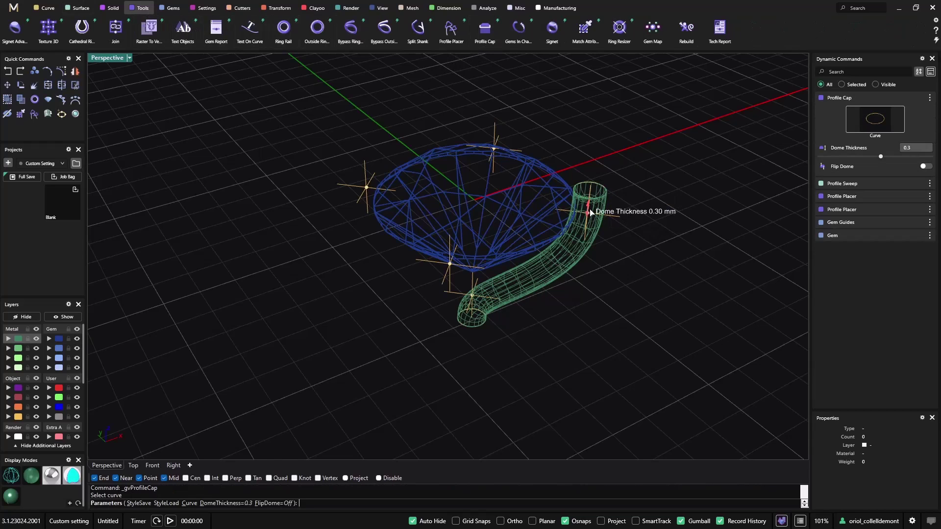
left_click_drag(590, 210, 584, 218)
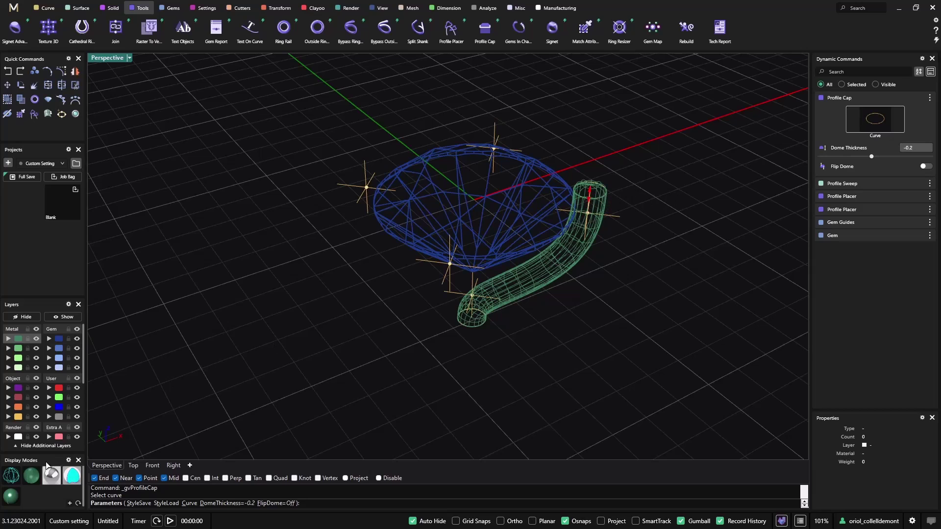
right_click(284, 351)
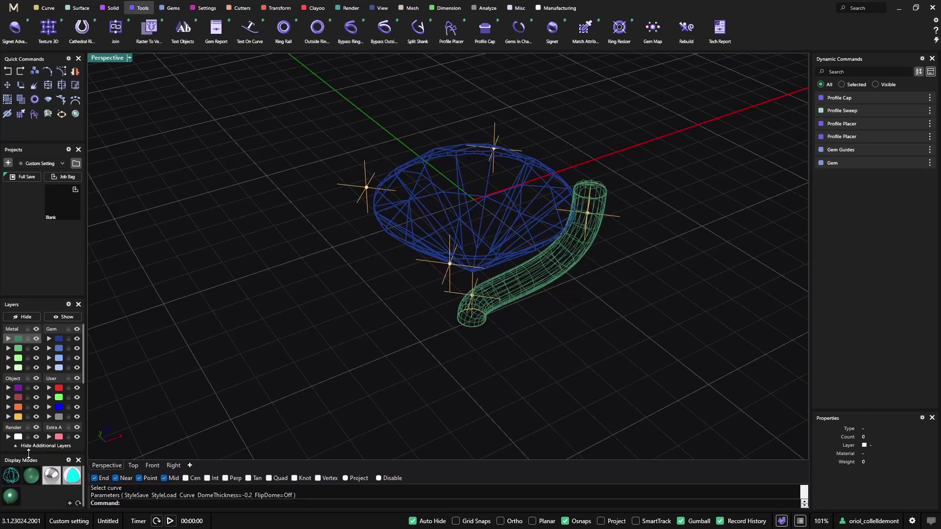
- Switch the Perspective view to shaded display
right_click_drag(273, 362, 297, 326)
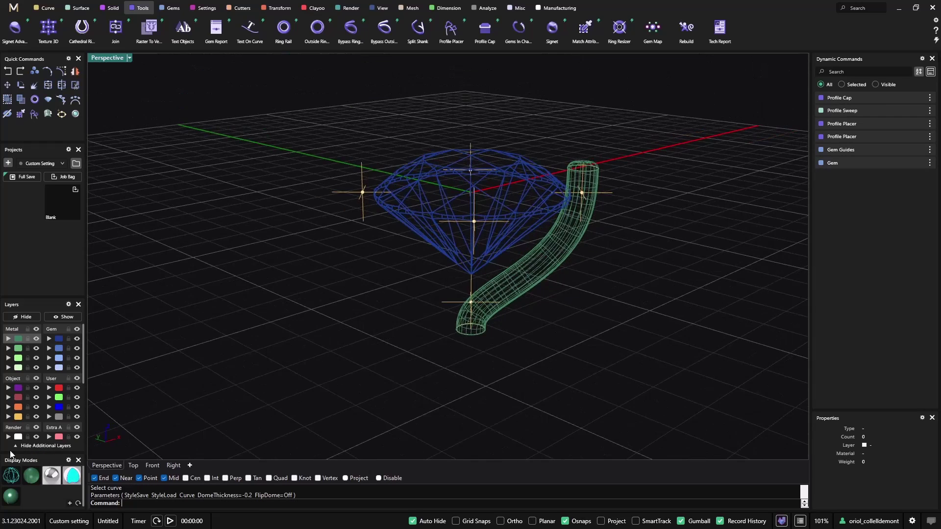
left_click(32, 477)
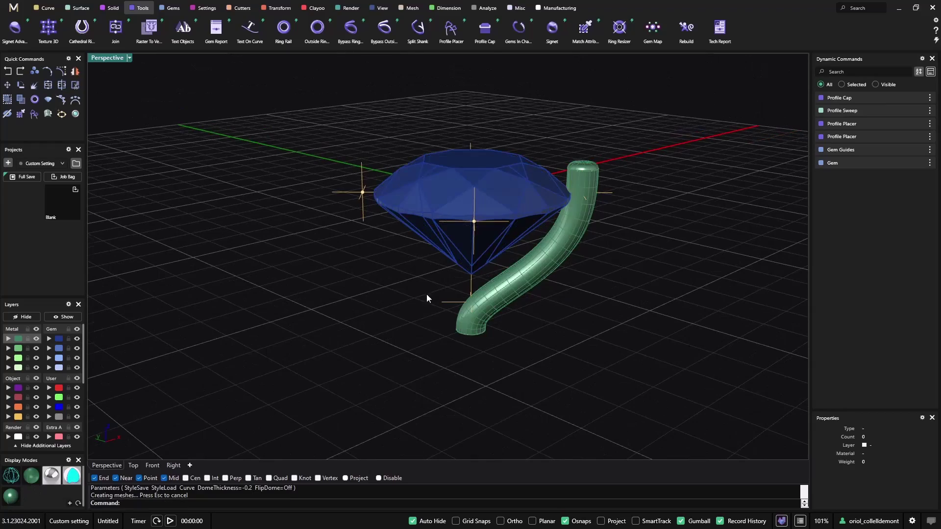
right_click_drag(420, 305, 441, 284)
- Delete the Profile Cap, the Profile Sweep and both Profile Placer entries
mouse_move(594, 325)
right_mouse_down()
mouse_move(578, 326)
mouse_move(601, 321)
right_mouse_up()
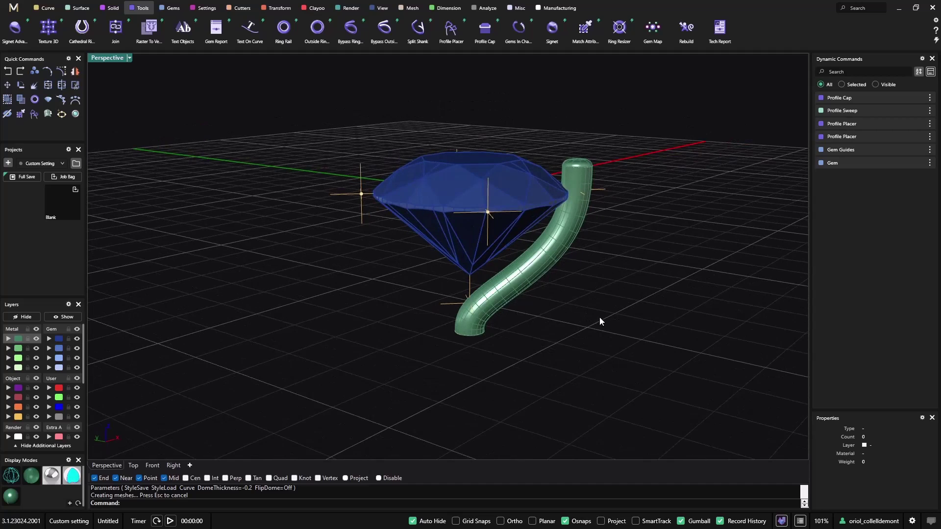
left_click(930, 97)
left_click(899, 195)
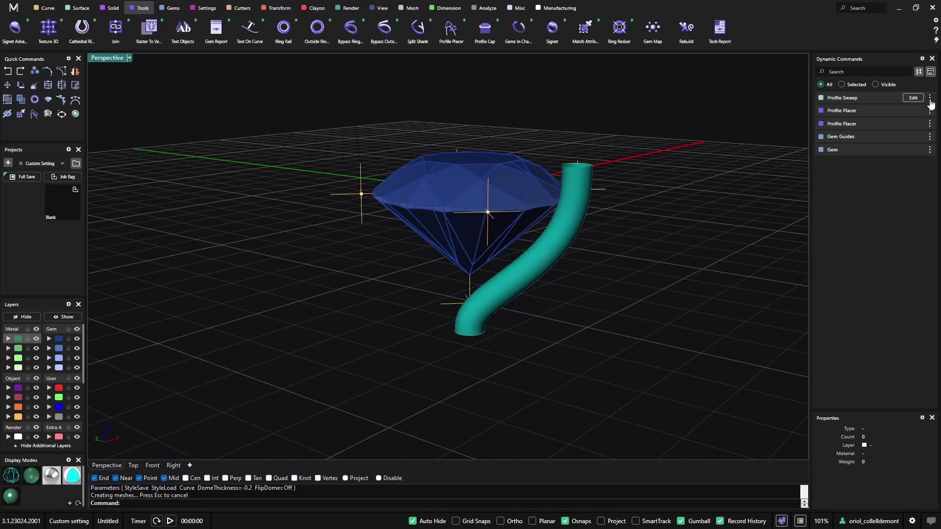
left_click(930, 99)
left_click(903, 198)
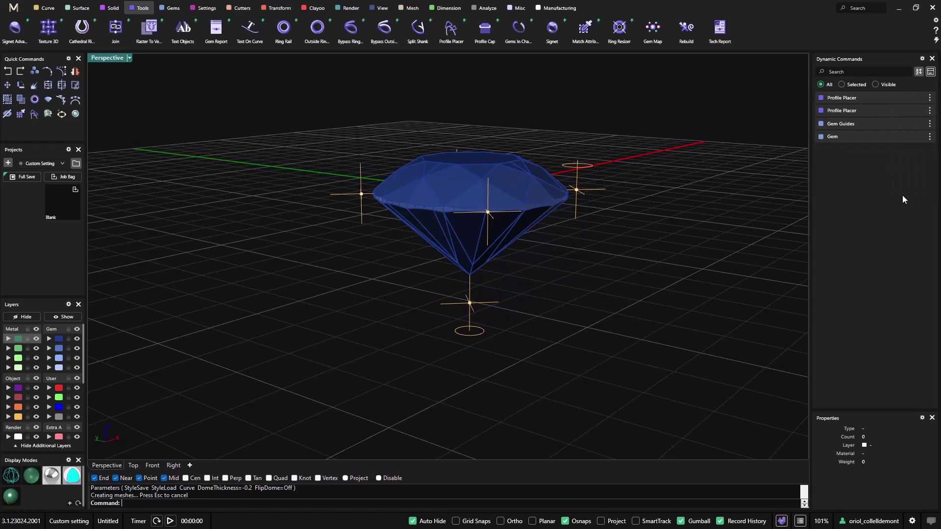
left_click(930, 98)
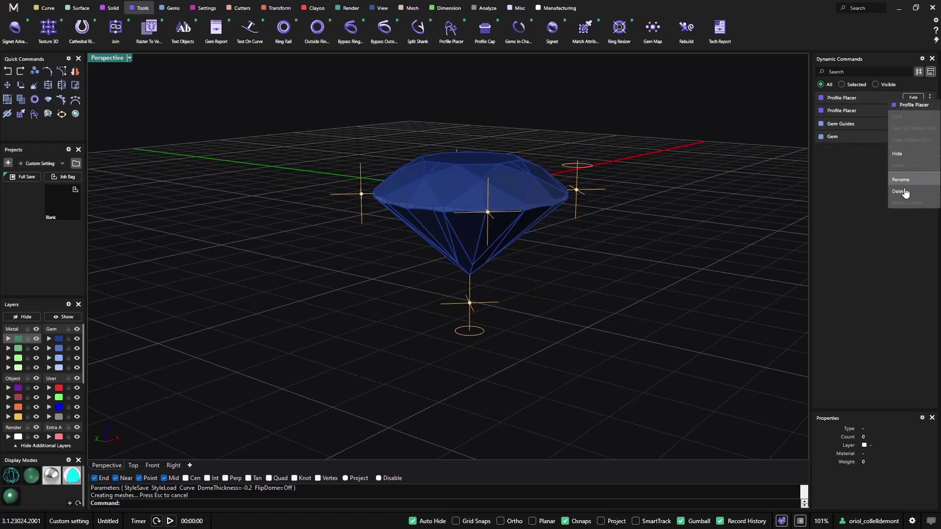
left_click(905, 193)
left_click(930, 99)
left_click(904, 193)
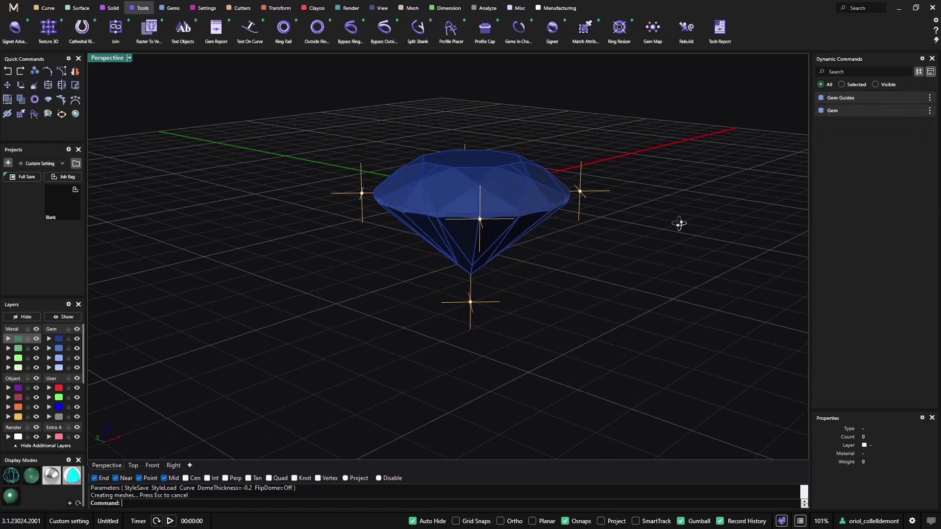
right_click_drag(679, 224, 673, 227)
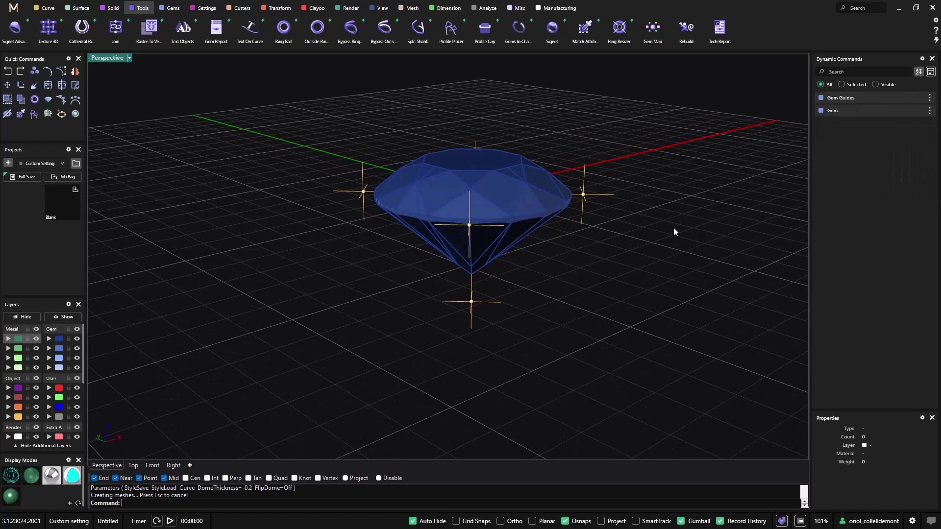
- Start a blend curve from the gem's girdle guide to the culet guide below it
left_click(46, 10)
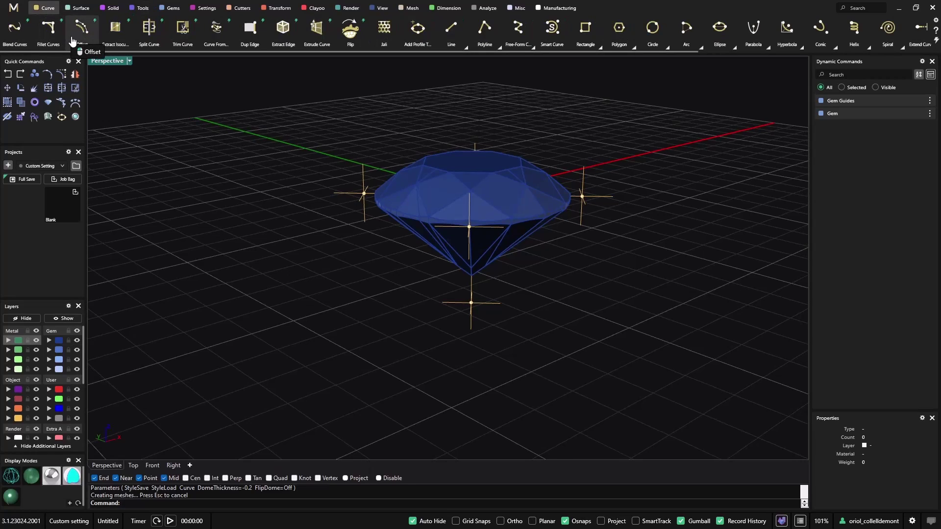
left_click(15, 29)
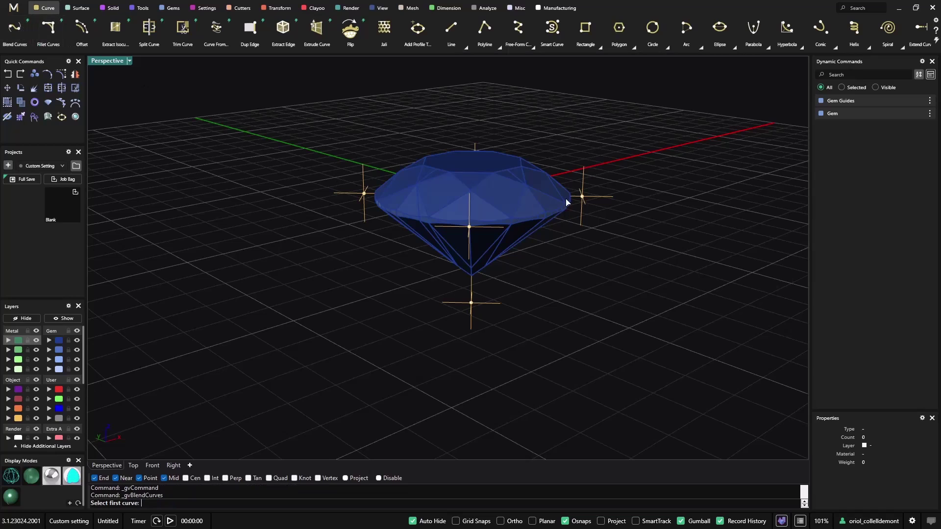
left_click(584, 172)
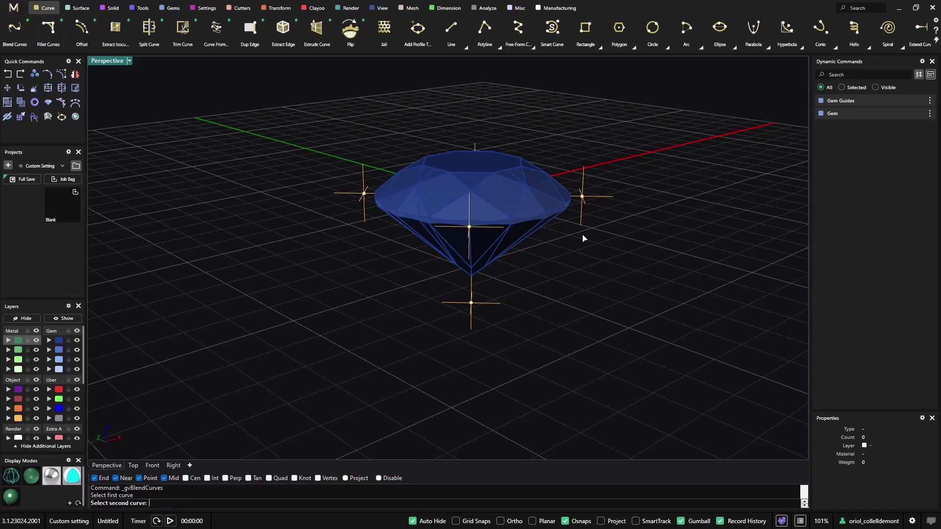
left_click(472, 333)
right_click_drag(529, 355, 508, 338)
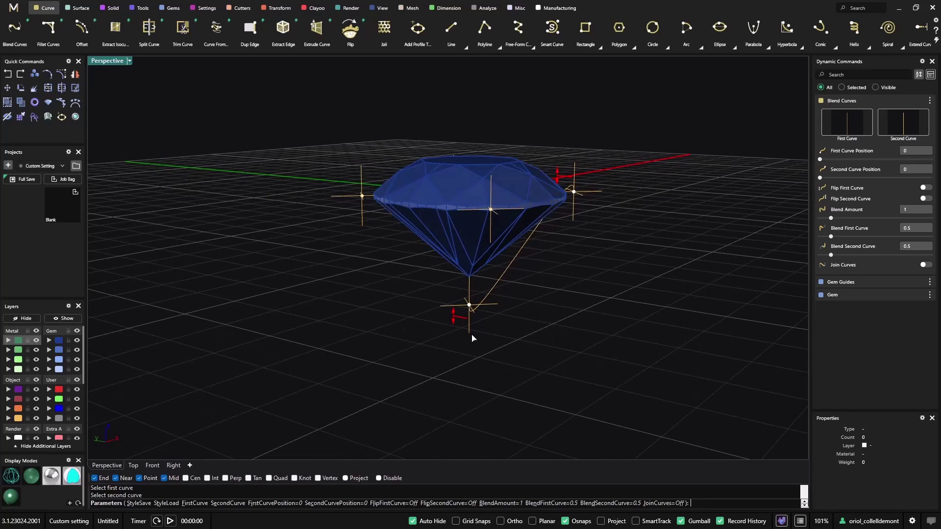
- Flip both curve directions and slide the blend ends, accepting a first-curve blend of 1.2
left_click(924, 188)
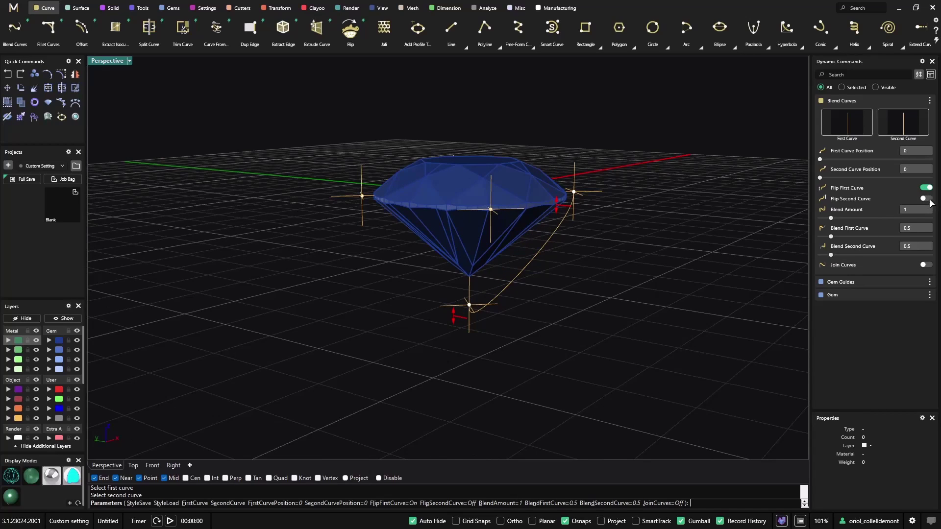
left_click(926, 198)
right_click_drag(576, 268, 563, 233)
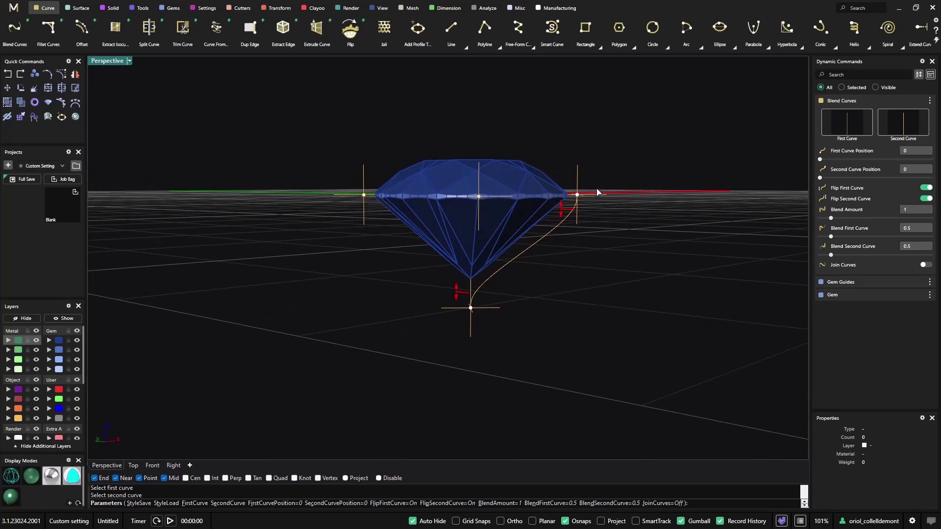
mouse_move(579, 197)
left_mouse_down()
mouse_move(578, 166)
mouse_move(572, 205)
left_mouse_up()
left_click_drag(470, 310, 471, 329)
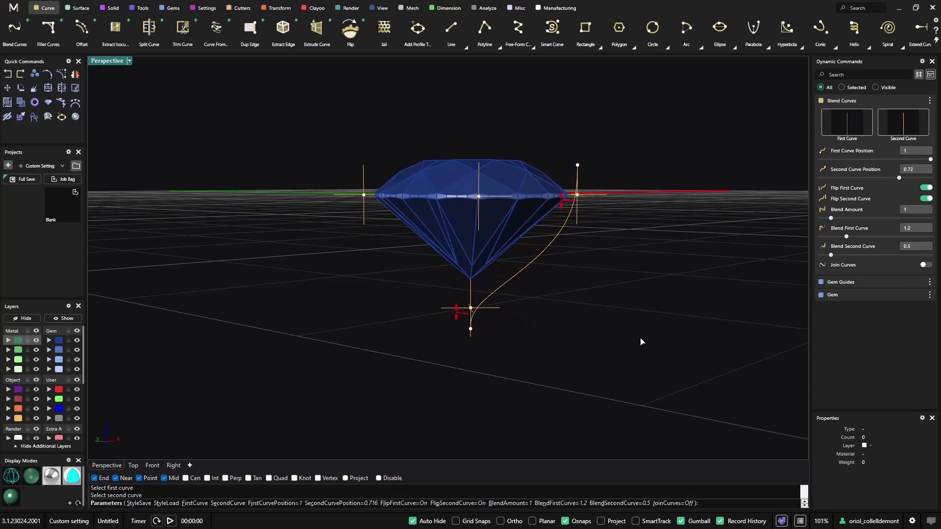
key("Return")
left_click(552, 240)
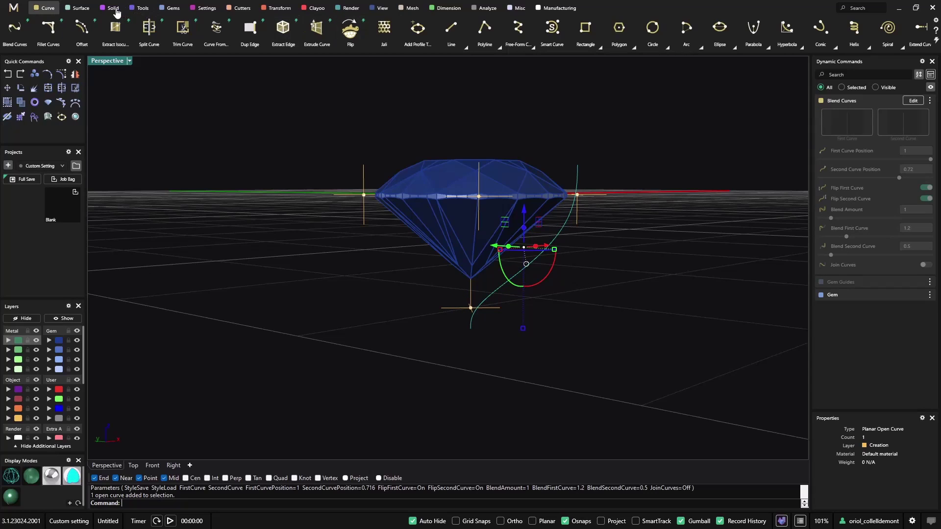
- Start Profile Placer on the blend curve and rotate the profile around it
right_click_drag(455, 169, 435, 198)
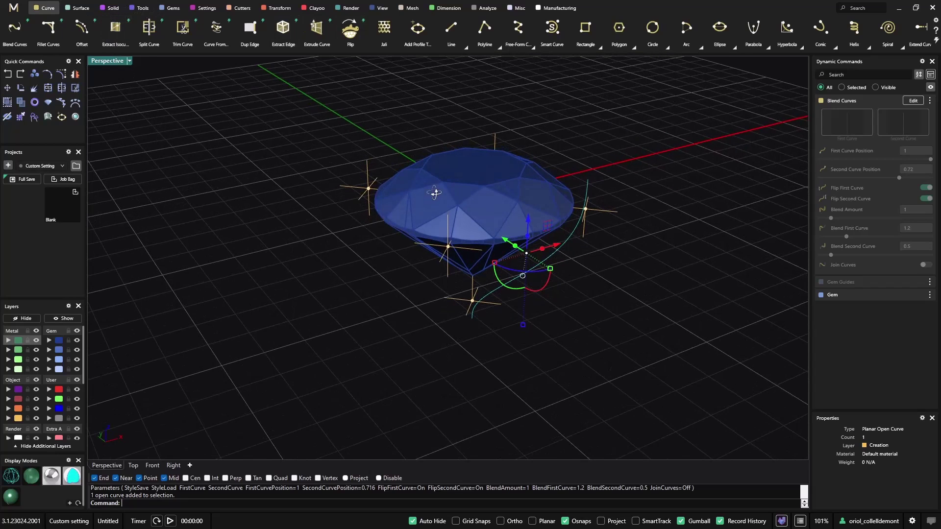
left_click(34, 117)
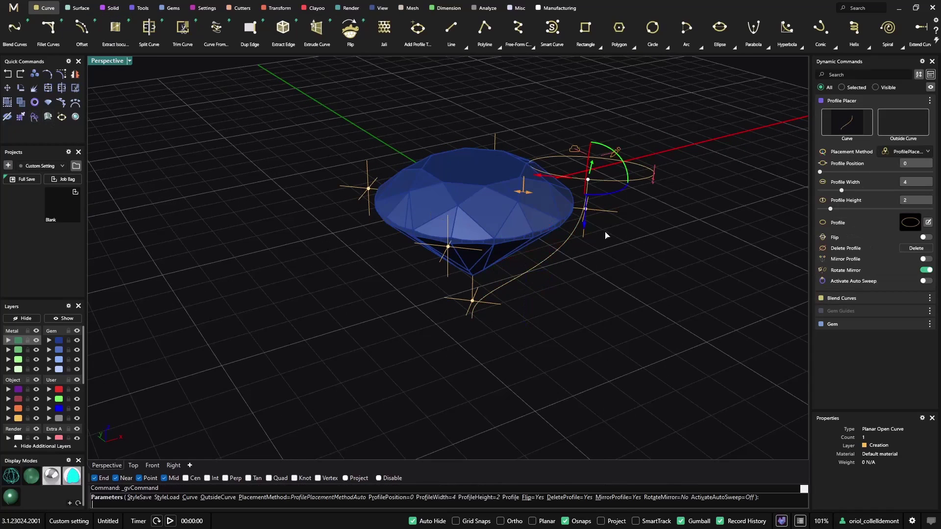
right_click_drag(713, 256, 739, 285)
right_click_drag(677, 263, 657, 290)
left_click_drag(590, 293, 582, 282)
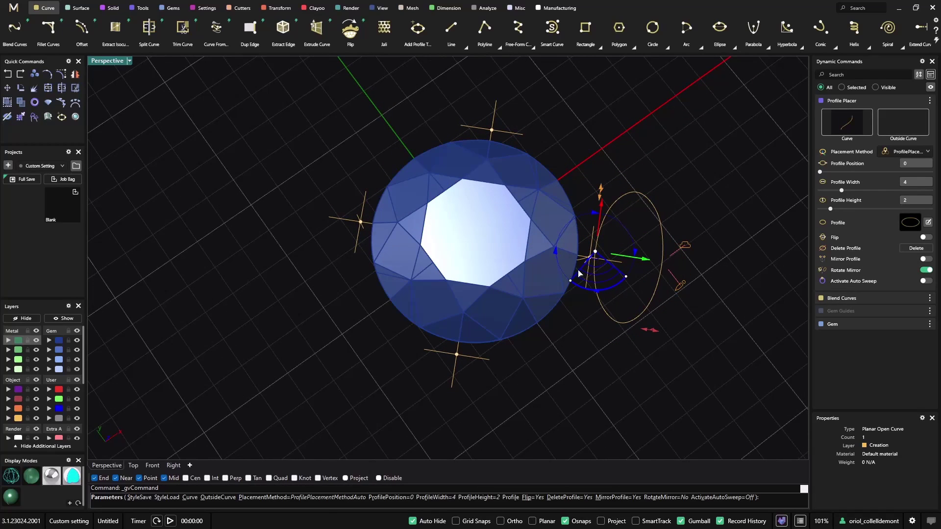
- Choose the 01 CENTER round profile with width 1 and height 1
left_click(919, 224)
left_click(301, 378)
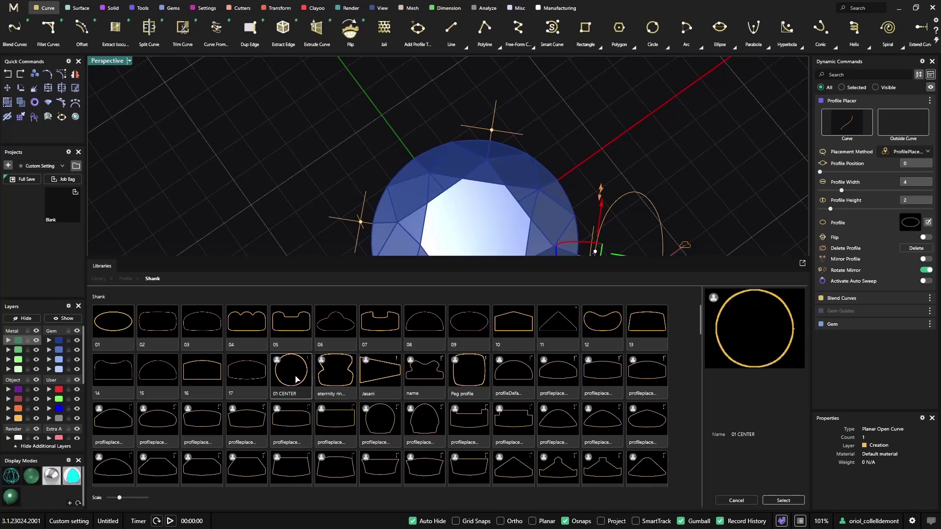
left_click(788, 500)
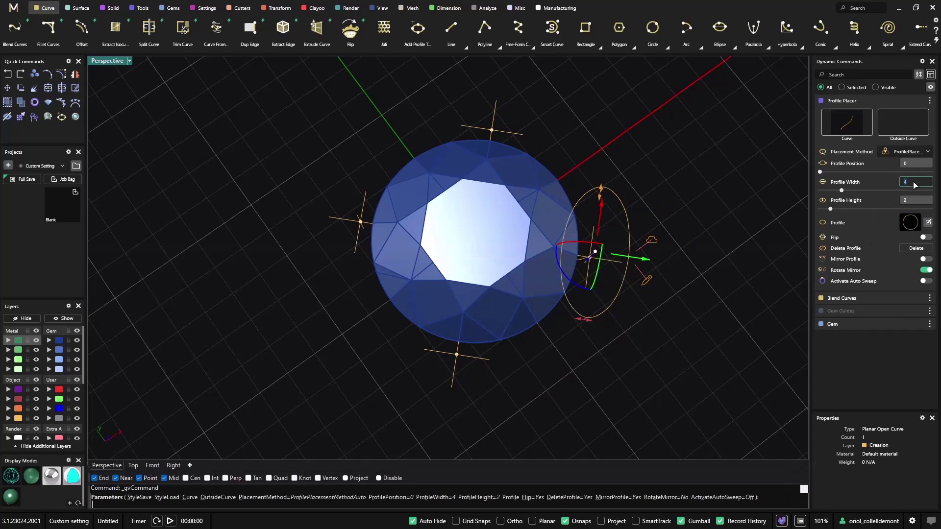
type("1")
key("Tab")
type("1")
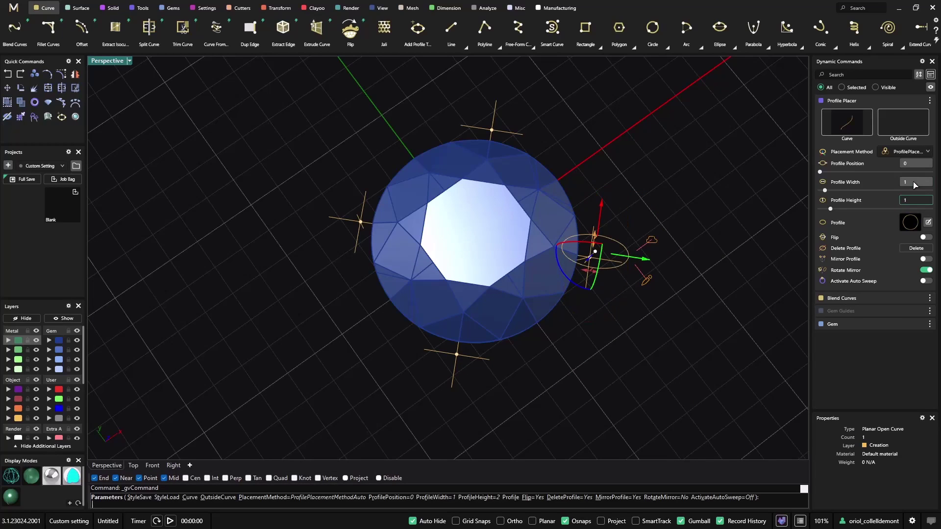
key("Return")
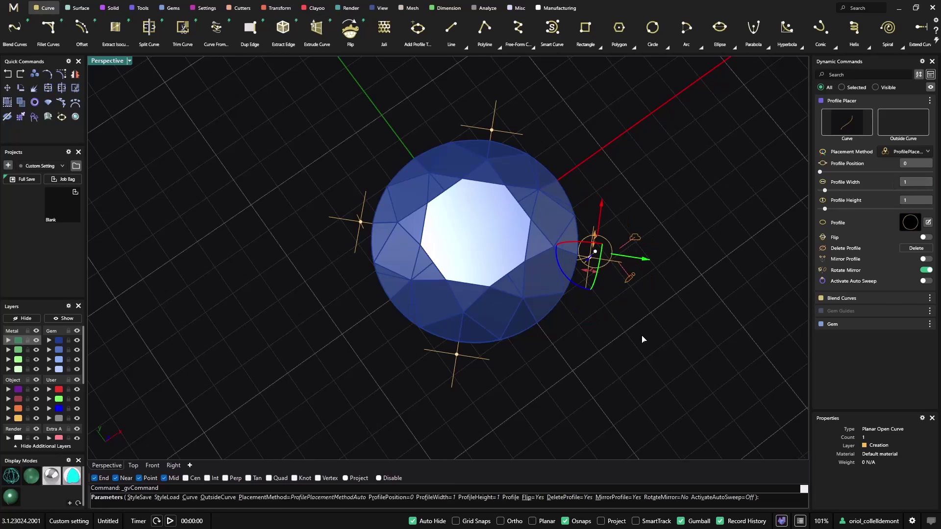
- Move the profile to the curve's bottom end and finish placing profiles
right_click_drag(644, 325, 659, 234)
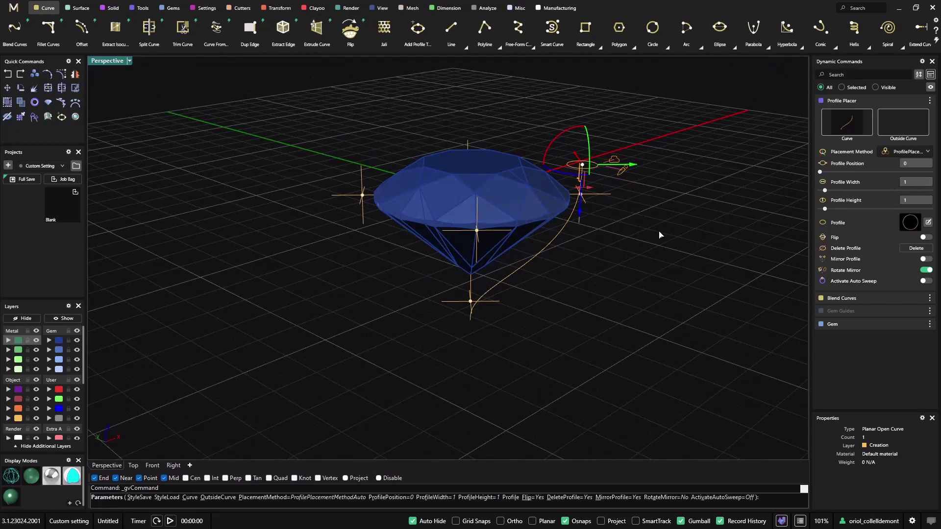
left_click(471, 318)
key("Return")
right_click_drag(605, 329, 636, 256)
- Sweep 1 along the blend curve through the top and bottom circle profiles
left_click(82, 8)
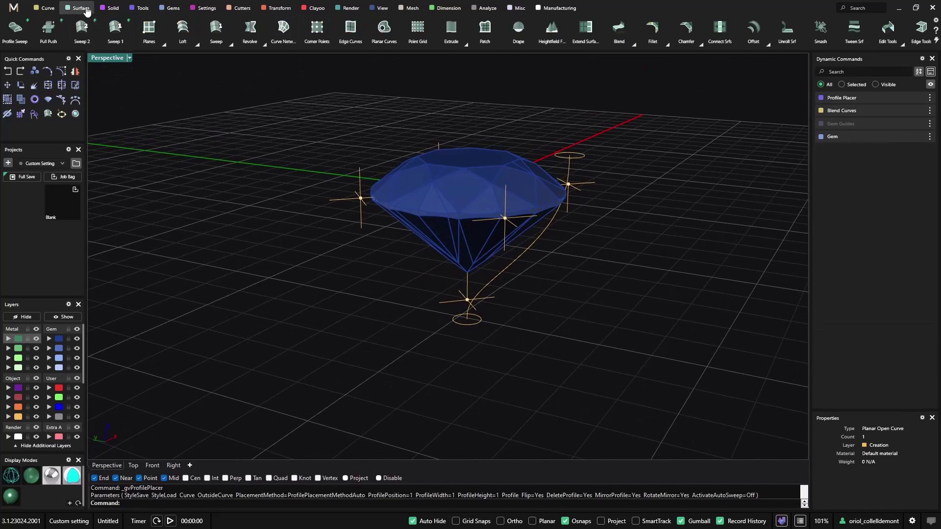
left_click(115, 29)
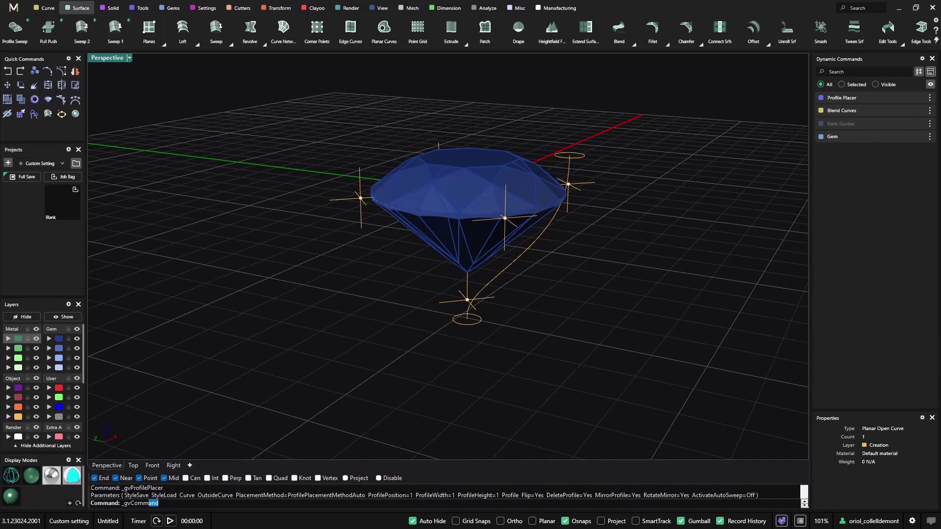
left_click(528, 252)
left_click(582, 159)
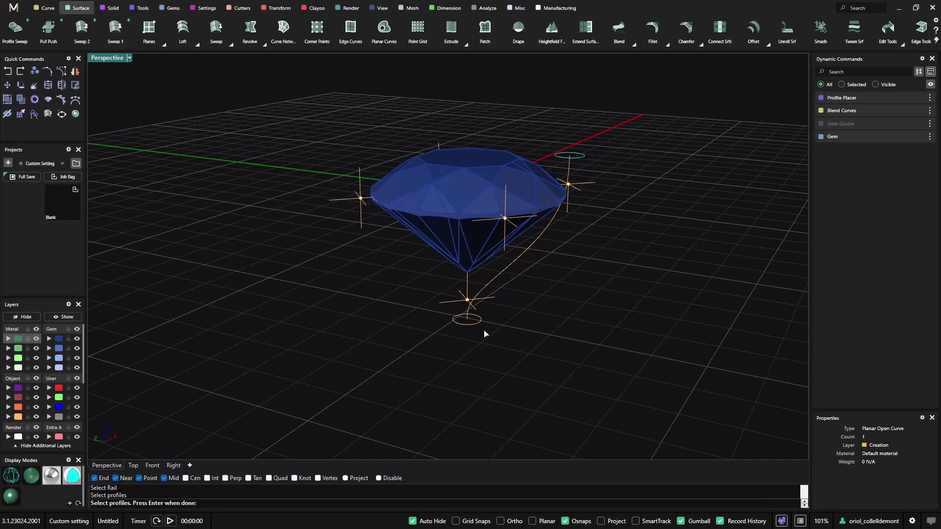
left_click(475, 322)
key("Return")
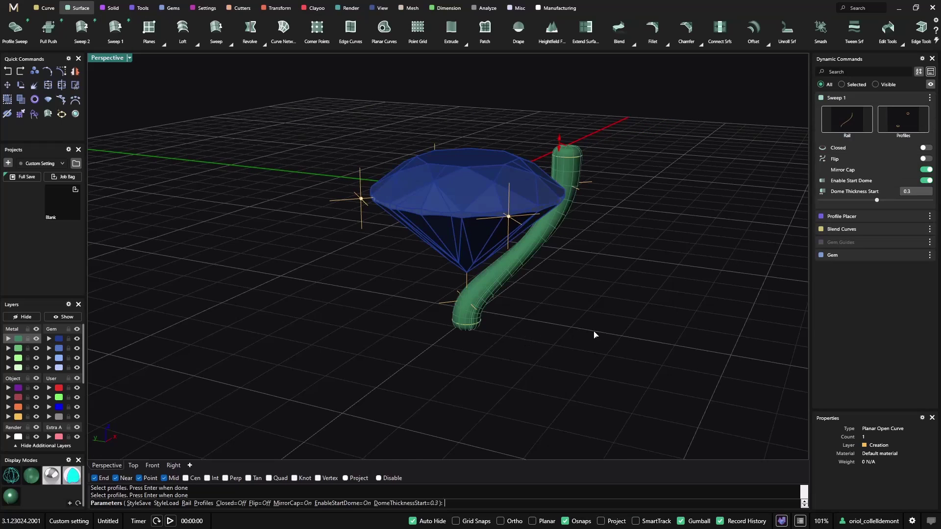
right_click_drag(597, 335, 561, 366)
key("Return")
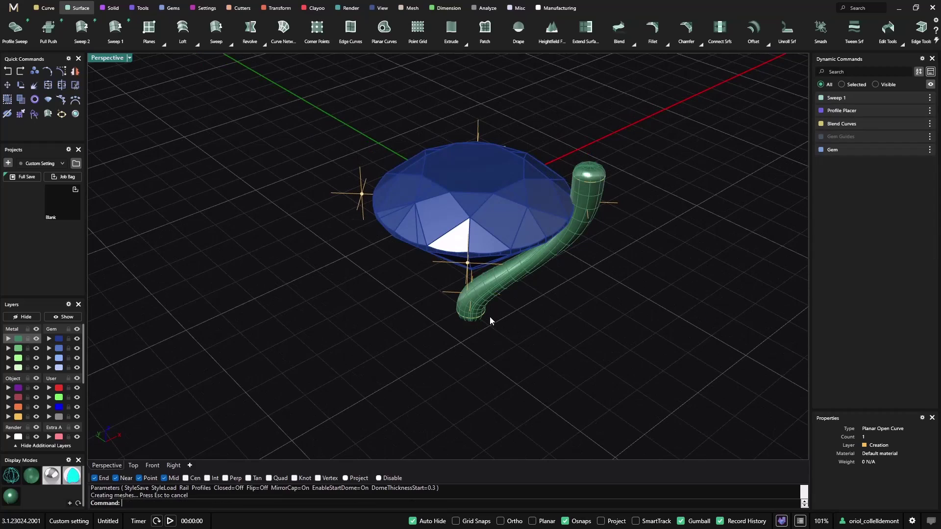
- Rotate the tube's profile placement about the vertical axis to shape the claw
left_click(484, 316)
left_click(529, 342)
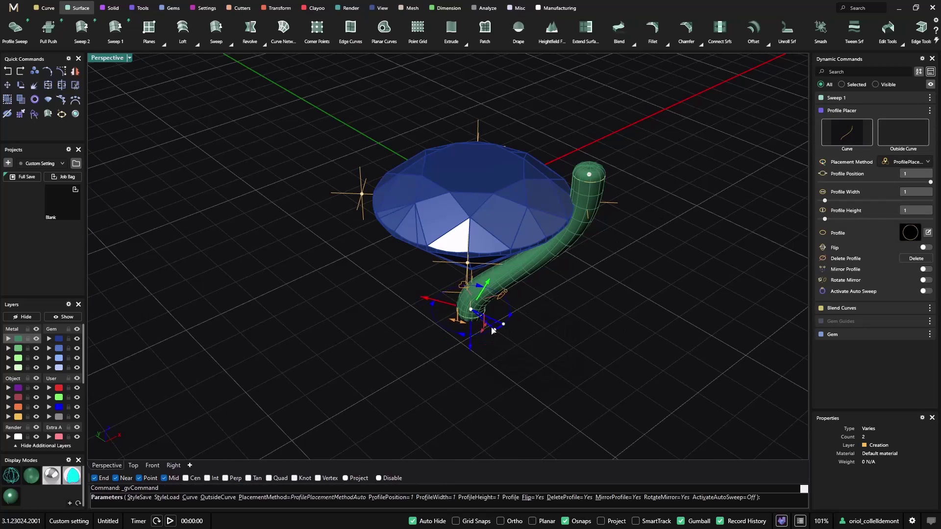
left_click_drag(481, 331, 455, 324)
right_click_drag(671, 342, 668, 310)
right_click(683, 284)
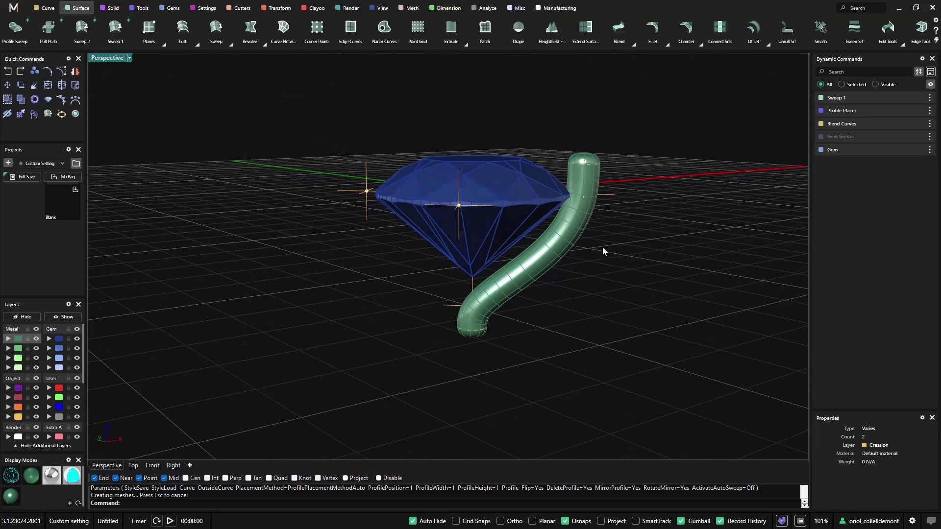
- Polar-array the green claw 4 times over 360° around the diamond
left_click(574, 234)
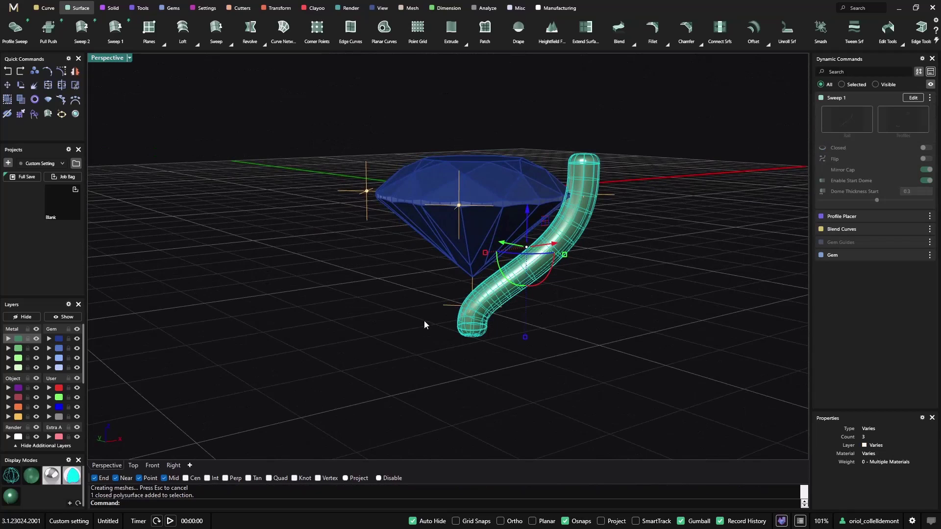
left_click(277, 10)
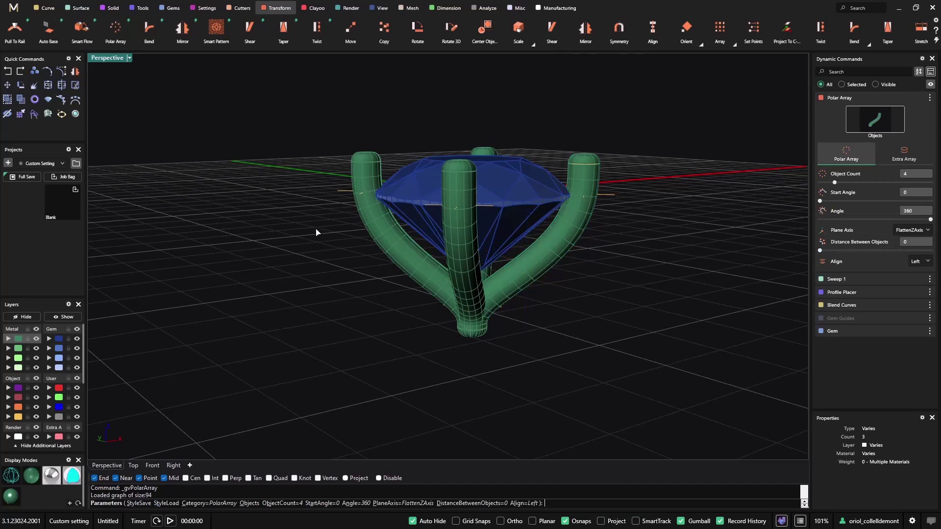
right_click_drag(315, 242, 266, 172)
right_click(273, 282)
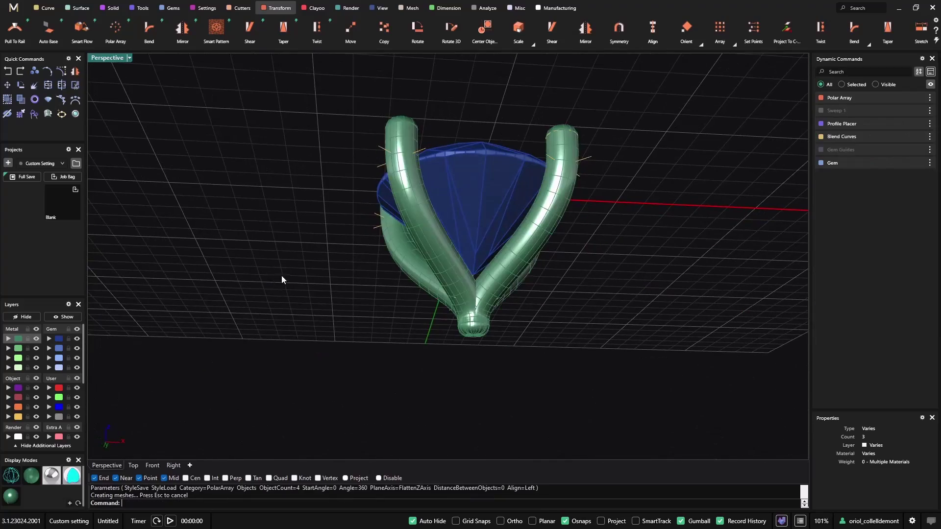
right_click_drag(288, 273, 321, 361)
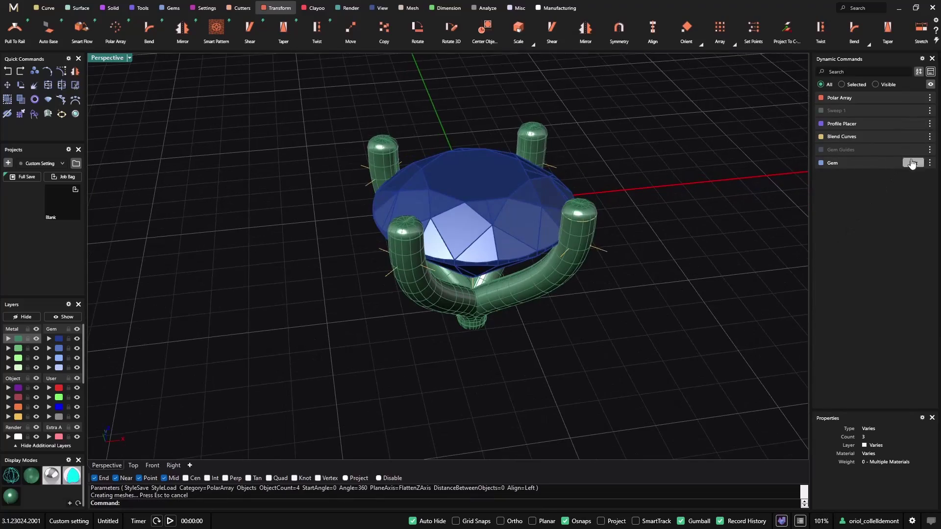
- Resize the round gem's width from 6.40 to 5.20 mm (0.525 ct) and select it
left_click(909, 163)
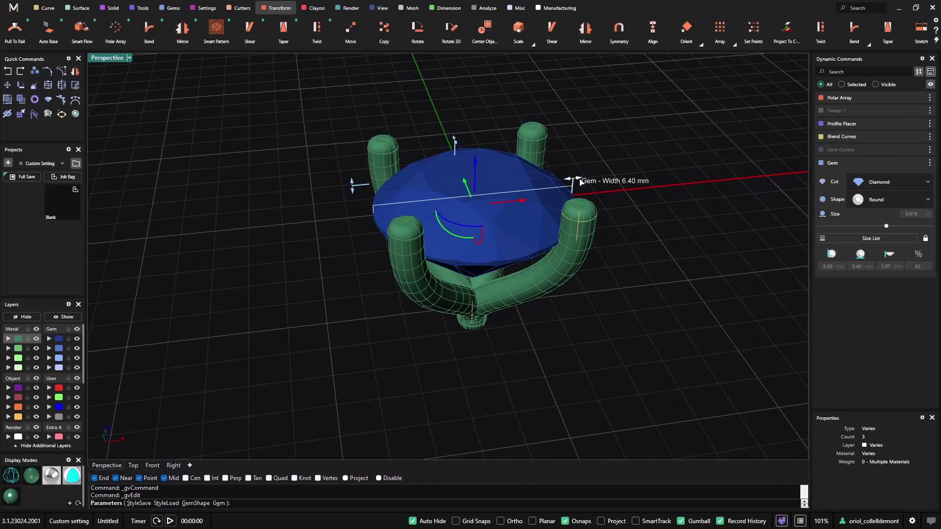
left_click_drag(572, 180, 550, 178)
mouse_move(624, 227)
right_mouse_down()
mouse_move(628, 181)
mouse_move(630, 189)
mouse_move(434, 292)
mouse_move(488, 301)
mouse_move(432, 211)
mouse_move(457, 211)
mouse_move(458, 239)
mouse_move(571, 245)
mouse_move(601, 212)
mouse_move(618, 213)
right_mouse_up()
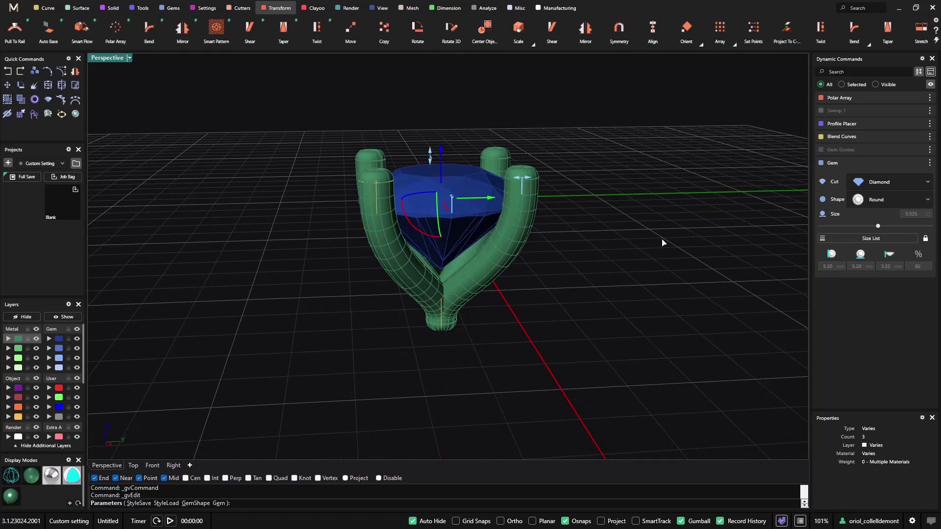
key("Return")
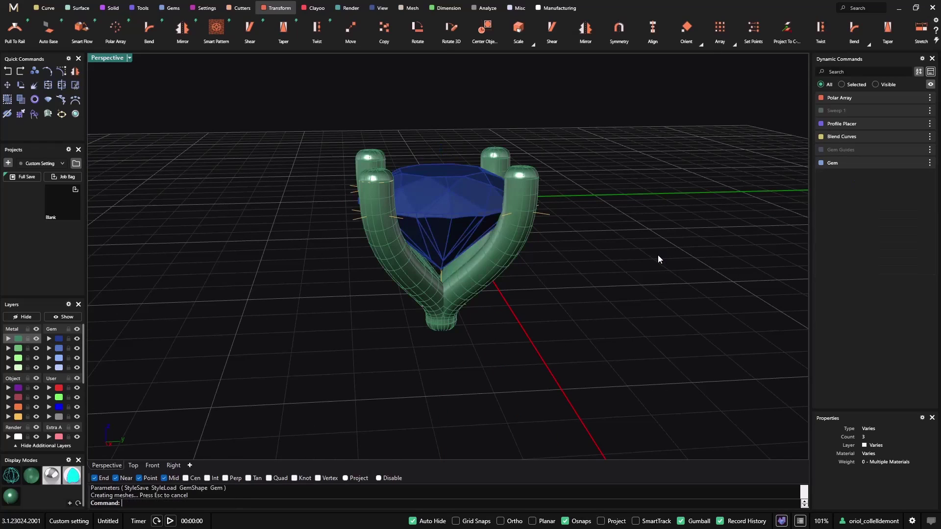
left_click(472, 186)
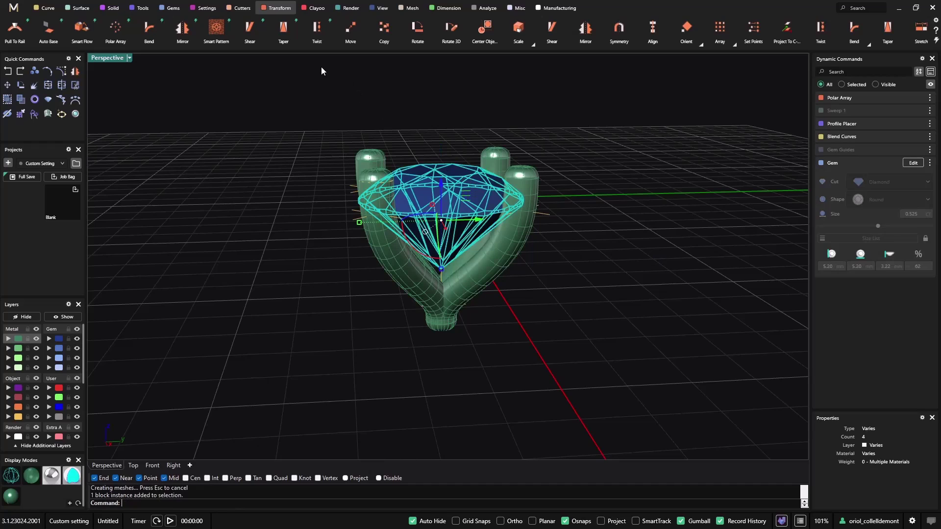
- Add a gallery rail under the gem with thickness 0.84 mm and height 0.79 mm
left_click(203, 10)
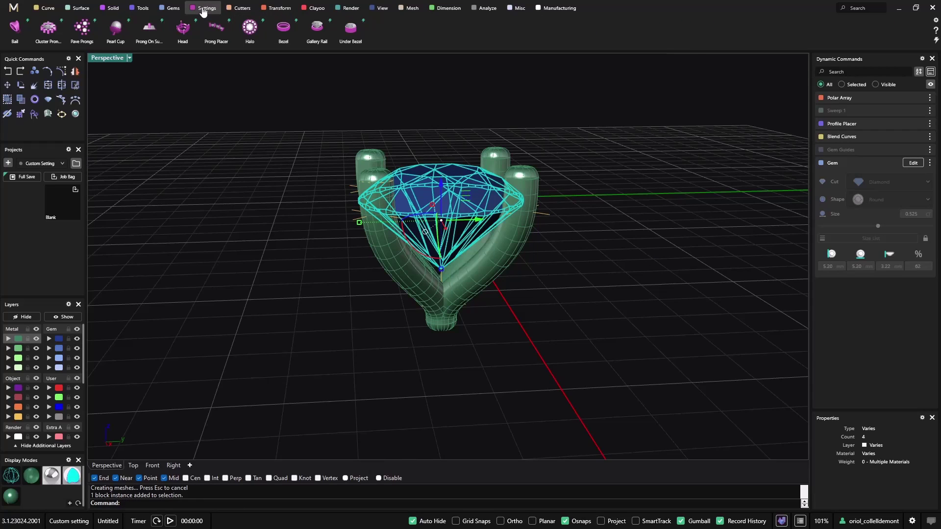
left_click(319, 37)
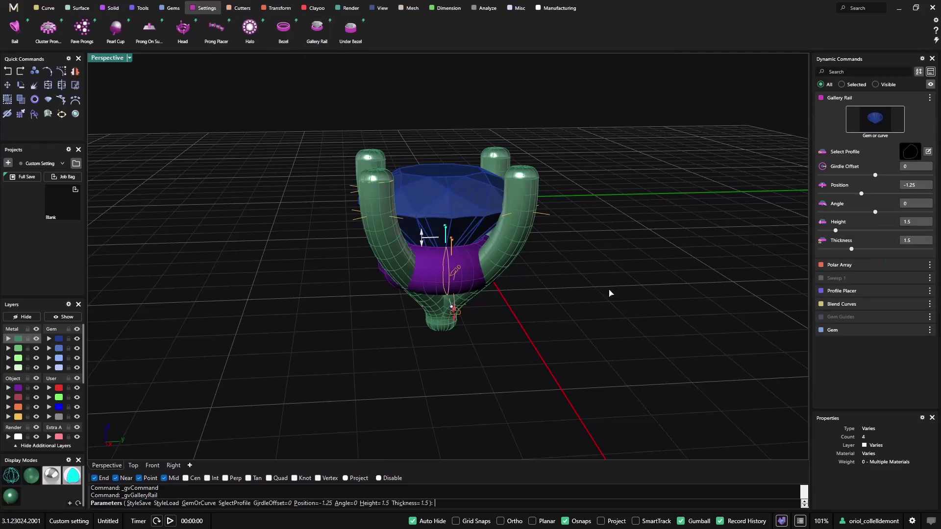
right_click_drag(629, 282, 684, 278)
scroll(461, 243, "up", 5)
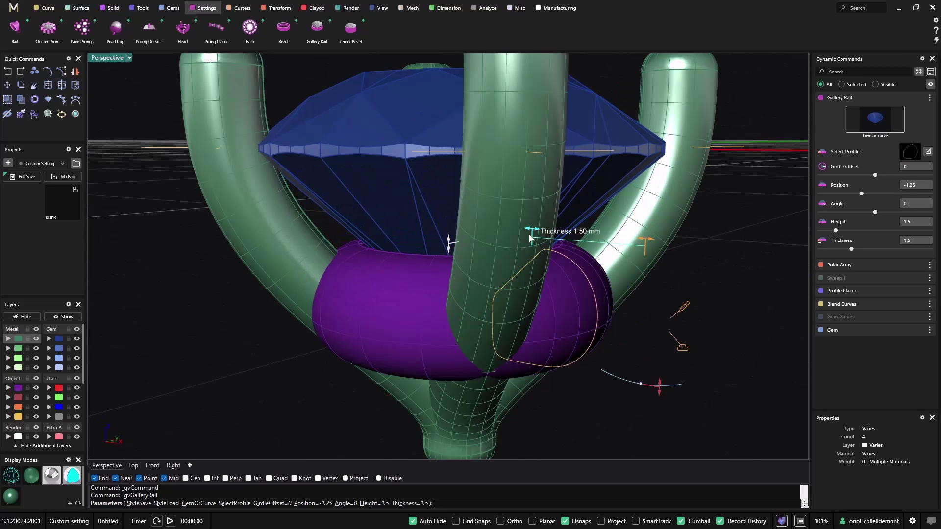
left_click_drag(530, 238, 581, 245)
right_click_drag(580, 245, 606, 265)
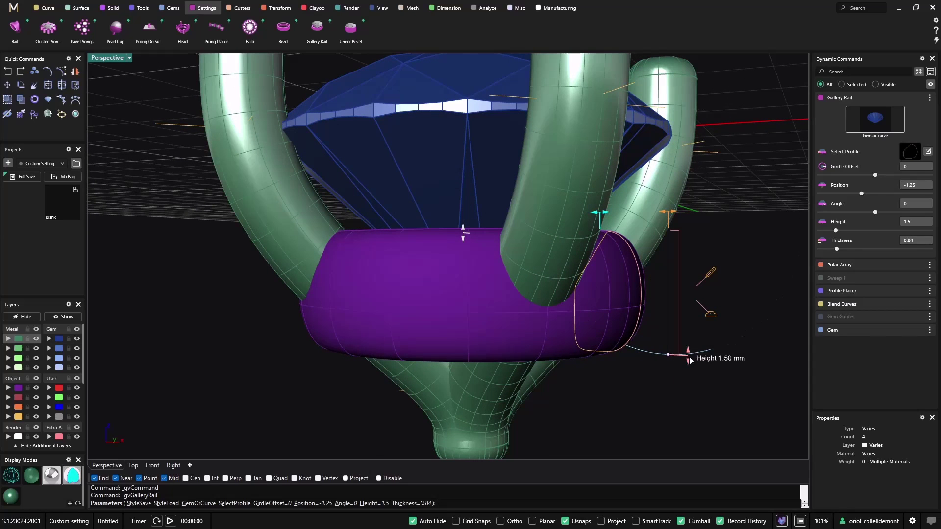
left_click_drag(687, 354, 684, 298)
right_click_drag(684, 298, 578, 286)
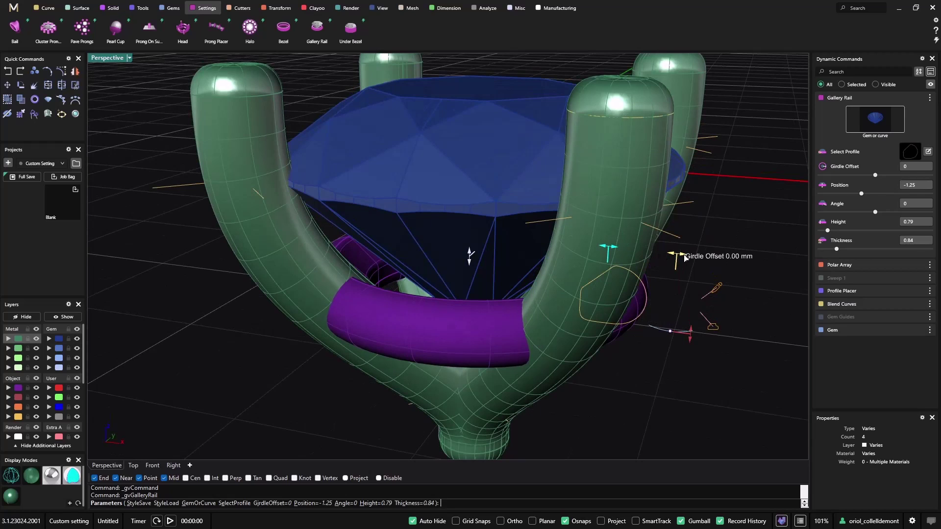
- Set the rail's girdle offset to 0.11 and position to -0.71, then finish
left_click_drag(685, 258, 654, 254)
left_click_drag(470, 255, 508, 197)
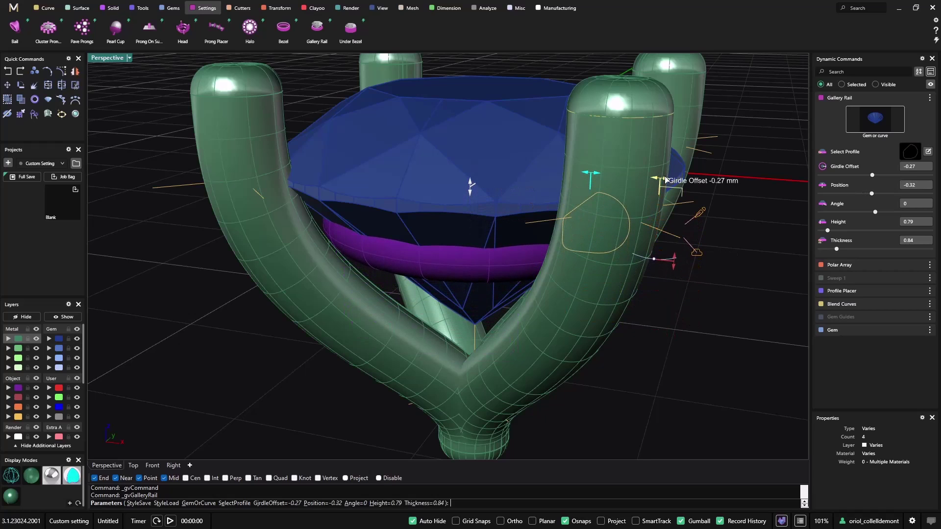
left_click_drag(665, 180, 691, 184)
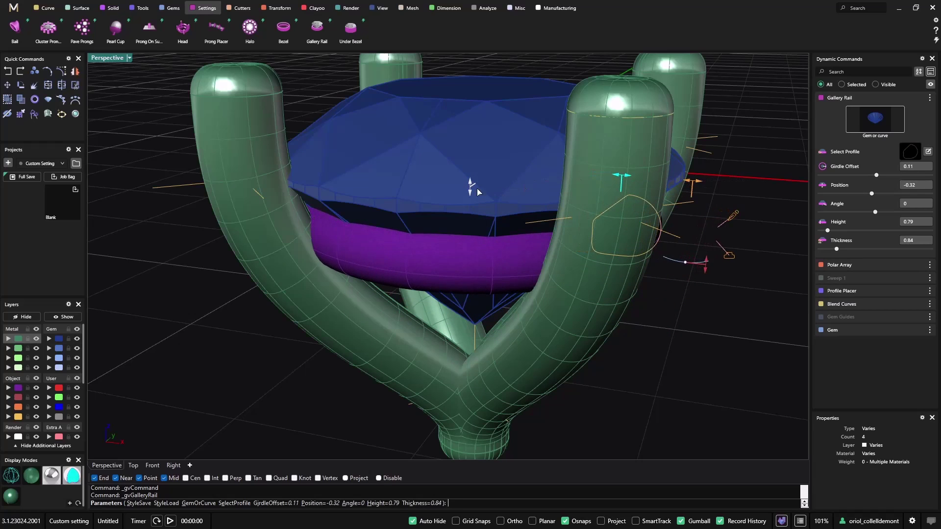
left_click_drag(476, 192, 477, 221)
right_click_drag(523, 229, 655, 264)
scroll(588, 252, "up", 3)
scroll(598, 269, "down", 5)
right_click(684, 335)
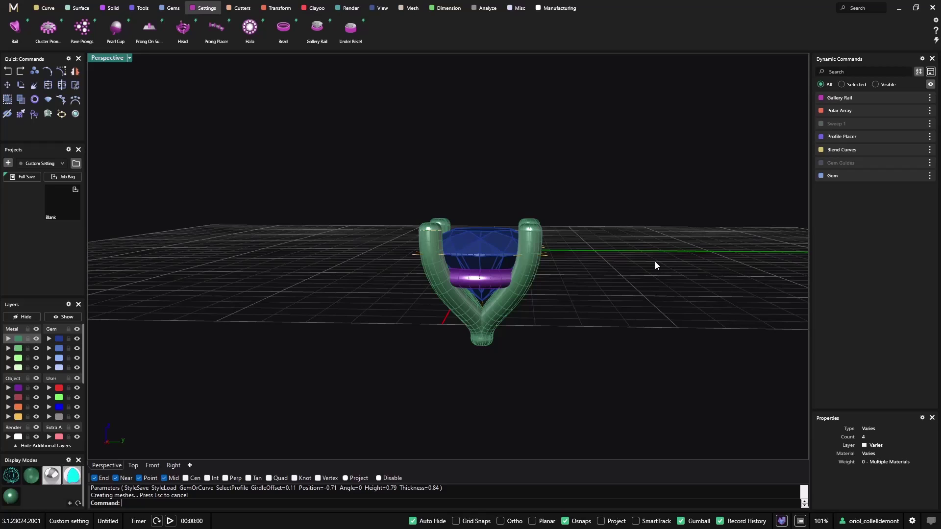
- Unhide the Gem Guides and Sweep 1, then window-select the whole ring setting
left_click(930, 163)
left_click(901, 236)
left_click(930, 123)
left_click(914, 192)
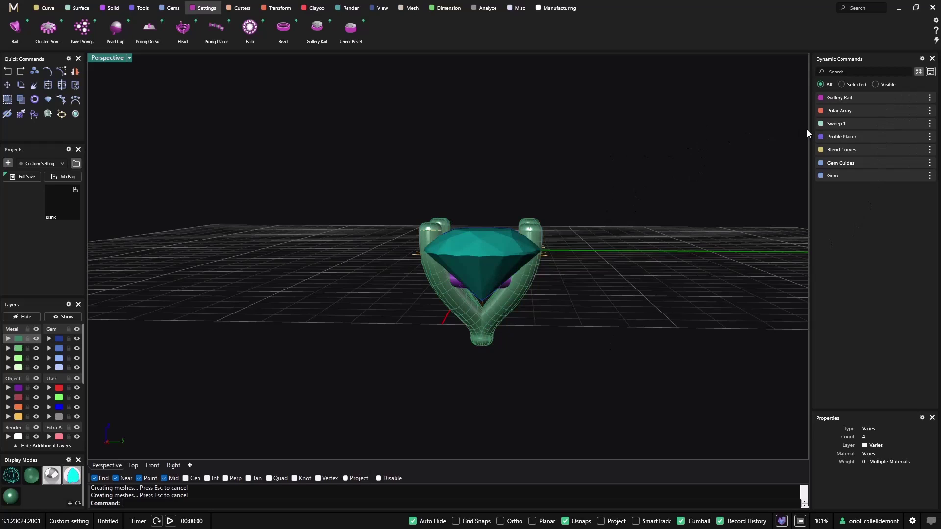
left_click_drag(657, 125, 329, 419)
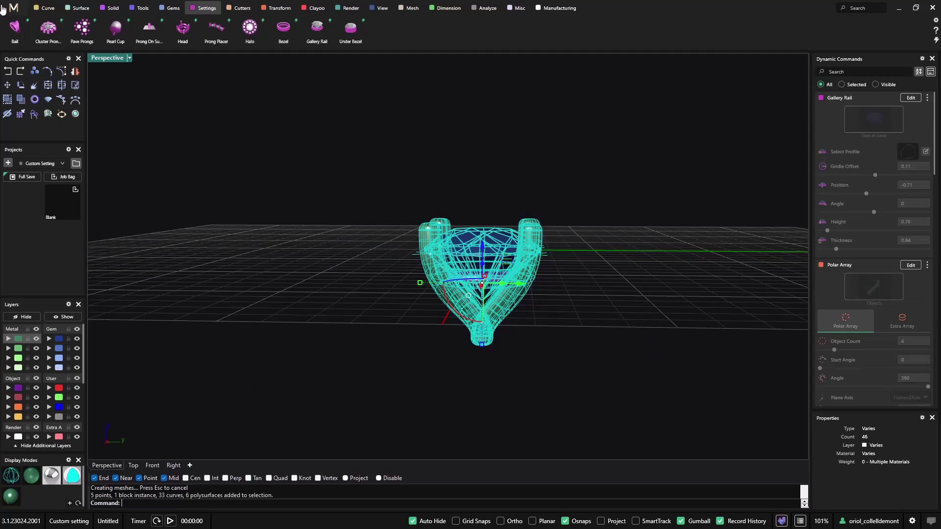
- Open the My Own Tools collection in the Collections browser
left_click(76, 164)
left_click(133, 265)
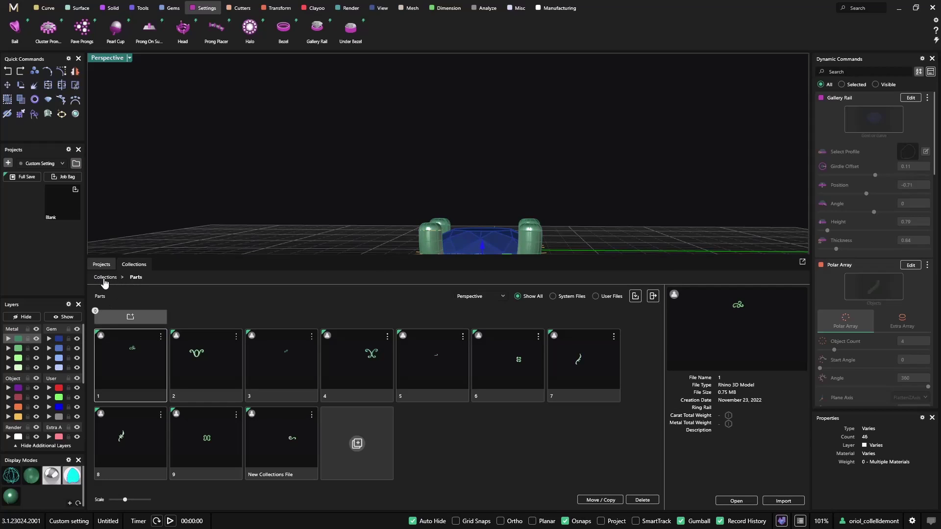
left_click(103, 278)
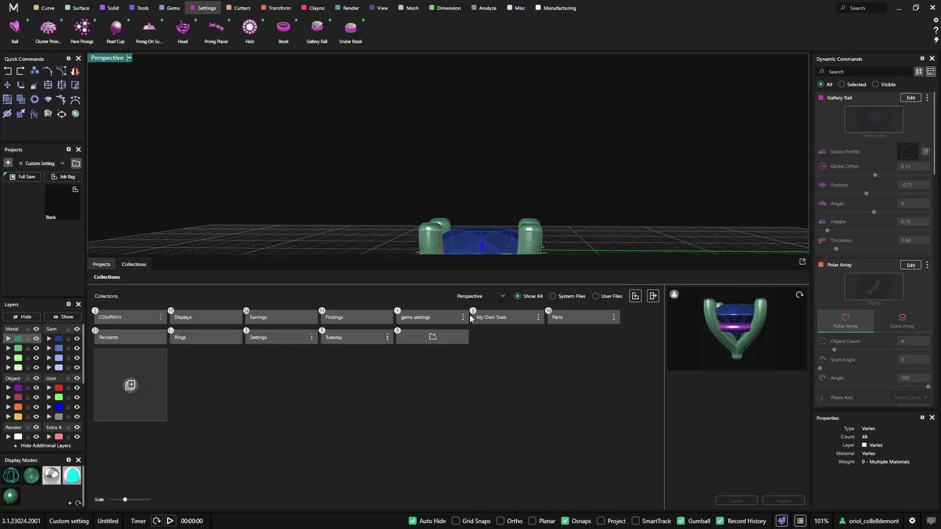
left_click(507, 318)
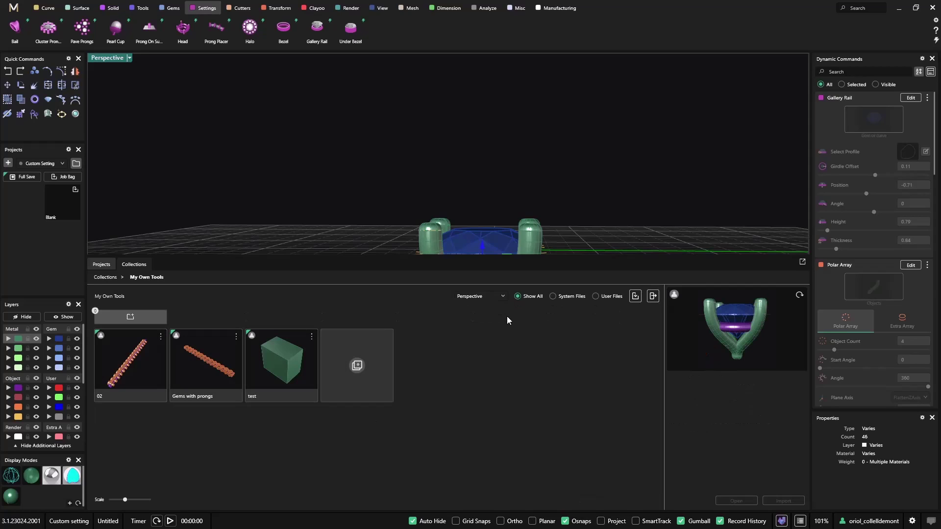
- Create and open a 'Custom settings' folder, then select the whole ring model
left_click(134, 317)
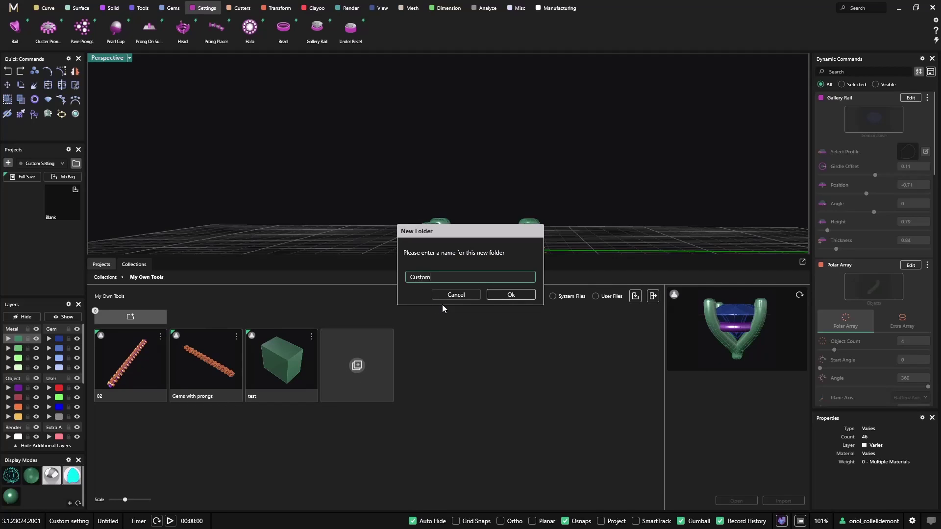
type("Custom settings")
key("Return")
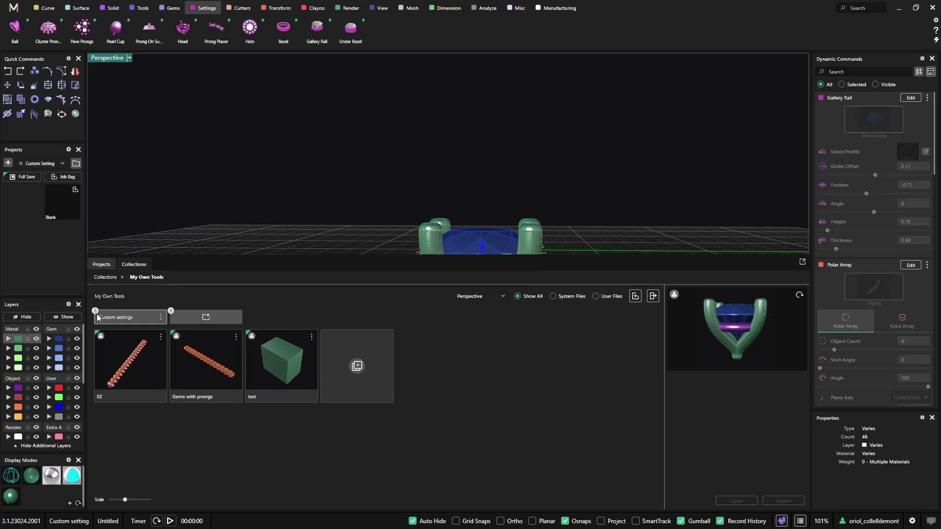
left_click(122, 317)
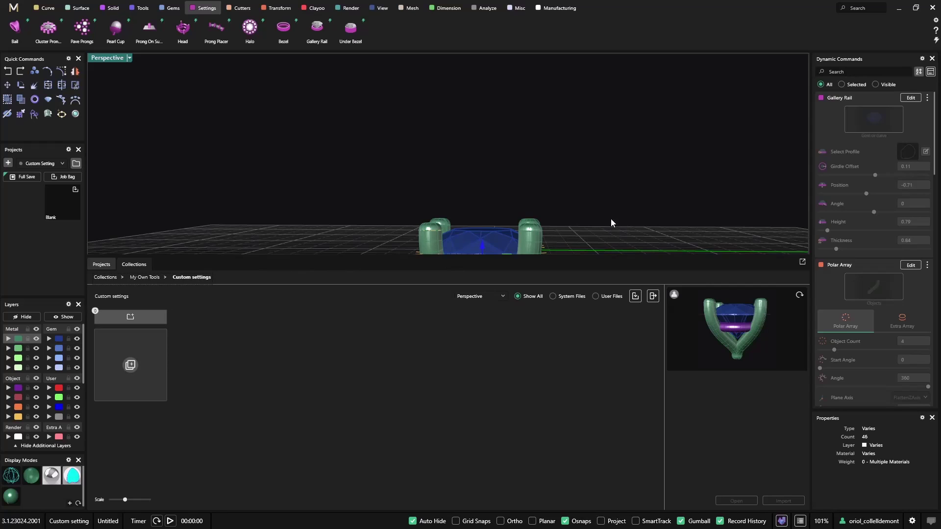
left_click_drag(373, 127, 625, 410)
- Save the selected setting to the Custom settings collection as 'Setting 4 claws'
left_click(76, 164)
left_click(635, 296)
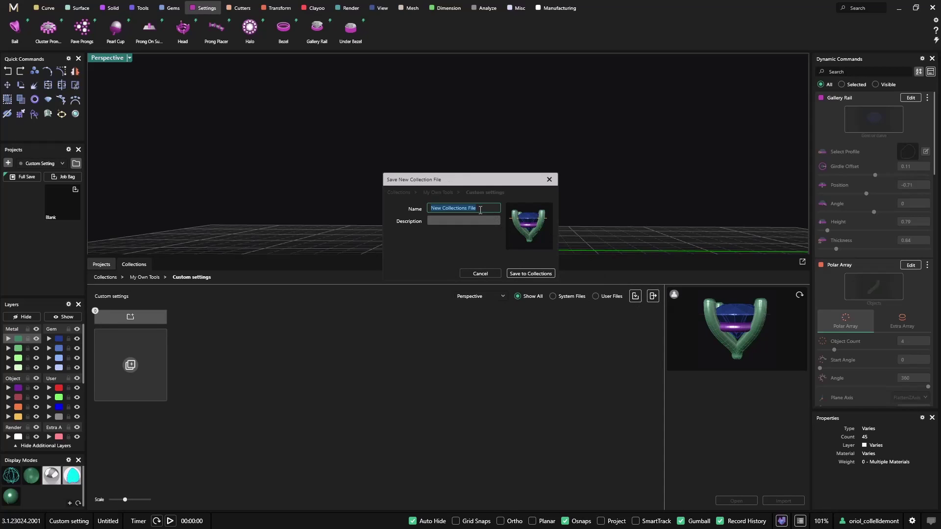
type("Setting 4 claws")
left_click(544, 275)
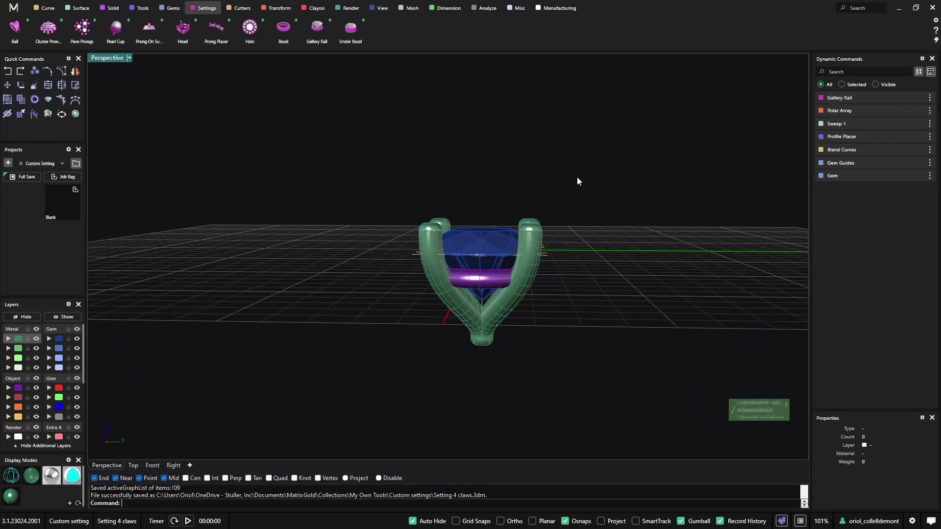
right_click_drag(577, 177, 406, 185)
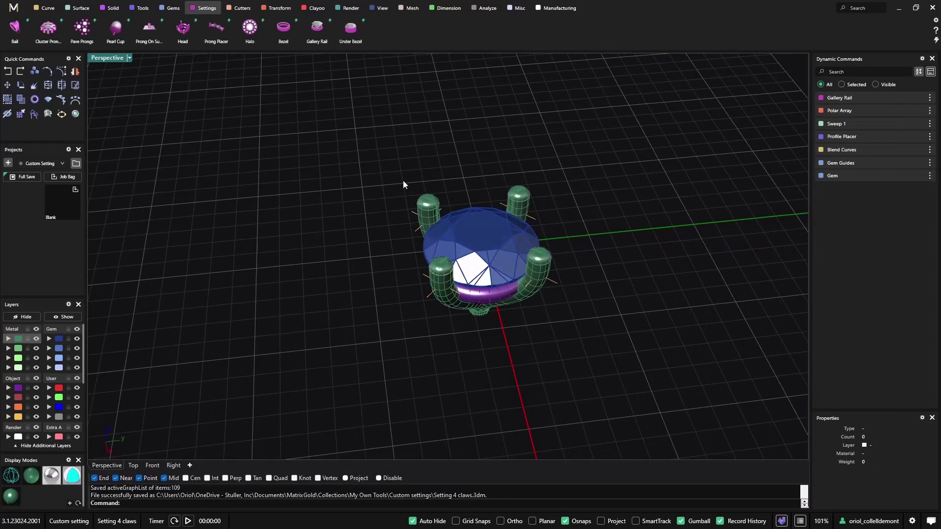
- Start a new blank file with a maximized Perspective view and create a finger-size ring rail
left_click(13, 8)
left_click(74, 44)
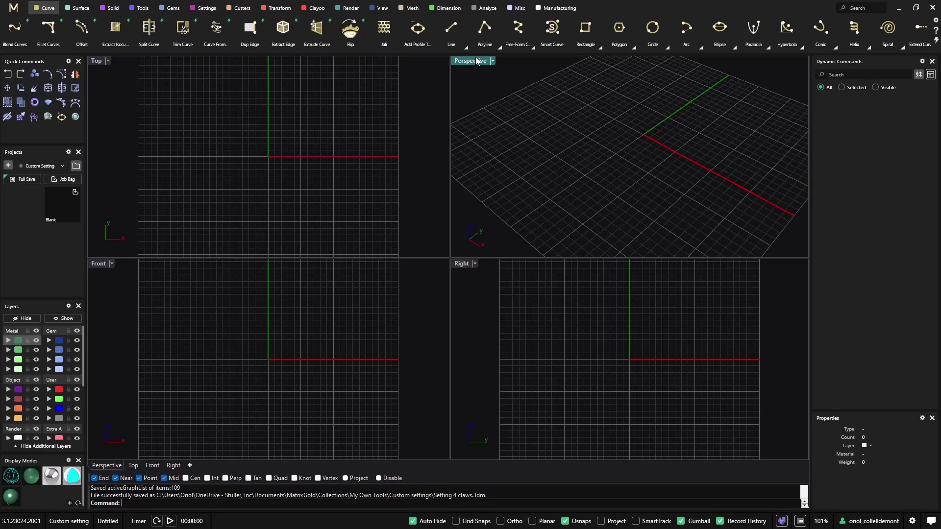
double_click(476, 60)
right_click_drag(429, 112, 441, 267)
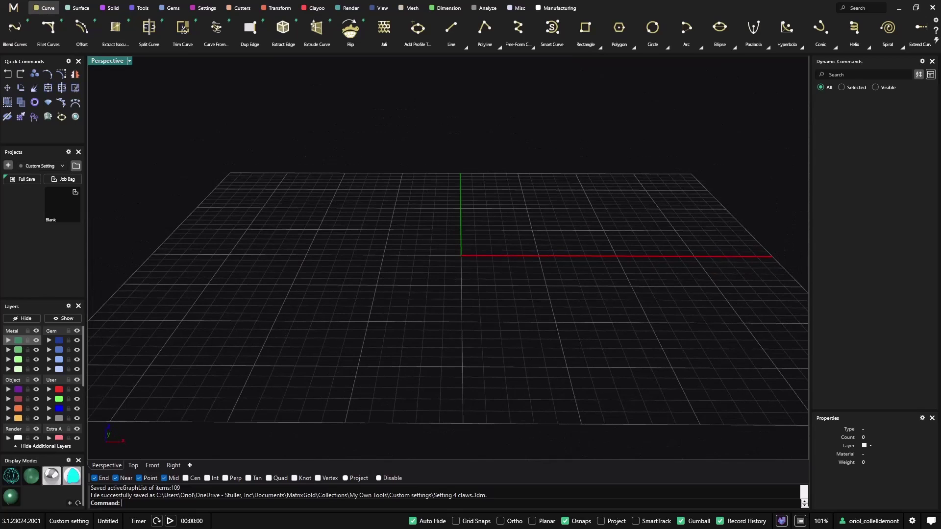
left_click(33, 118)
left_click(539, 293)
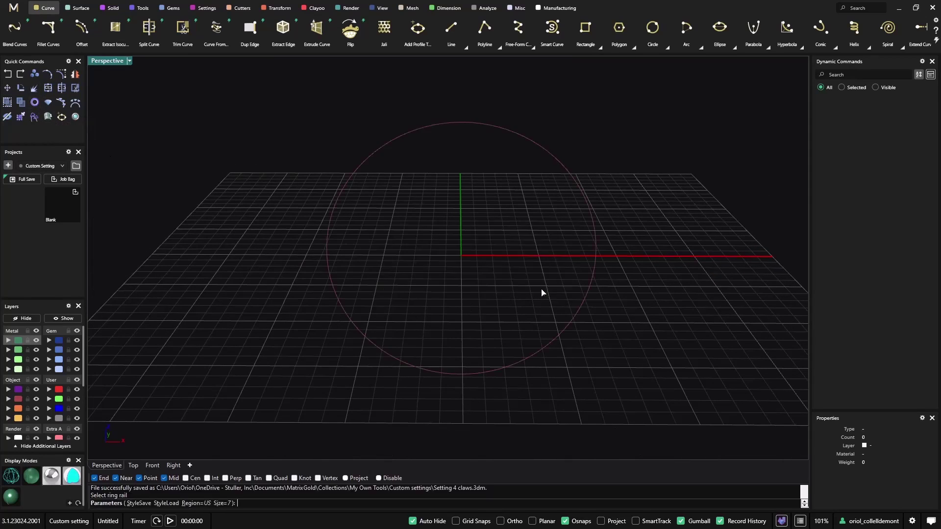
key("Return")
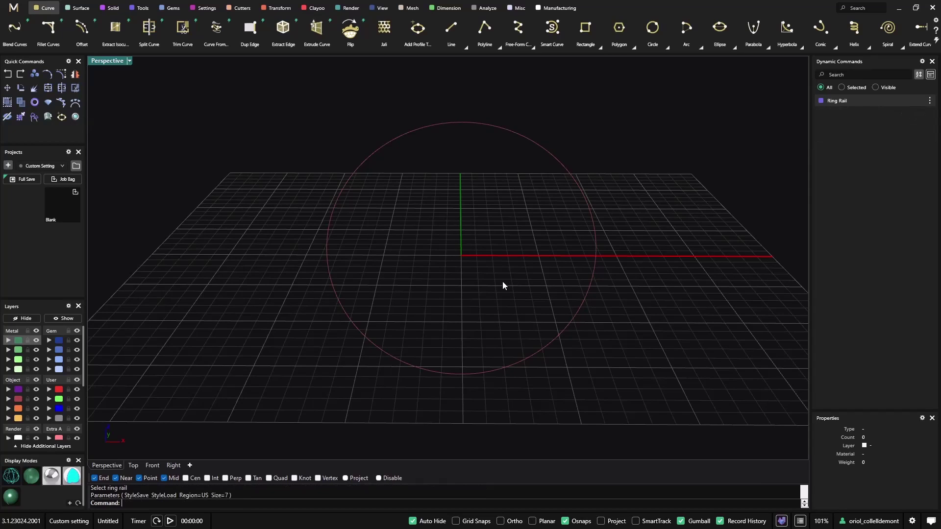
- Build an Outside Ring Rail with top thickness 2.6, side 1.7 and bottom 1.5
left_click(34, 103)
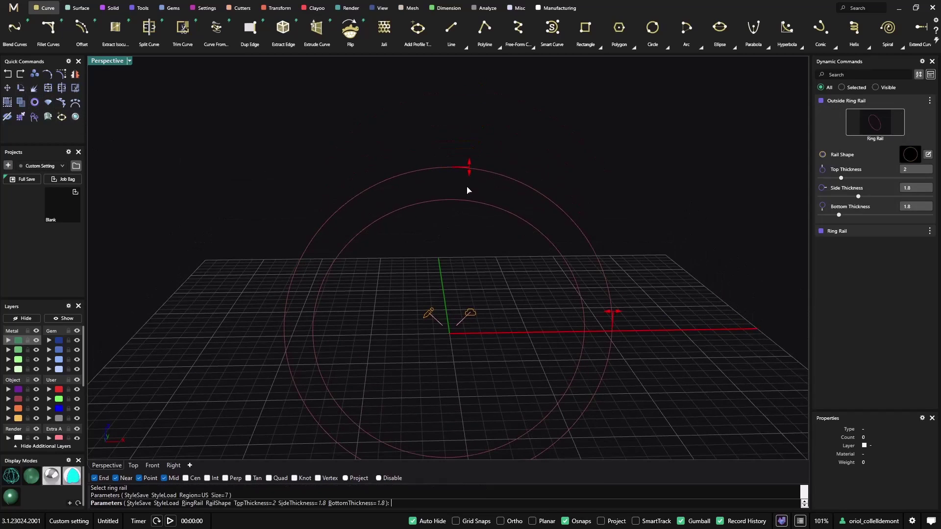
left_click_drag(467, 169, 472, 158)
scroll(531, 294, "down", 3)
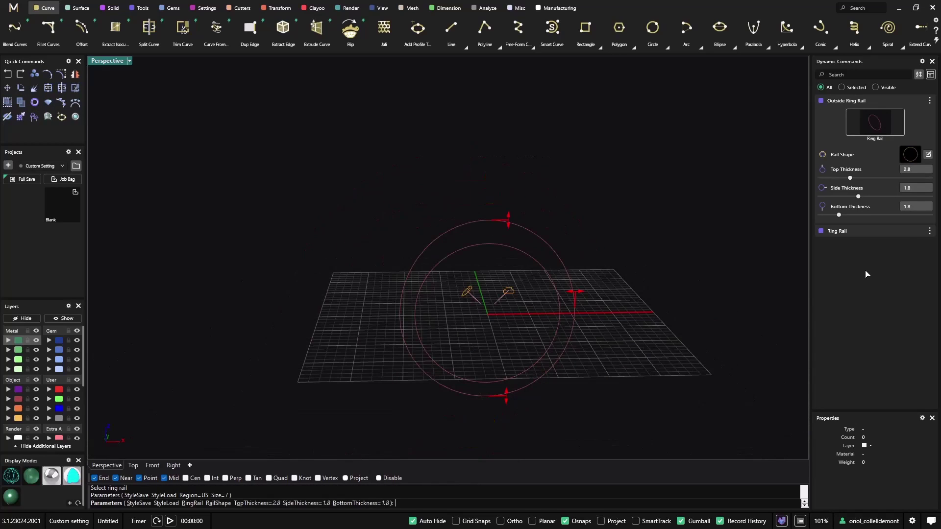
left_click(921, 210)
left_click(922, 190)
key("Tab")
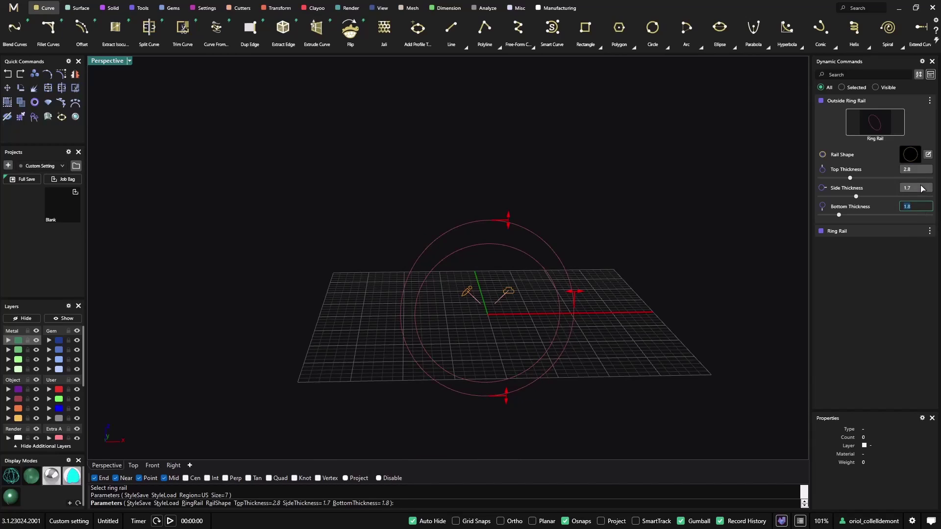
type("1.5")
key("Return")
right_click_drag(610, 260, 610, 232)
key("Return")
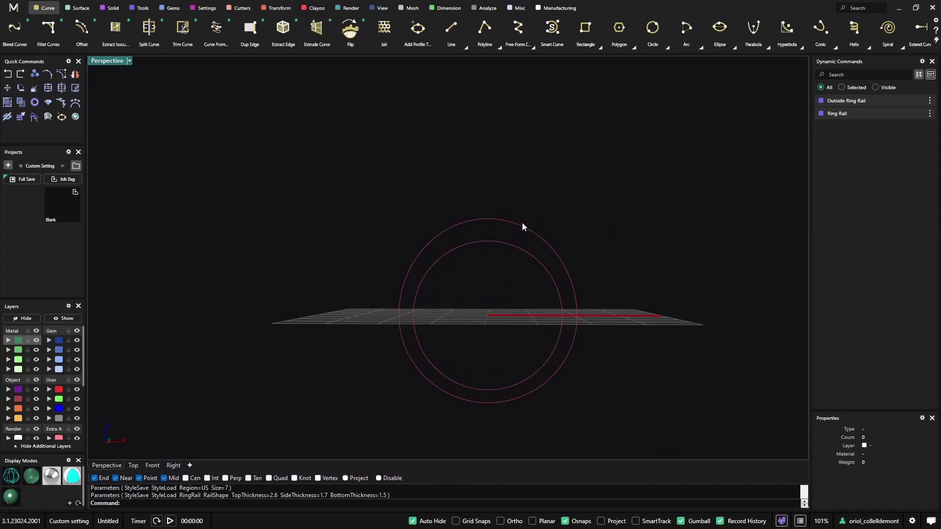
- Start Gem On Curve on the outer rail with End Position 0.15 and Mirror on
left_click(519, 224)
right_click_drag(331, 107, 372, 133)
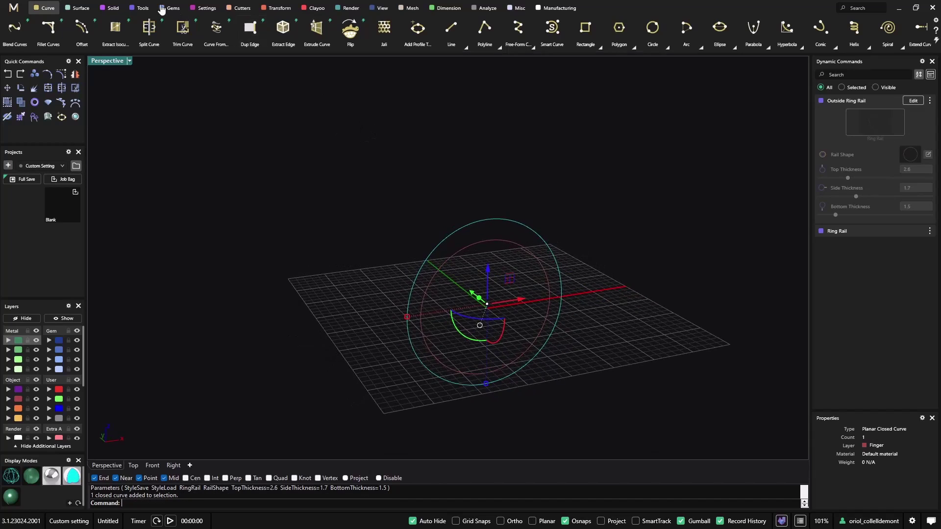
left_click(163, 8)
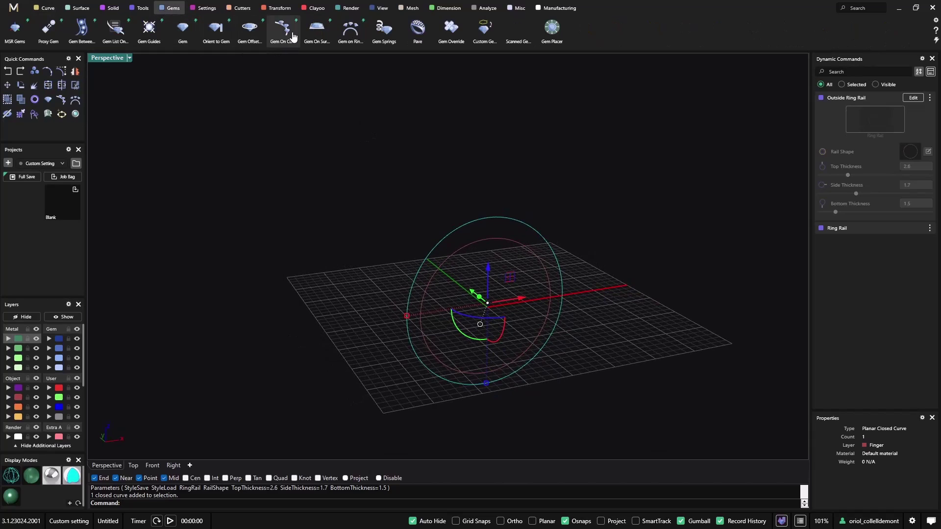
left_click(288, 31)
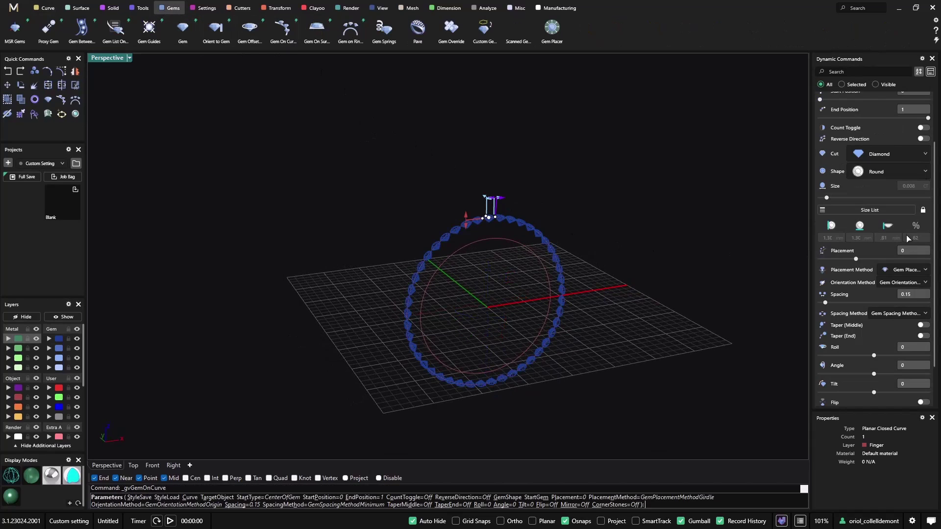
scroll(913, 123, "up", 1)
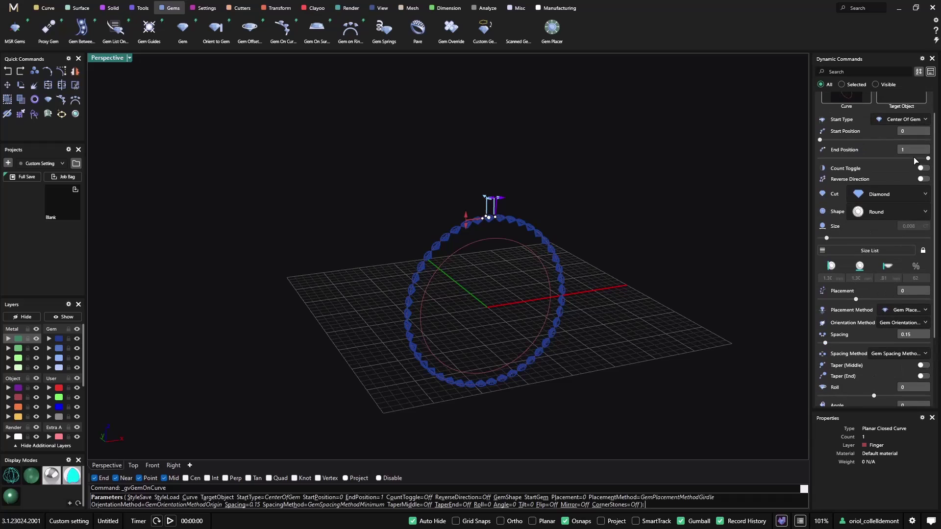
left_click(915, 151)
key("Return")
scroll(890, 378, "down", 1)
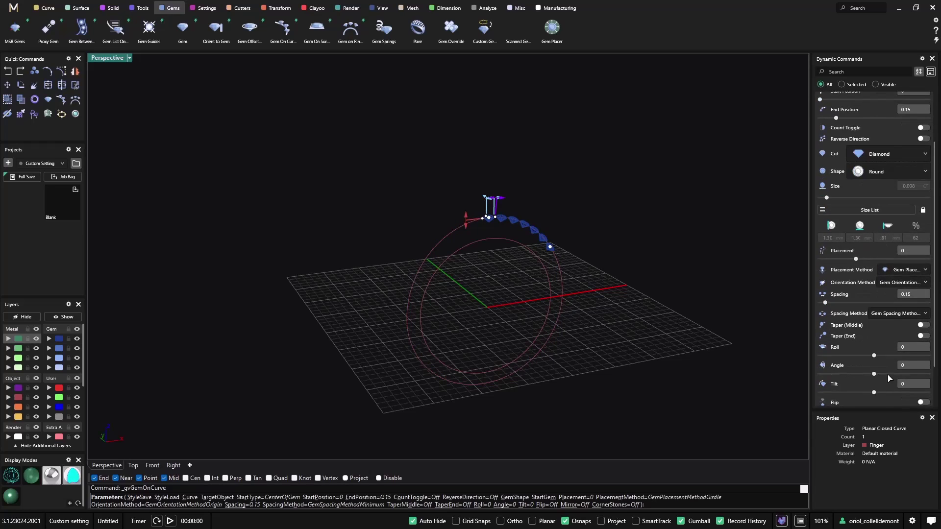
scroll(889, 377, "down", 1)
left_click(923, 358)
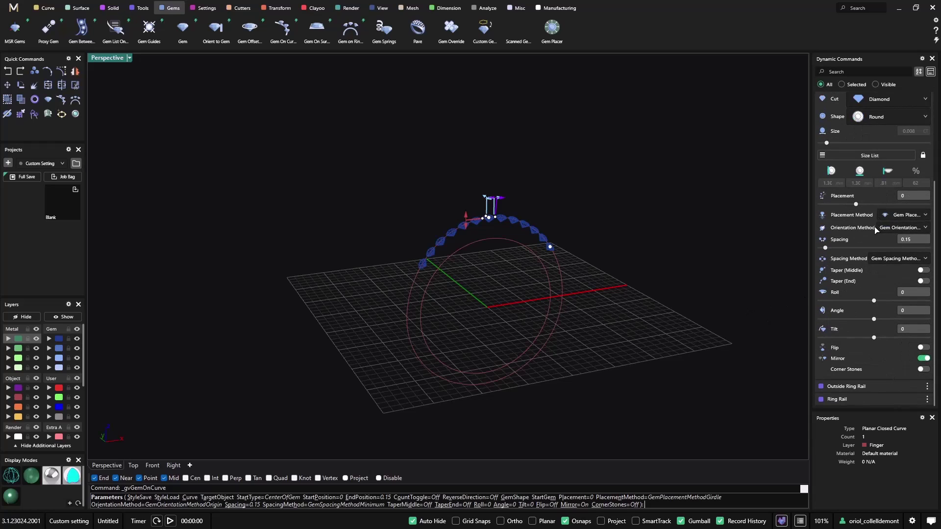
- Set the gem placement to Table and the spacing to Fixed
left_click(913, 215)
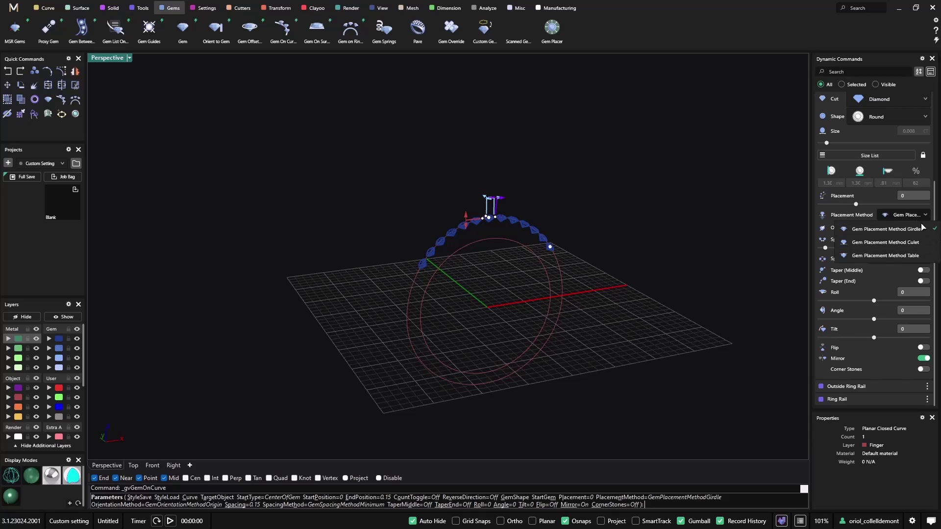
left_click(920, 255)
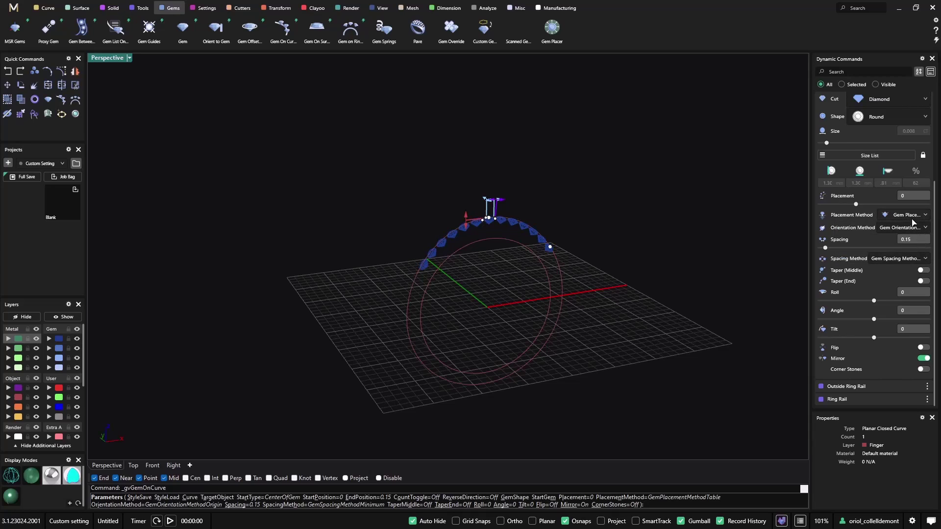
left_click(910, 260)
left_click(903, 288)
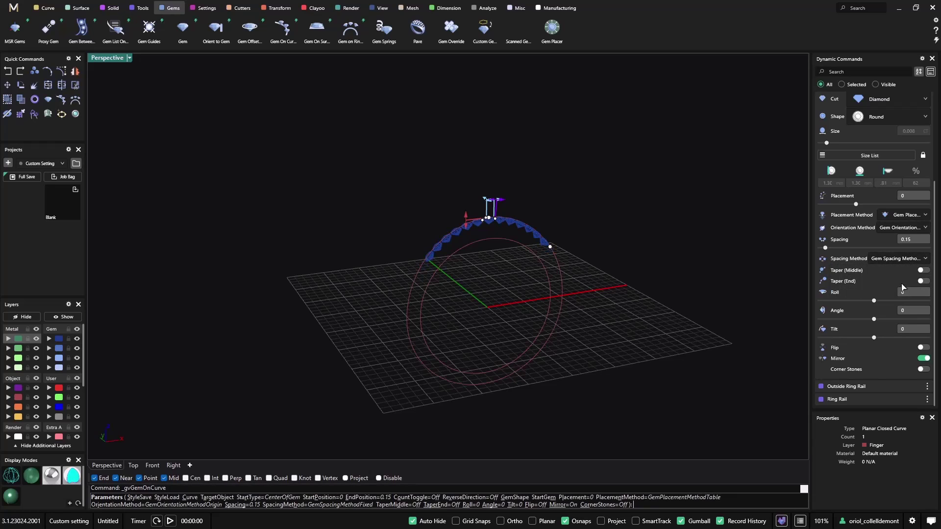
scroll(897, 252, "up", 1)
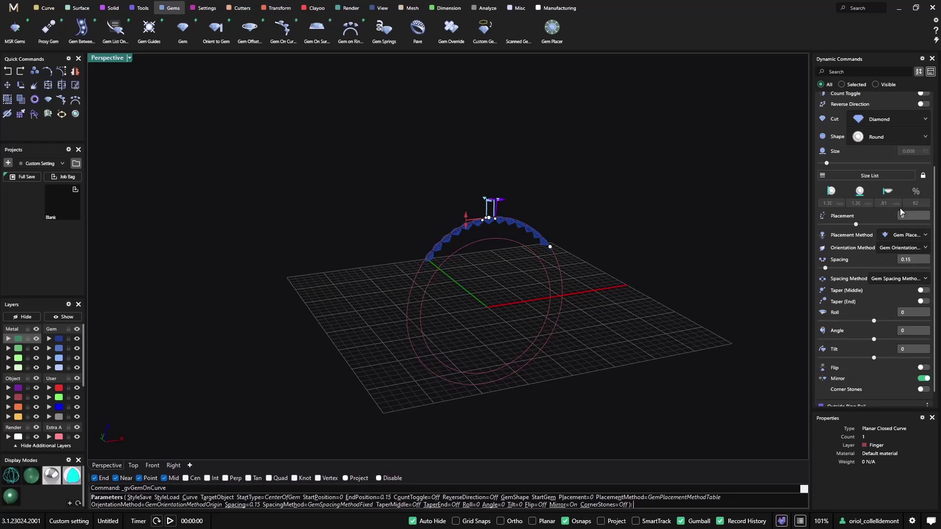
- Choose the 0.058 ct round diamond size and finish placing the gems
left_click(887, 178)
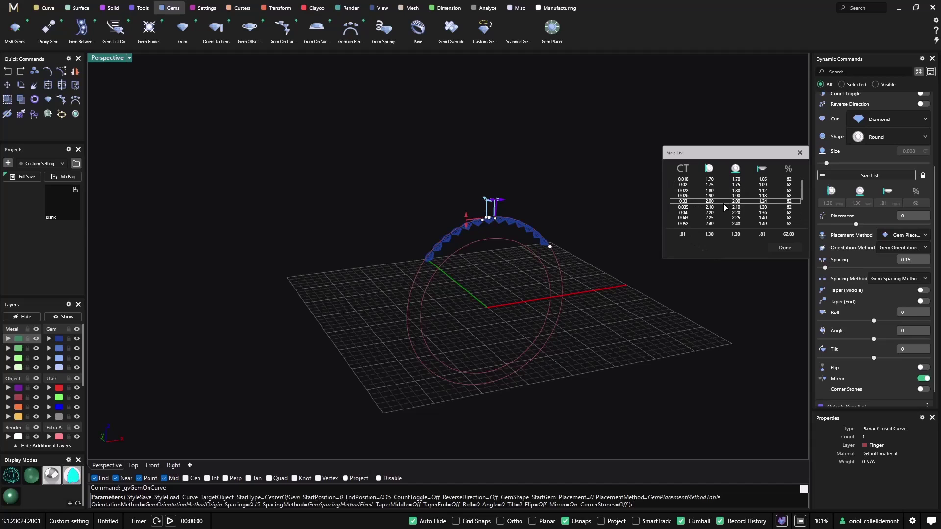
scroll(722, 206, "down", 3)
left_click(718, 196)
right_click_drag(539, 254, 463, 316)
left_click(497, 275)
scroll(493, 239, "up", 3)
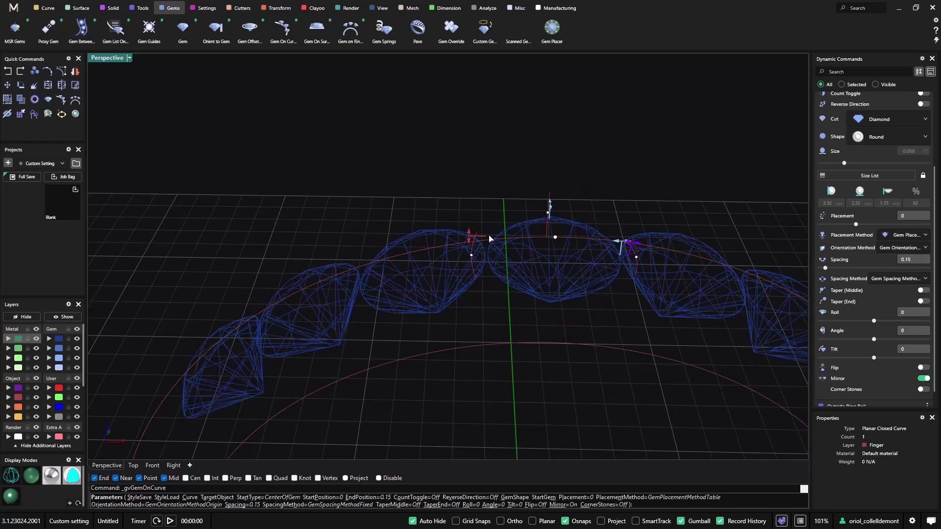
right_click_drag(493, 239, 523, 263)
key("Return")
scroll(523, 259, "down", 6)
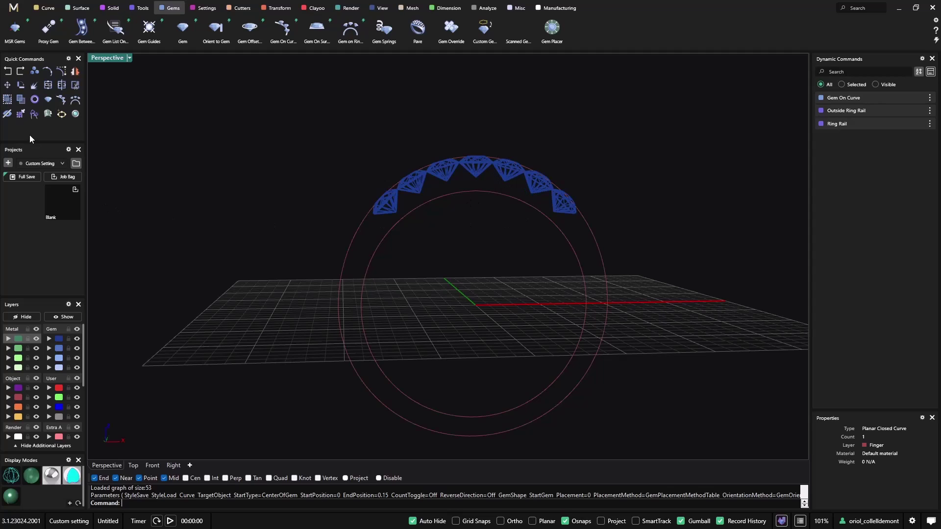
- Import the 'Setting 4 claws' head from Collections, then undo one stray edit
left_click(77, 164)
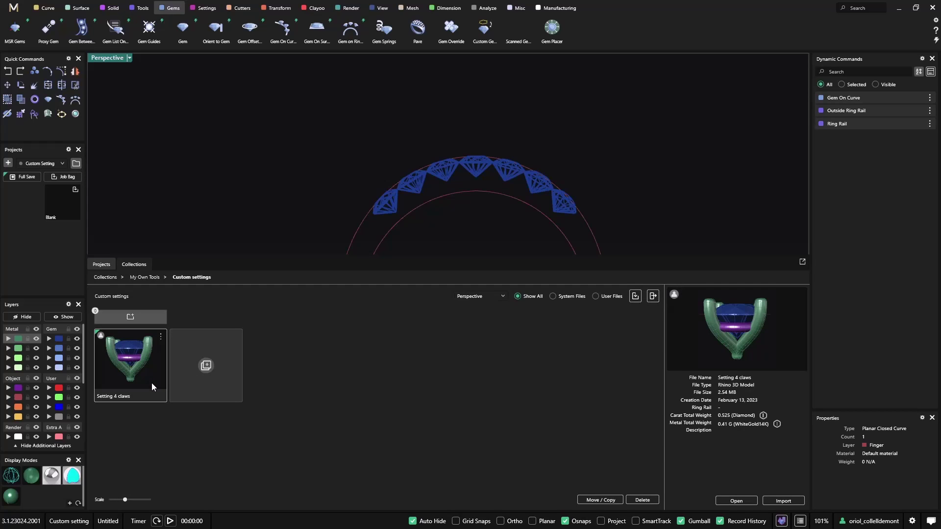
left_click(794, 502)
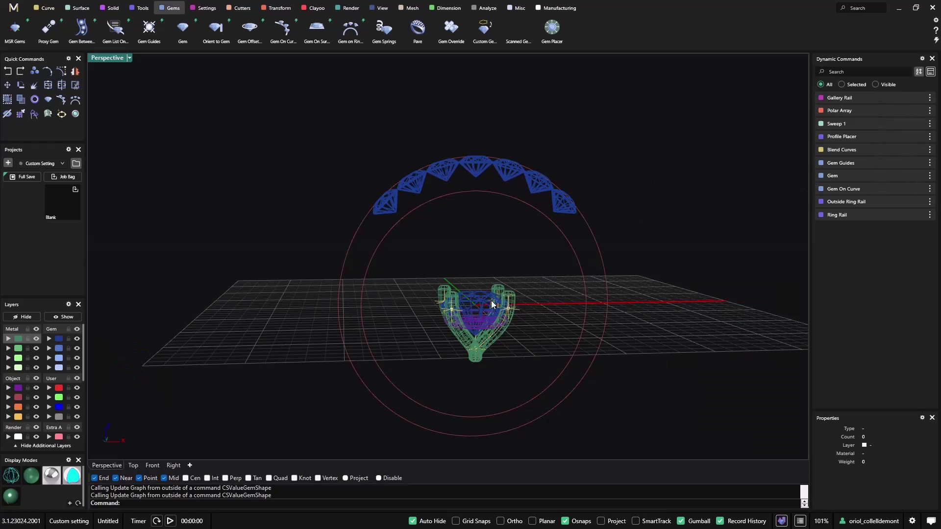
mouse_move(663, 267)
right_mouse_down()
mouse_move(691, 290)
mouse_move(651, 276)
mouse_move(607, 172)
right_mouse_up()
key("ctrl+z")
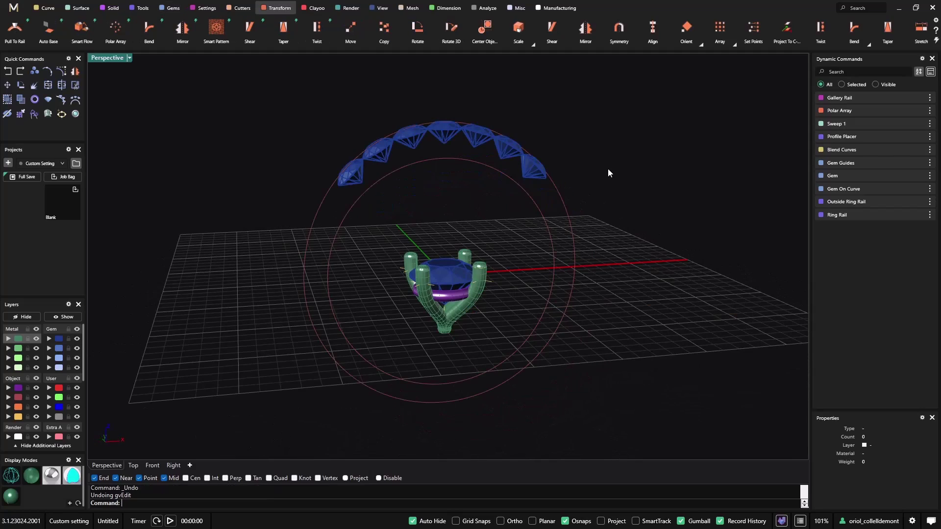
right_click_drag(388, 182, 480, 234)
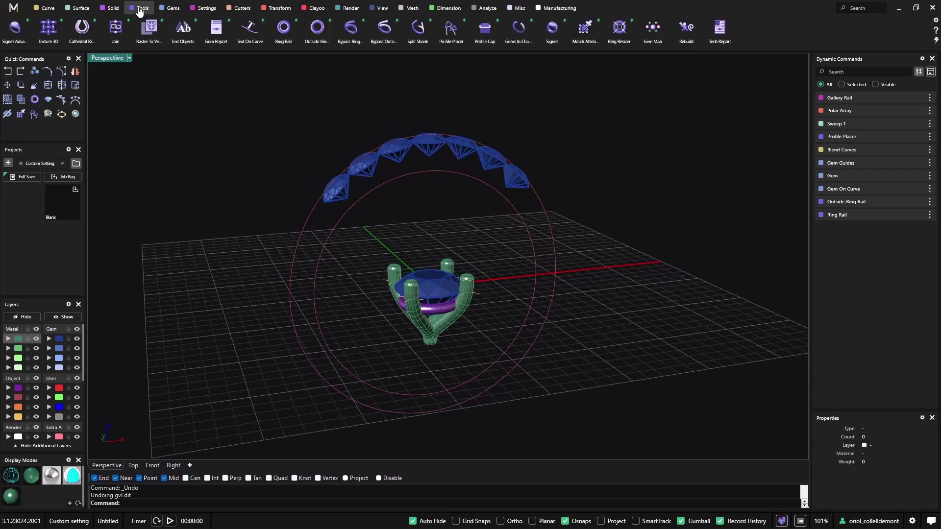
- Run Orient to Gem with the centre gem as base, choosing the four-claw head and gallery ring
left_click(174, 11)
left_click(215, 25)
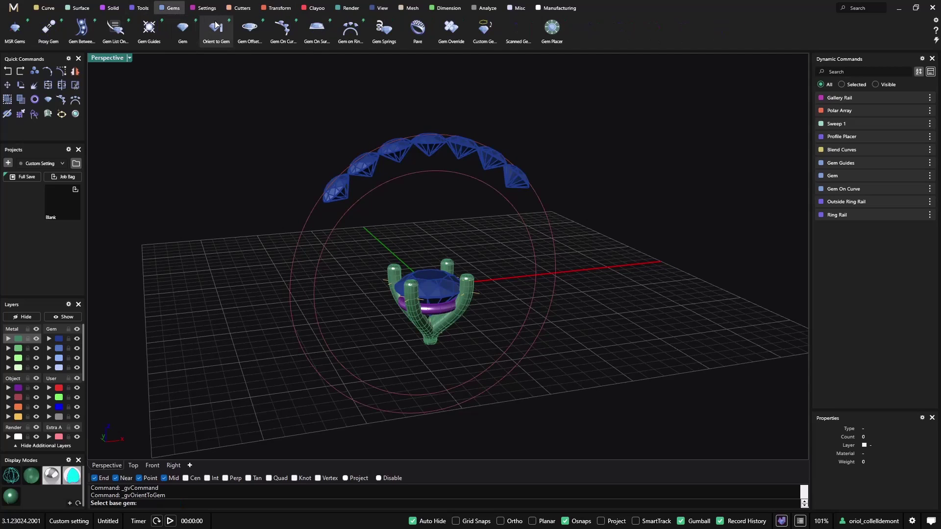
left_click(430, 266)
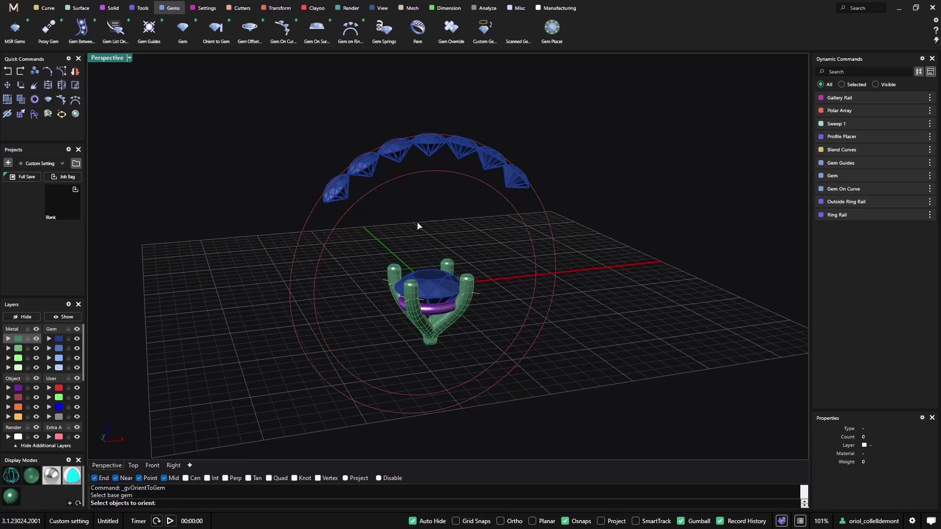
left_click(414, 322)
scroll(419, 319, "up", 3)
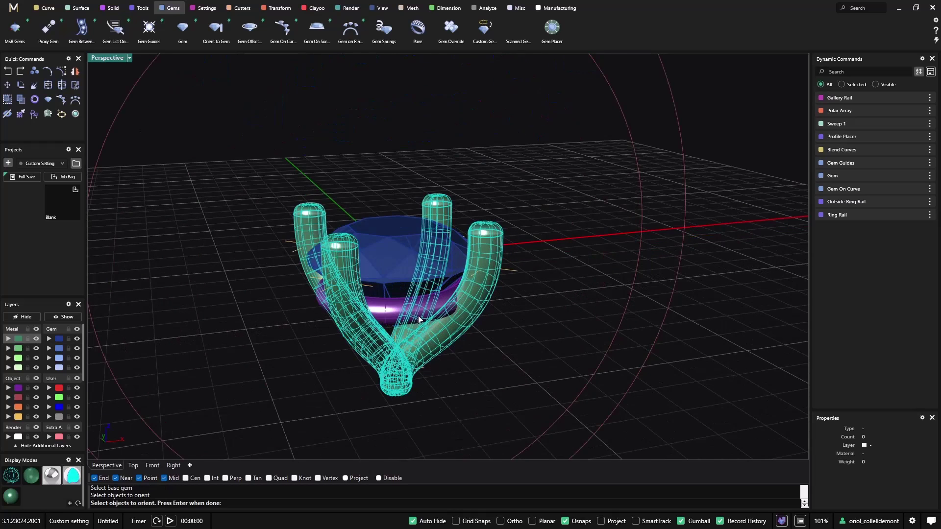
left_click(386, 314)
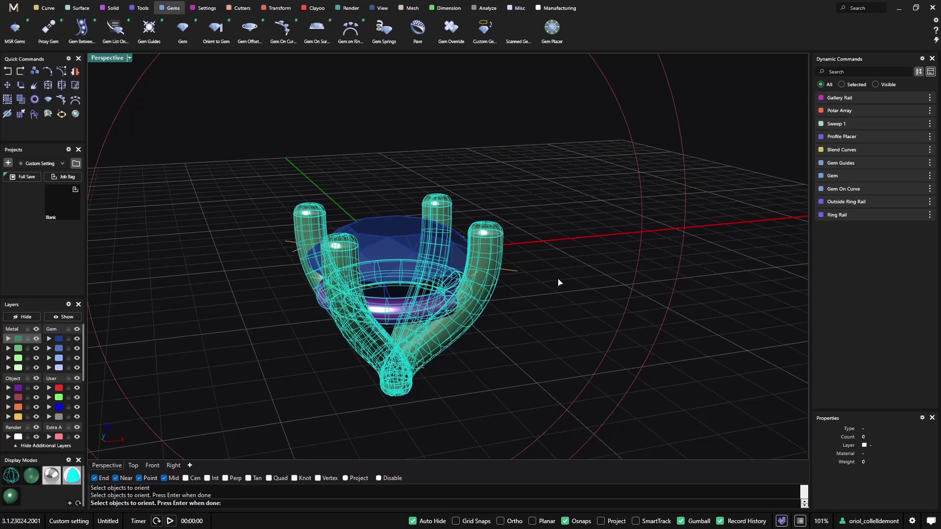
key("Return")
- Target the gem arc and confirm, copying the head onto every diamond
scroll(524, 145, "down", 3)
left_click(553, 113)
key("Return")
right_click_drag(701, 211, 386, 192)
key("Return")
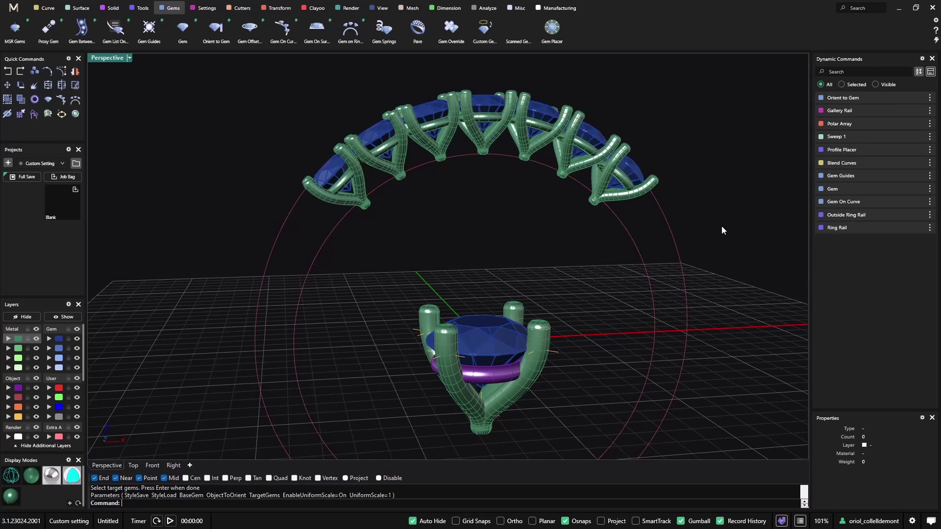
right_click_drag(504, 143, 498, 156)
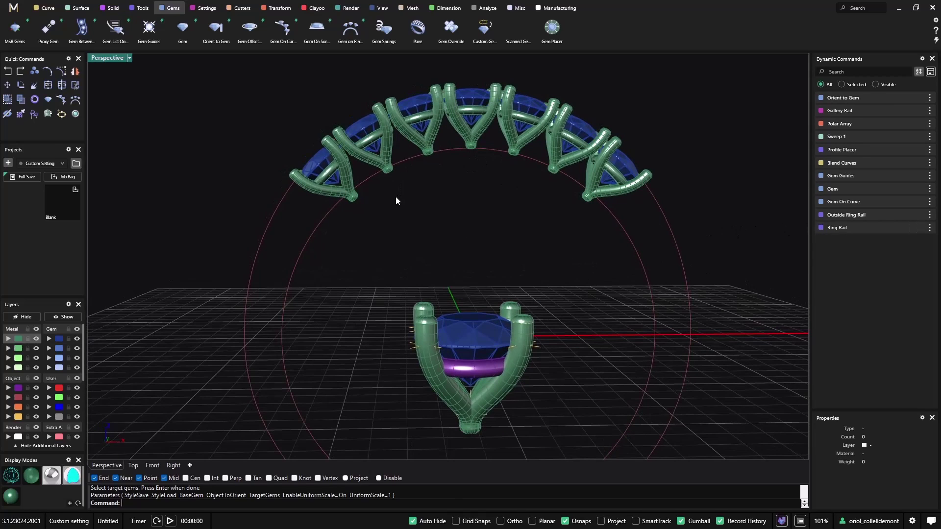
- Ungroup the copied settings and pull the leftmost one onto the ring circle
left_click(392, 156)
key("ctrl+shift+g")
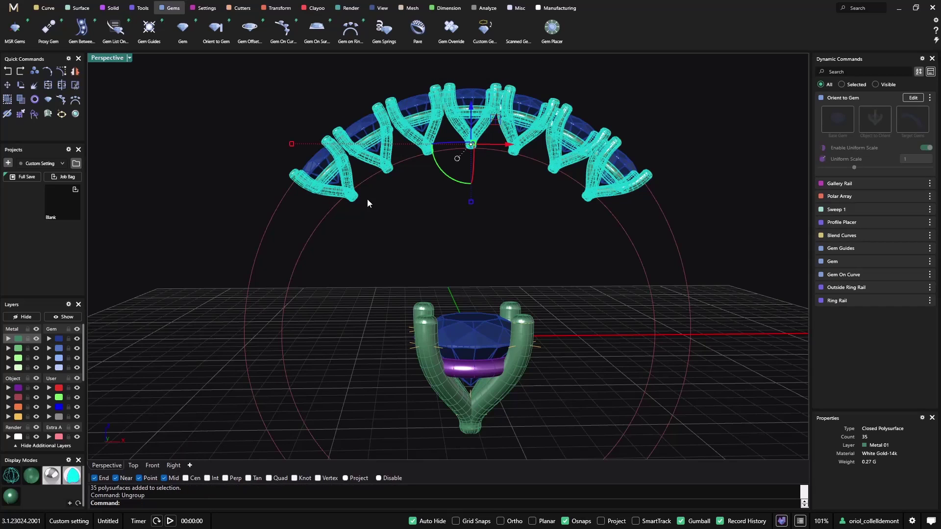
left_click(276, 8)
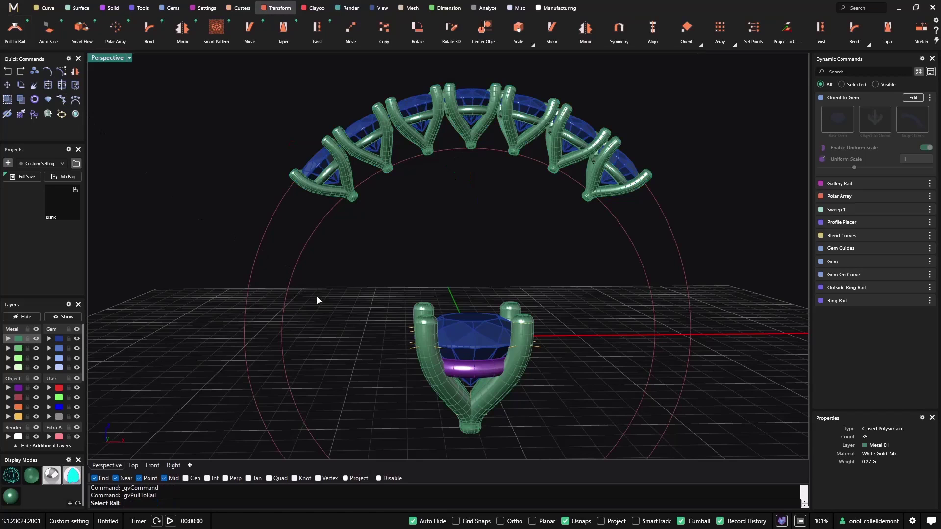
left_click(323, 231)
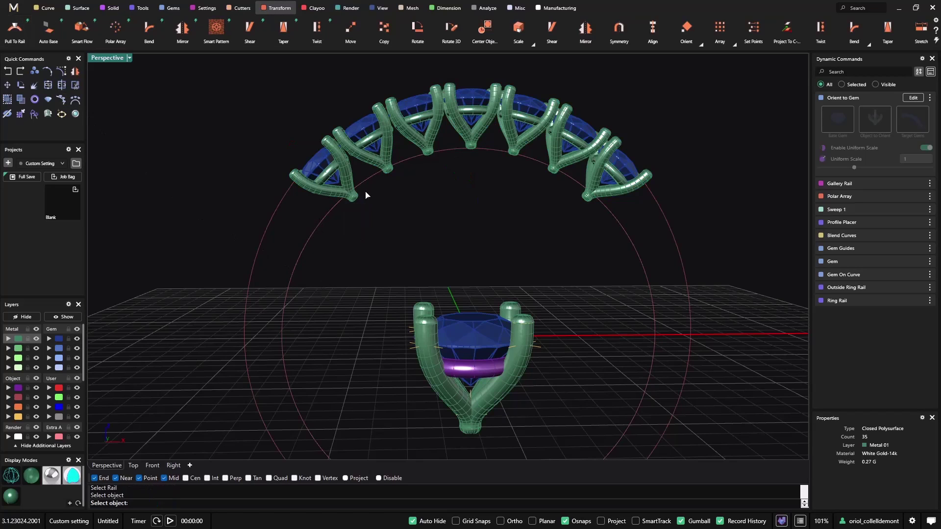
left_click(348, 199)
key("Return")
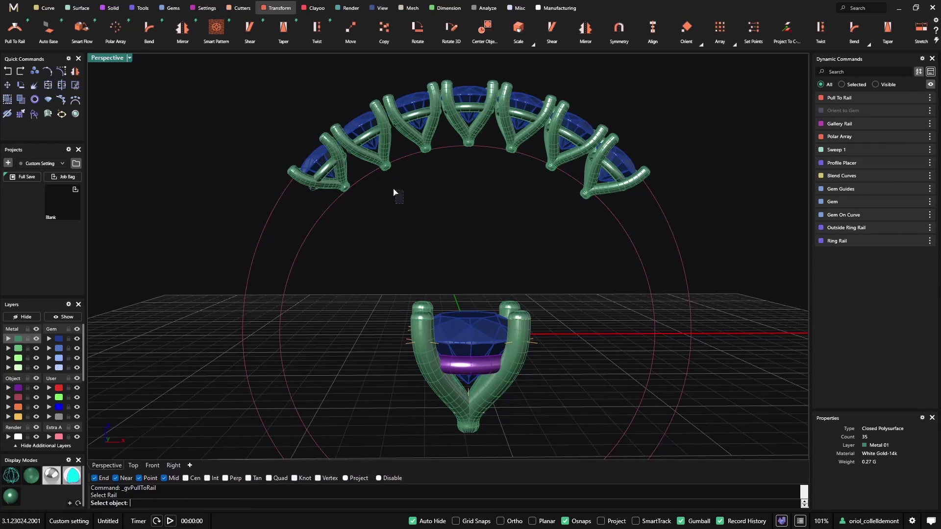
- Pull the second and rightmost settings onto the ring circle rail
left_click(373, 173)
left_click(378, 165)
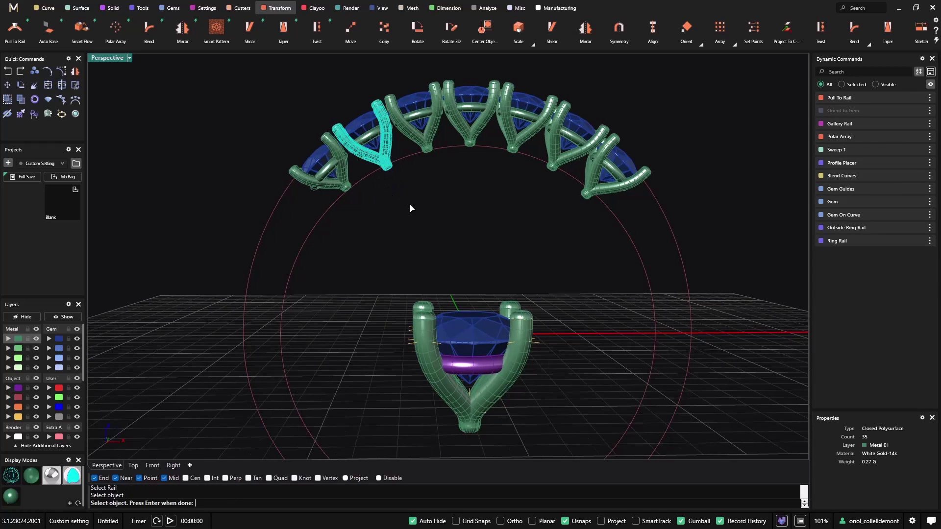
key("Return")
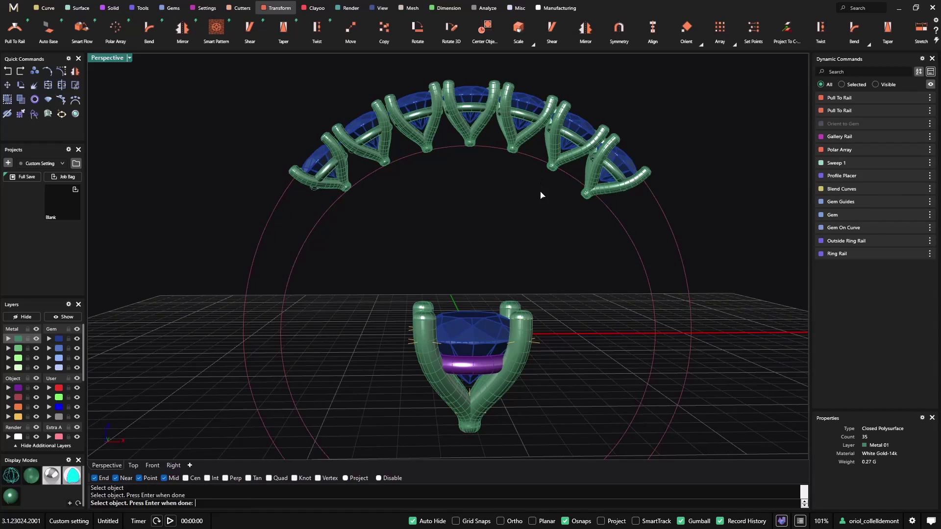
key("Return")
key("Return")
left_click(579, 195)
left_click(571, 190)
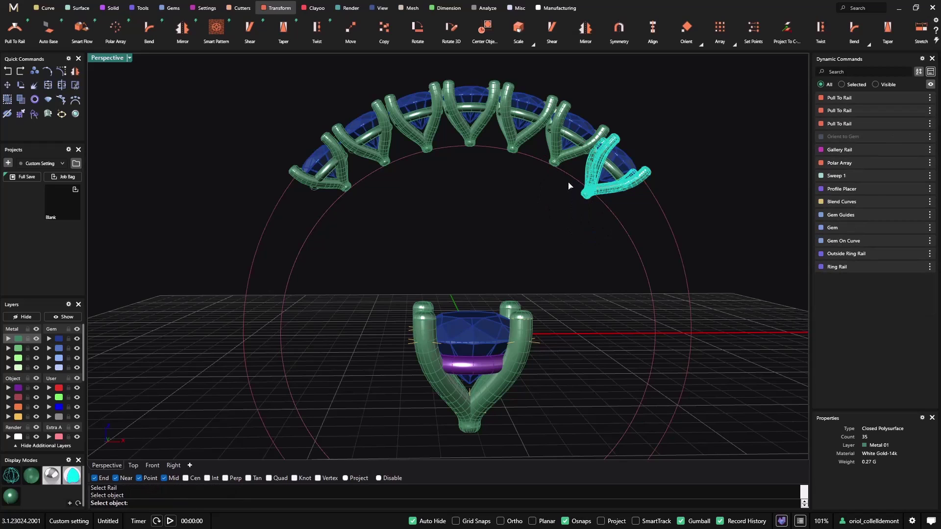
key("Return")
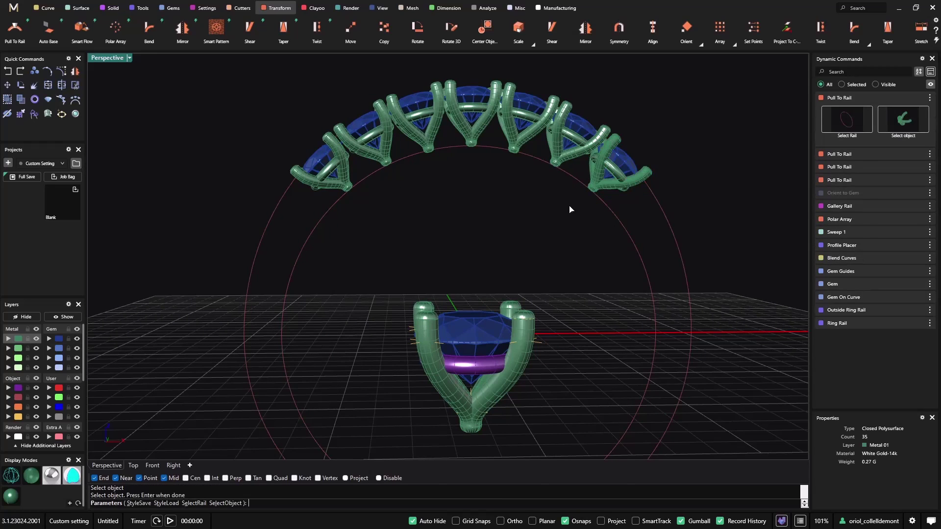
key("Return")
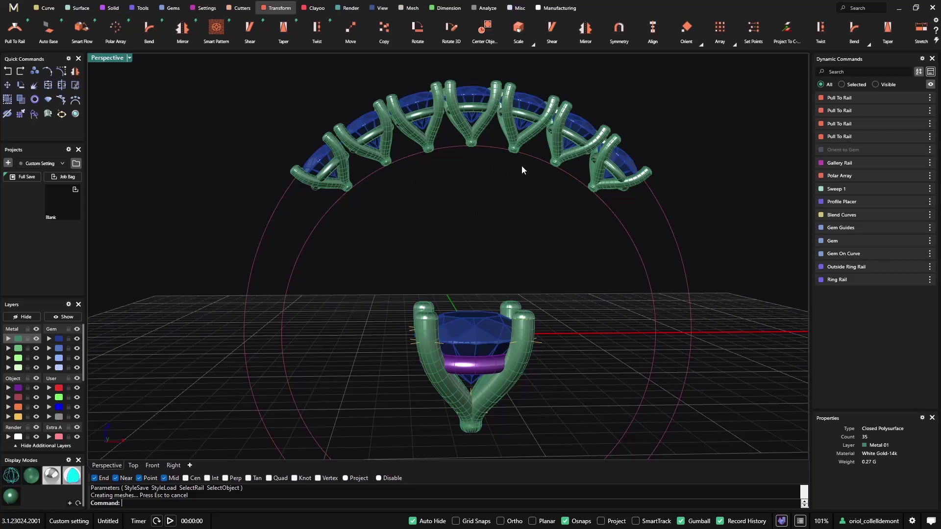
- Pull another setting in the gem arc onto the rail
mouse_move(525, 166)
right_mouse_down()
mouse_move(513, 190)
mouse_move(514, 179)
right_mouse_up()
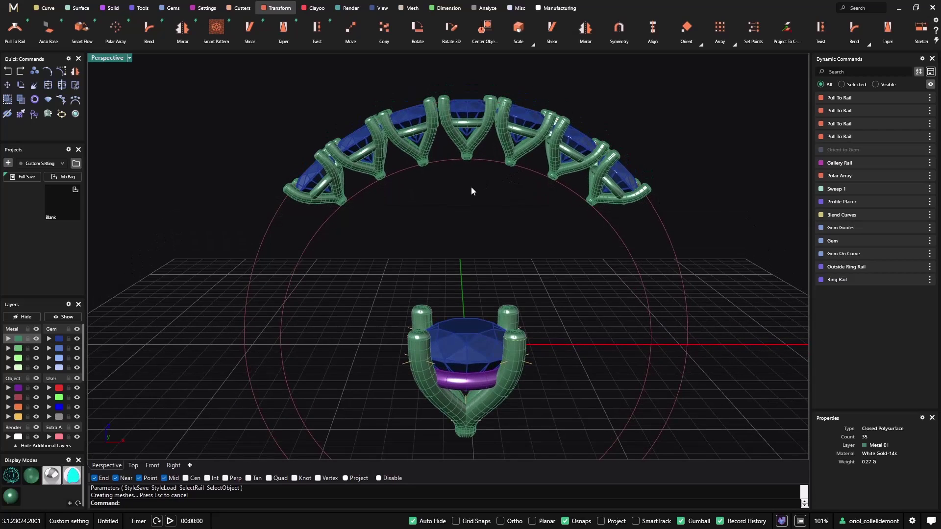
key("Return")
left_click_drag(456, 190, 417, 166)
key("Return")
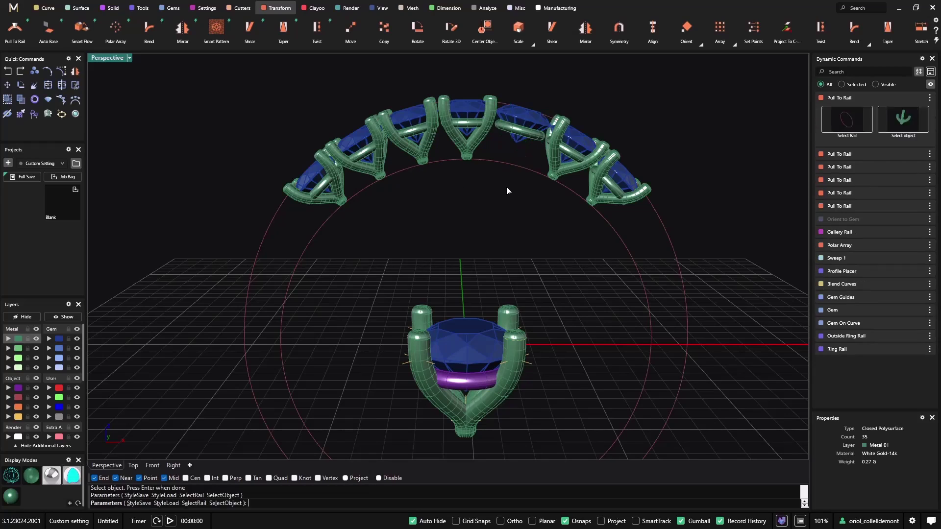
right_click_drag(507, 187, 450, 263)
- Run Profile Placer on the ring circle, using the outer circle as outside curve
left_click(33, 114)
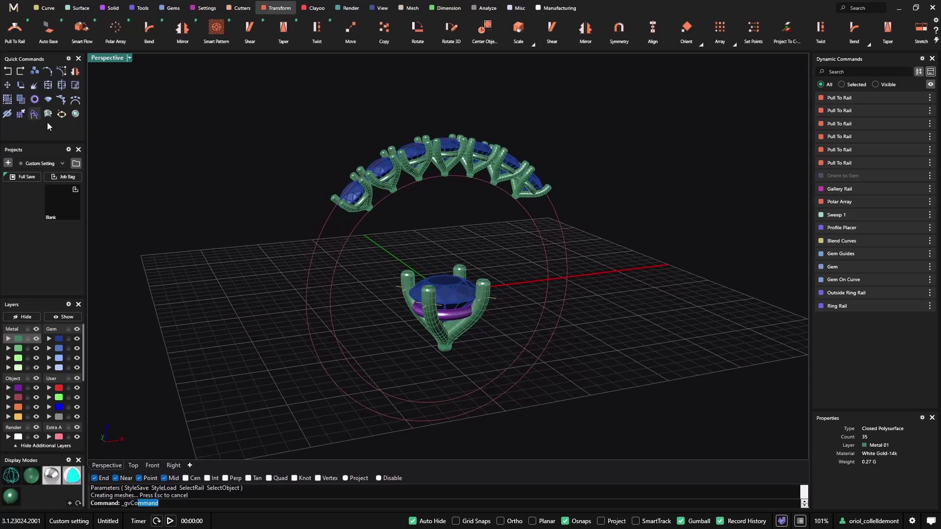
left_click(349, 238)
left_click_drag(445, 181, 520, 206)
right_click_drag(523, 210, 607, 254)
scroll(902, 147, "up", 2)
left_click(906, 118)
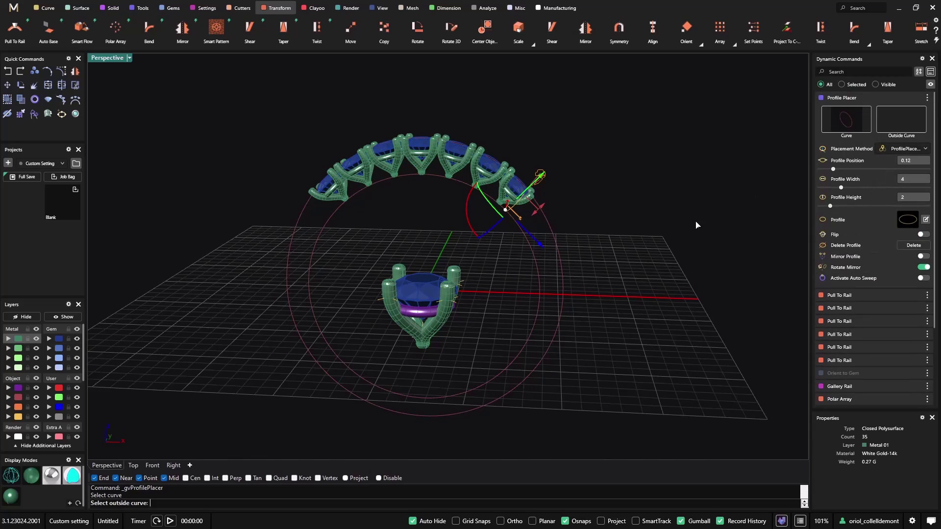
left_click(561, 259)
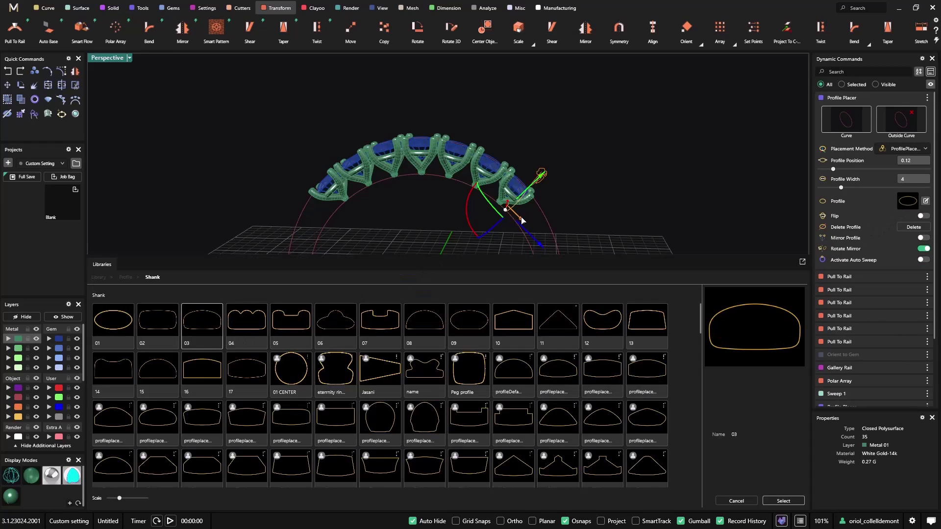
right_click_drag(606, 204, 518, 177)
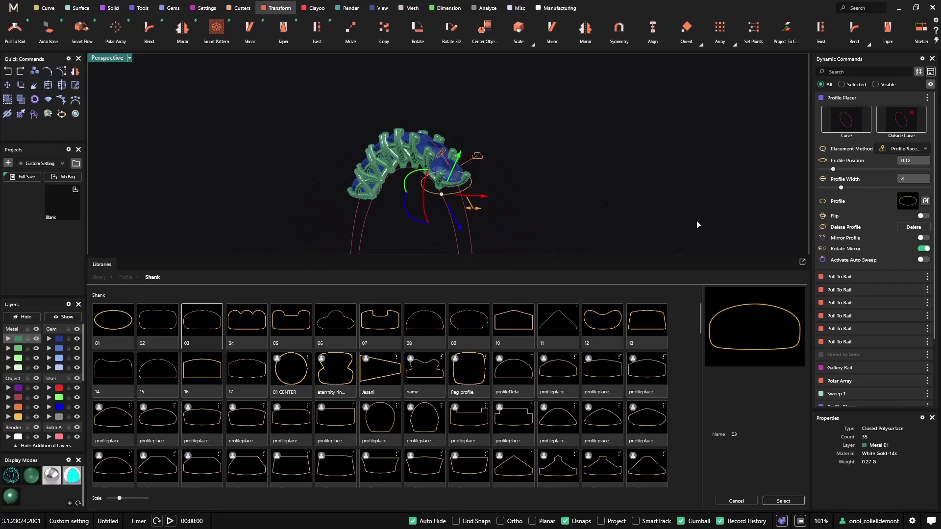
- Apply mirrored library profile 03 at width 1.7 and position 0.13
left_click(921, 238)
key("Return")
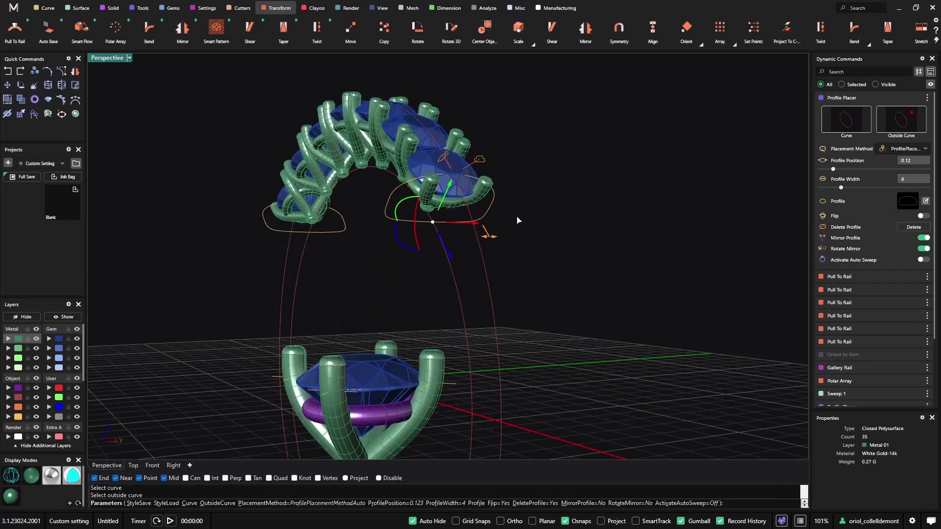
left_click_drag(447, 206, 390, 193)
right_click_drag(391, 193, 553, 262)
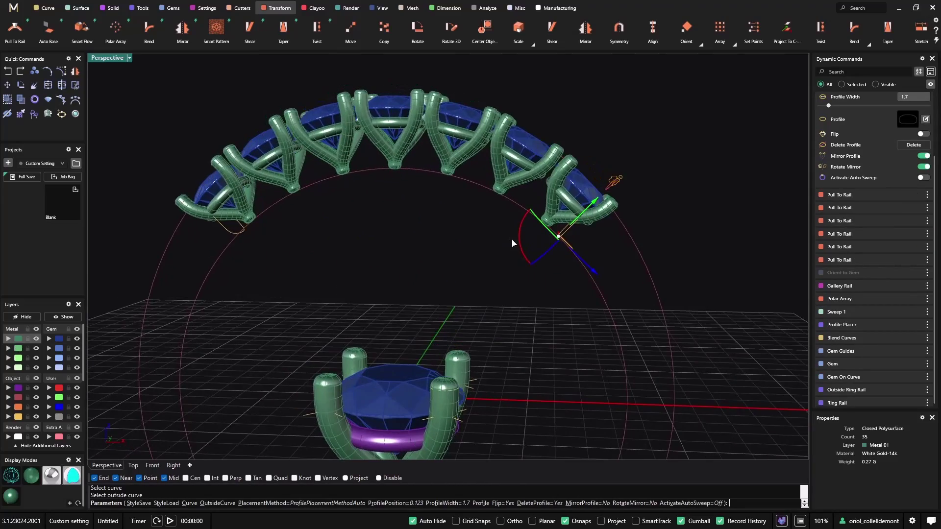
left_click_drag(557, 237, 563, 242)
right_click_drag(562, 242, 644, 267)
key("Return")
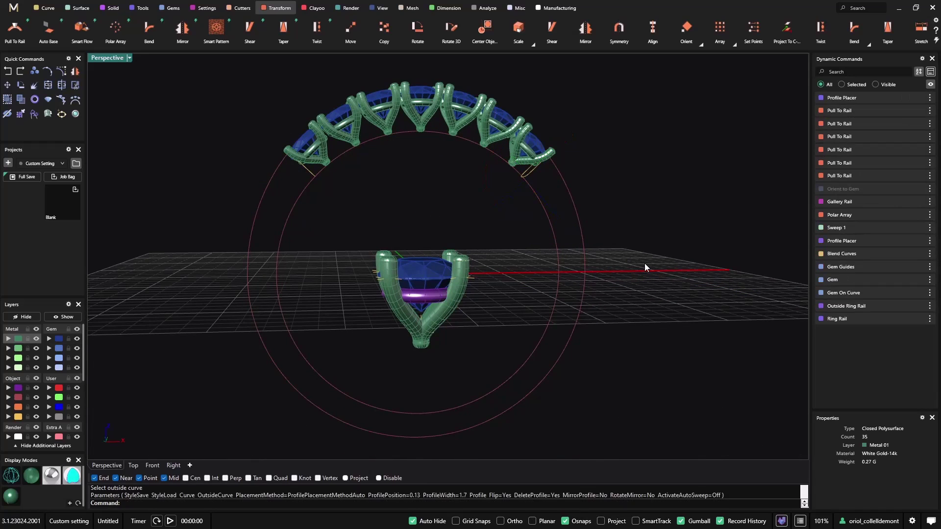
- Sweep 2 the left and right profile curves into the shank band, accepting the settings
left_click(71, 16)
left_click(82, 27)
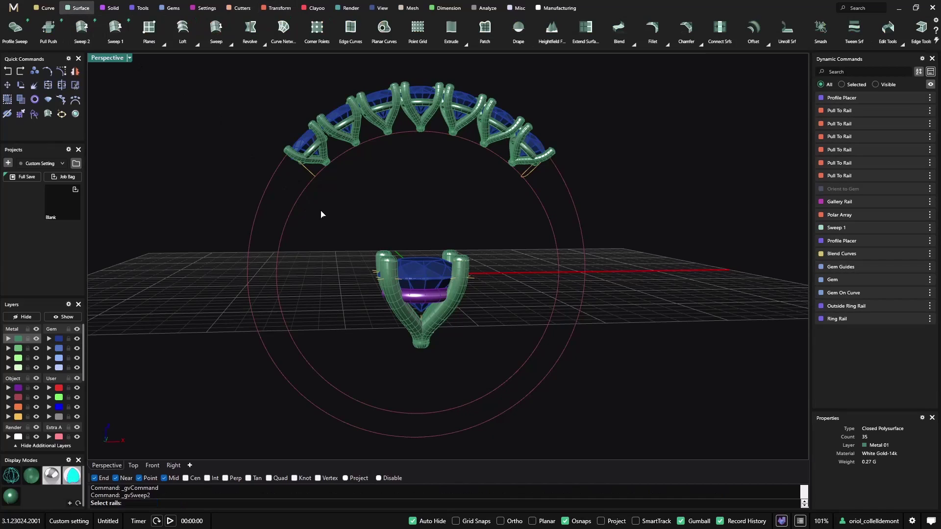
left_click(310, 173)
left_click(529, 175)
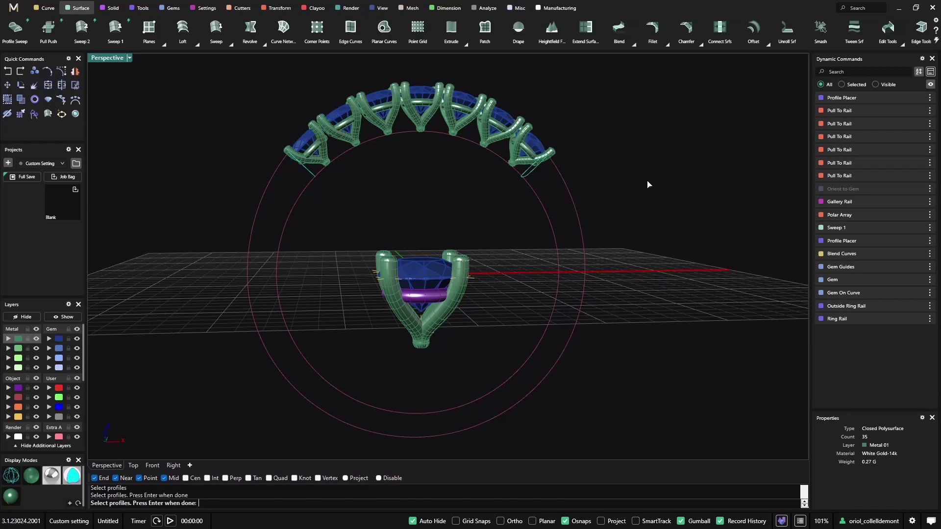
key("Return")
right_click_drag(645, 184, 256, 197)
key("Return")
- Inspect the band from tilted views and select the ring rail curve
right_click_drag(488, 156, 538, 173)
scroll(418, 124, "up", 3)
right_click_drag(418, 125, 470, 147)
scroll(476, 143, "up", 3)
left_click(448, 148)
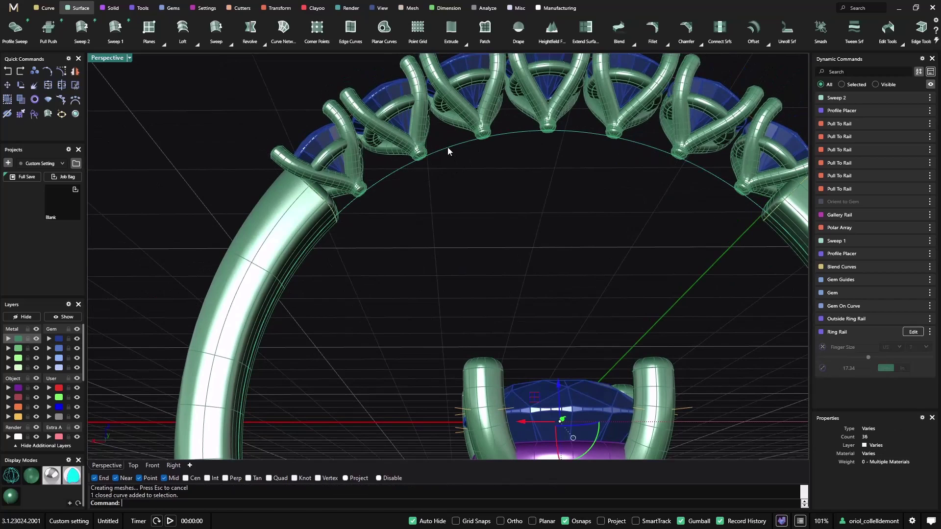
right_click_drag(479, 195, 620, 188)
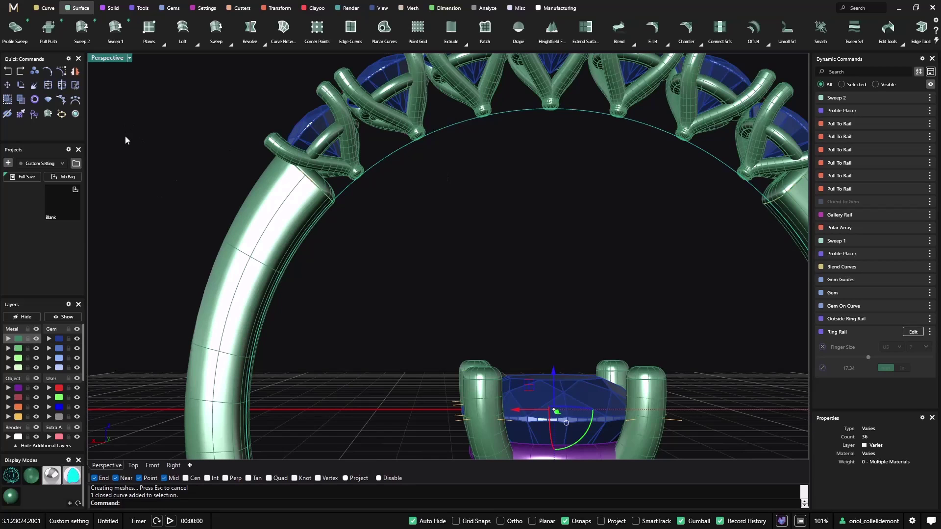
- Place a new profile on the ring rail, lowering its height to 0.4 and narrowing it
left_click(34, 114)
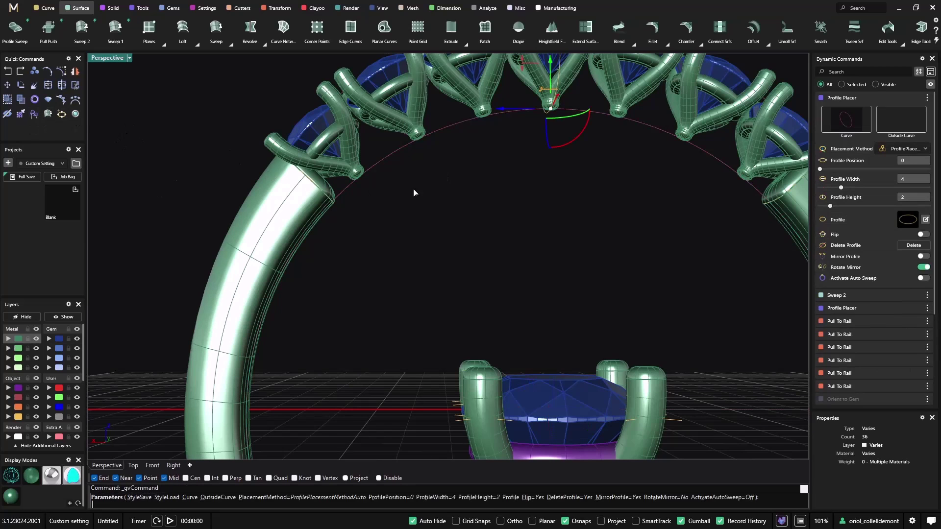
right_click_drag(458, 193, 543, 171)
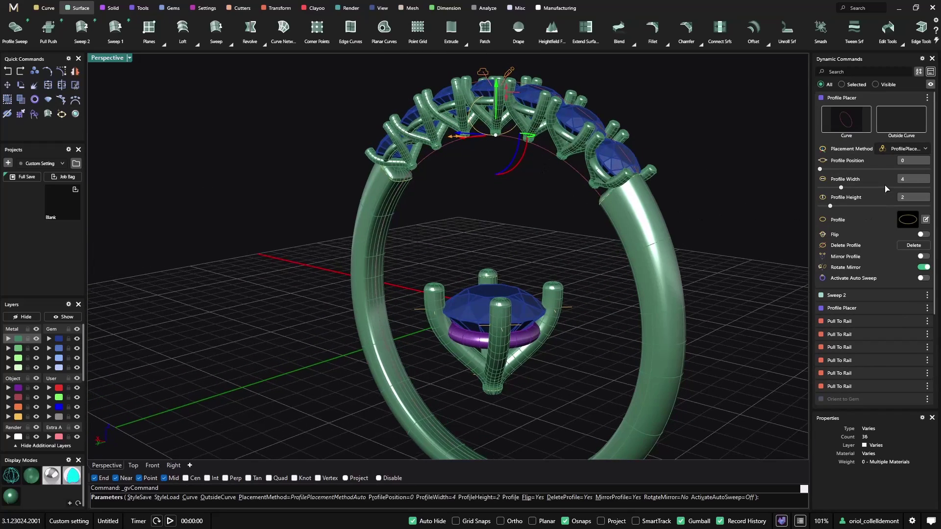
left_click(908, 220)
left_click(359, 233)
scroll(516, 115, "up", 3)
left_click_drag(516, 111, 516, 140)
right_click_drag(516, 138, 342, 162)
left_click_drag(377, 169, 415, 167)
right_click_drag(415, 167, 495, 184)
- Set the profile to position 0.132 and width 1.4, mirrored, and commit it
left_click_drag(492, 178, 279, 210)
scroll(280, 238, "up", 5)
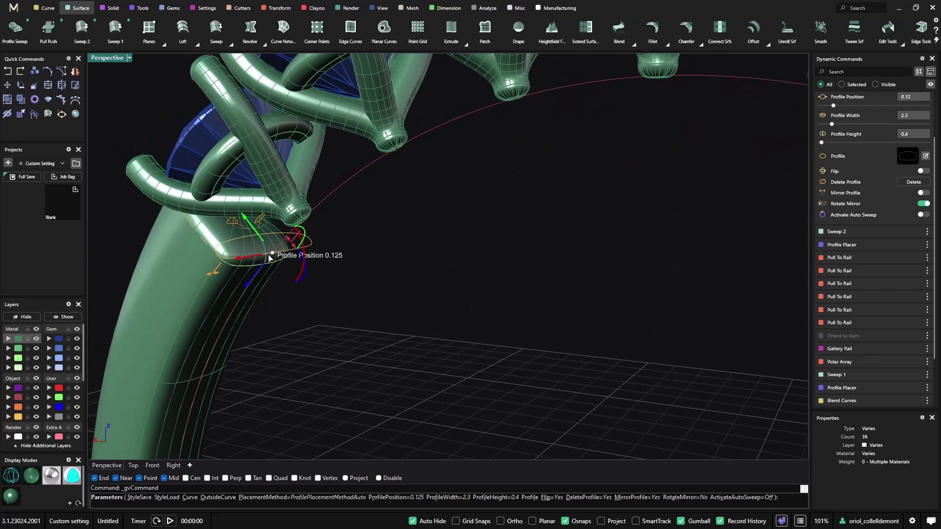
left_click_drag(273, 254, 257, 276)
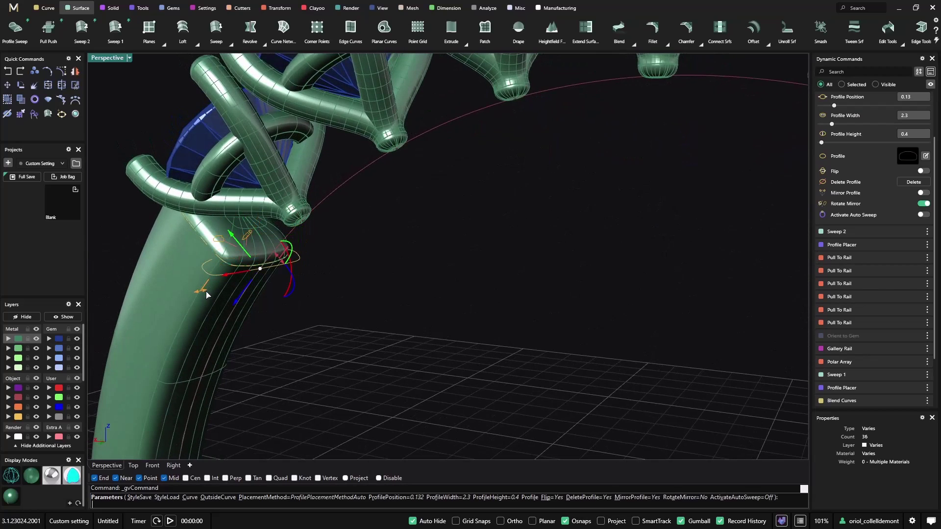
left_click_drag(204, 298, 248, 294)
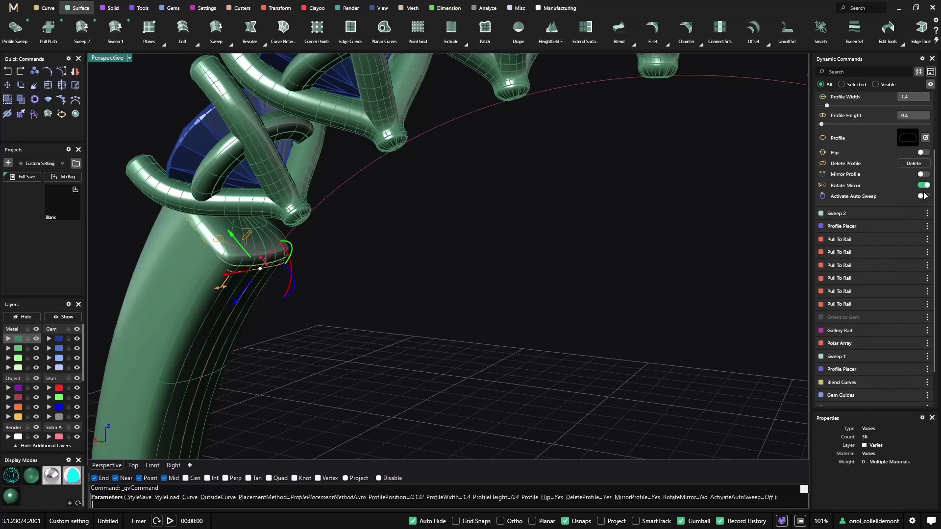
left_click(922, 175)
scroll(552, 284, "down", 5)
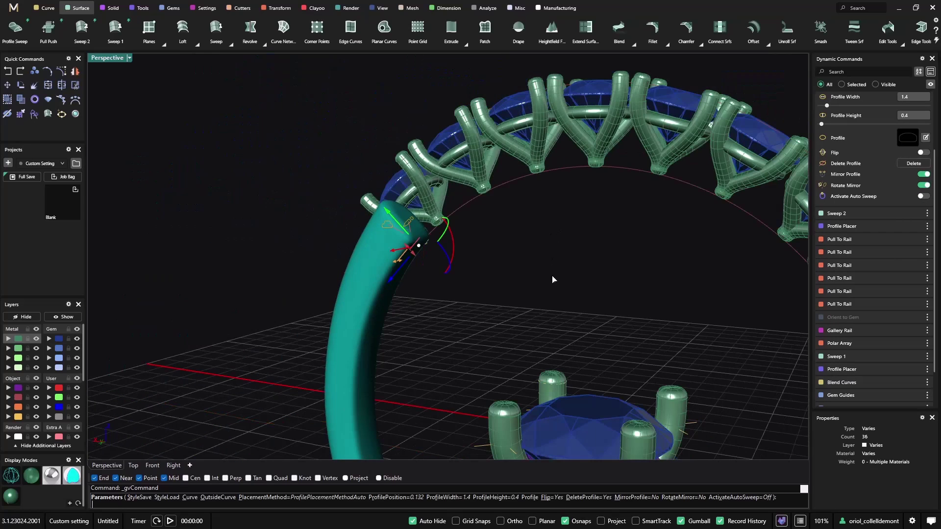
right_click(644, 281)
right_click_drag(644, 279, 537, 225)
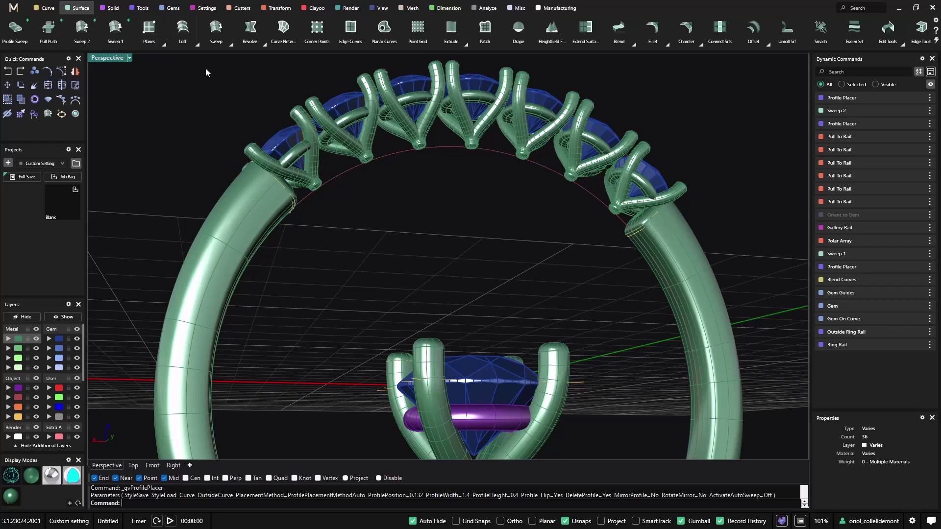
- Sweep 1 both shank profiles along the inner arc, flipped, into the gallery rail
left_click(115, 39)
left_click(400, 157)
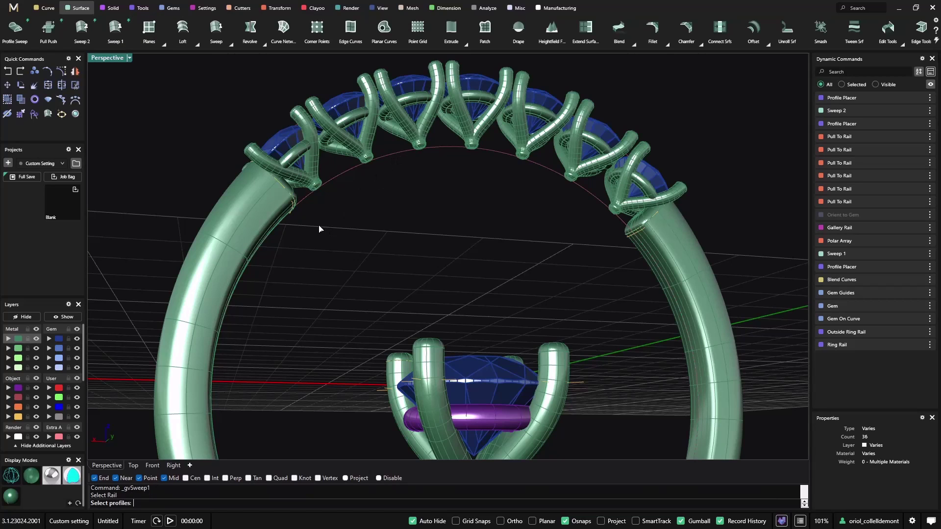
left_click(290, 216)
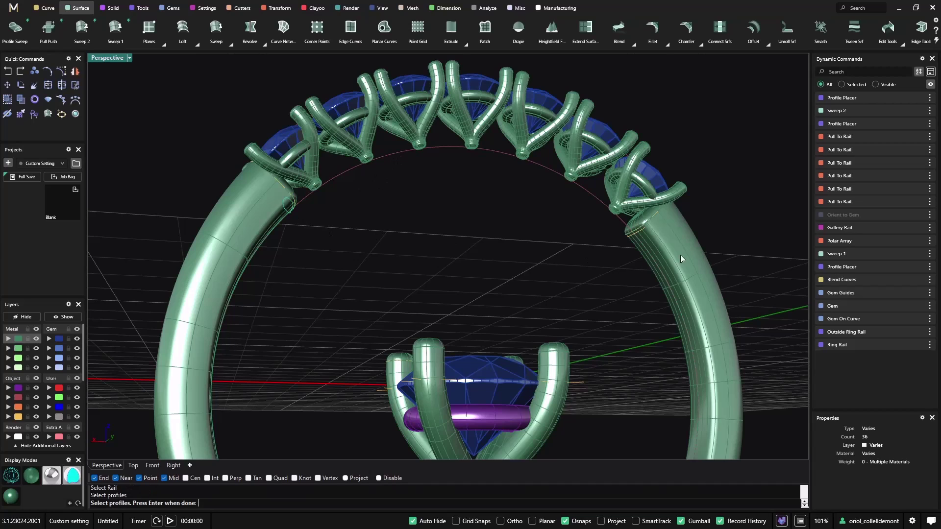
left_click(643, 230)
key("Return")
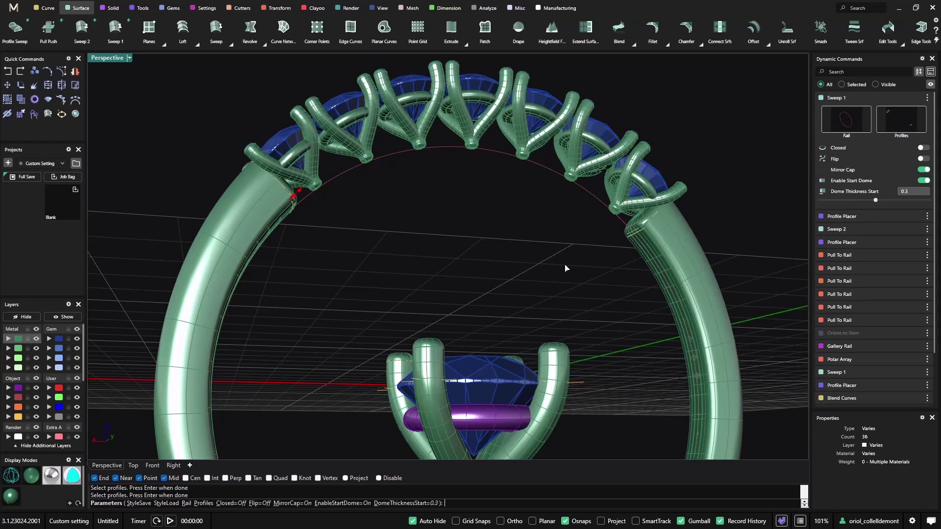
left_click(925, 160)
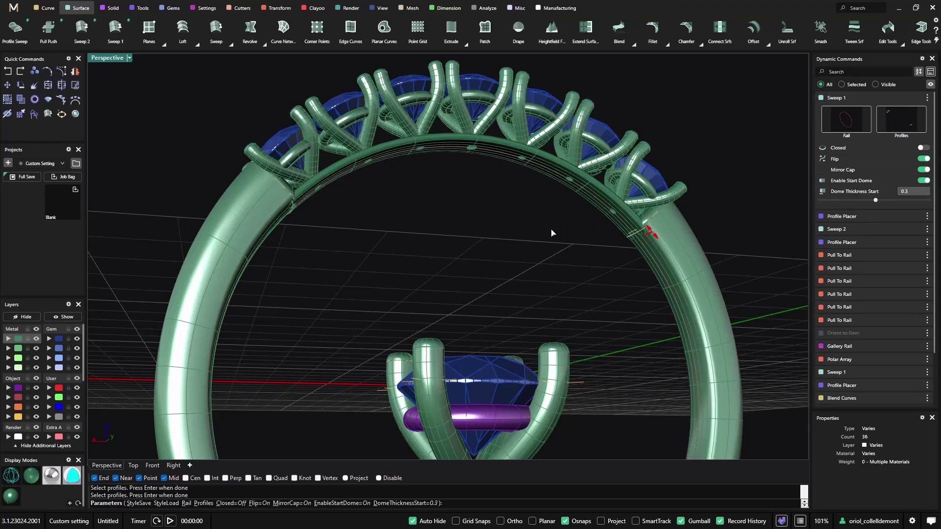
mouse_move(551, 233)
right_mouse_down()
mouse_move(504, 196)
mouse_move(487, 215)
mouse_move(500, 237)
mouse_move(529, 248)
mouse_move(535, 231)
mouse_move(531, 246)
mouse_move(687, 280)
mouse_move(712, 245)
mouse_move(636, 237)
mouse_move(557, 247)
right_mouse_up()
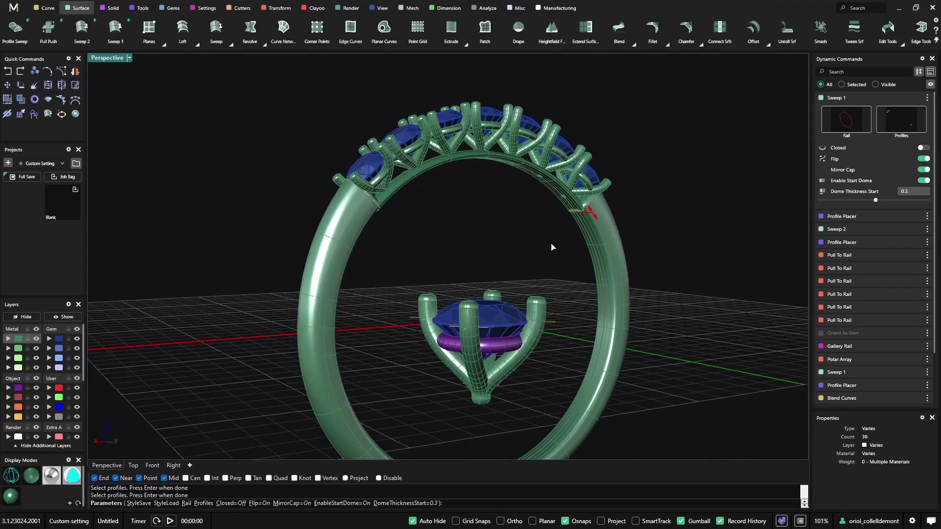
key("Return")
scroll(542, 232, "up", 5)
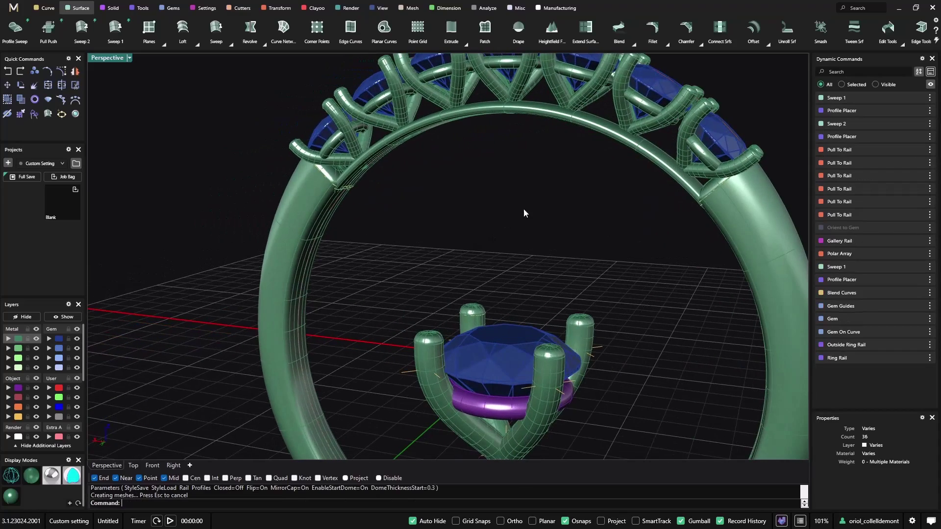
- Edit the placed gallery profile and raise its Profile Height from 0.4 to 0.6 mm
left_click(913, 111)
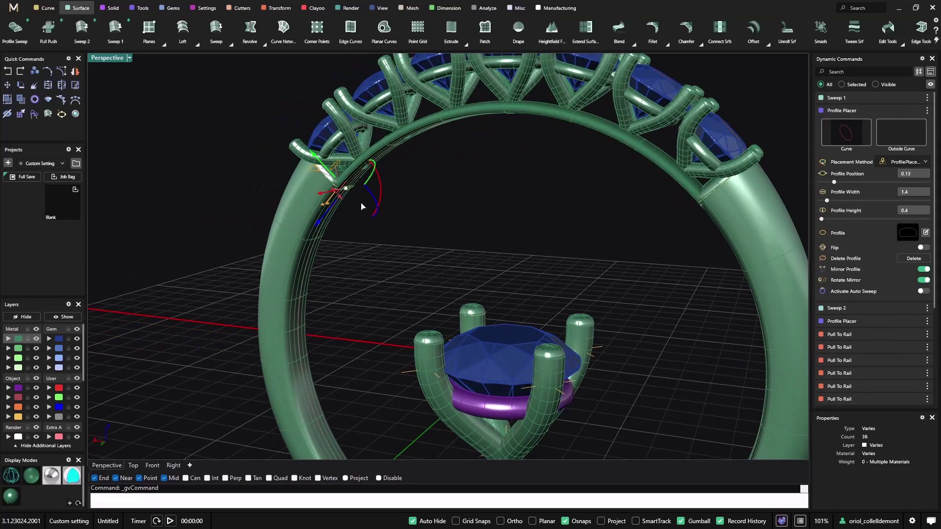
scroll(321, 189, "up", 6)
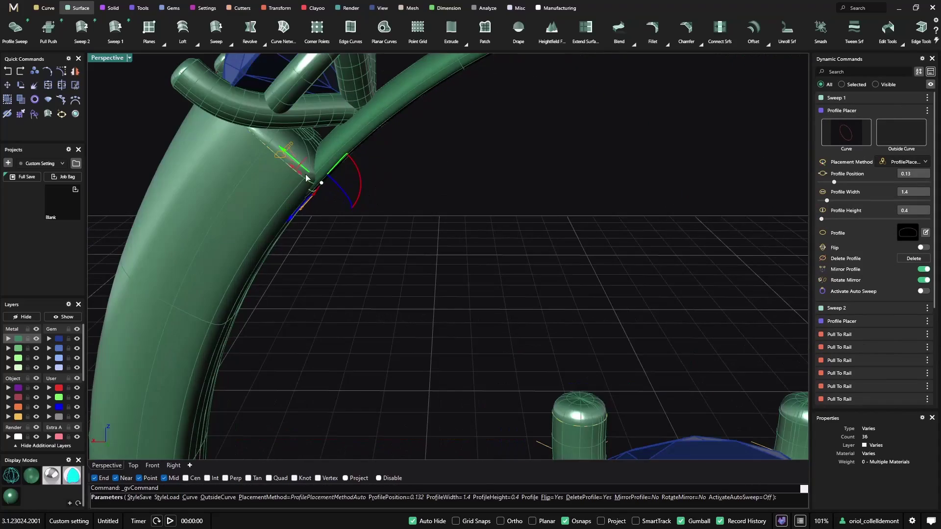
mouse_move(299, 175)
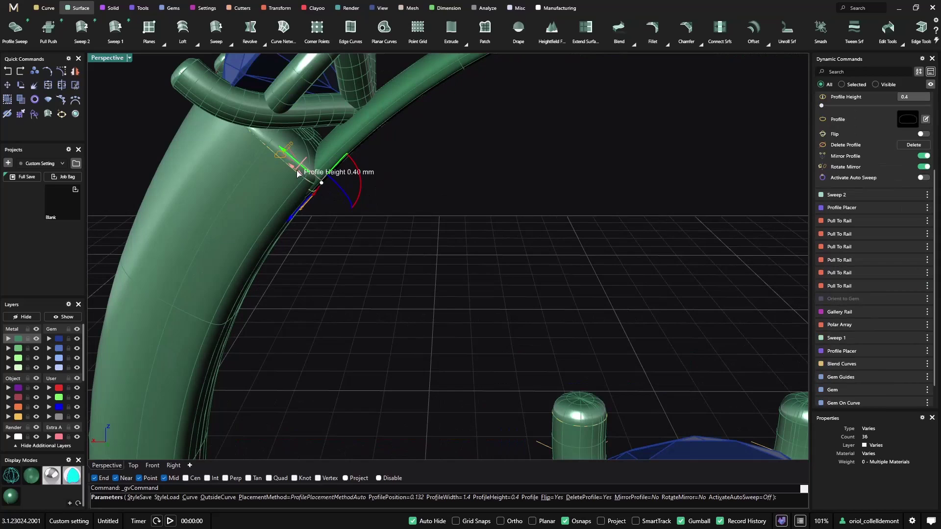
left_click_drag(295, 172, 312, 169)
scroll(464, 221, "down", 8)
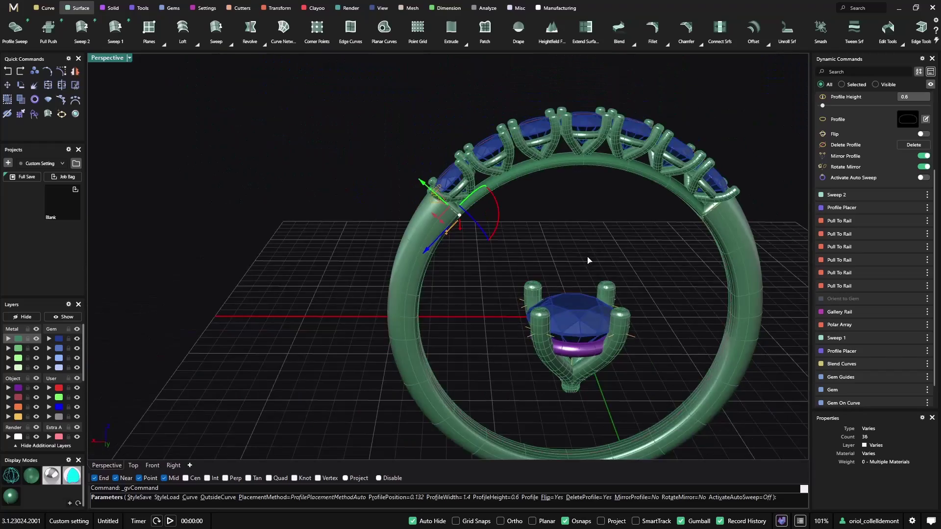
right_click_drag(595, 231, 644, 265)
scroll(628, 240, "up", 2)
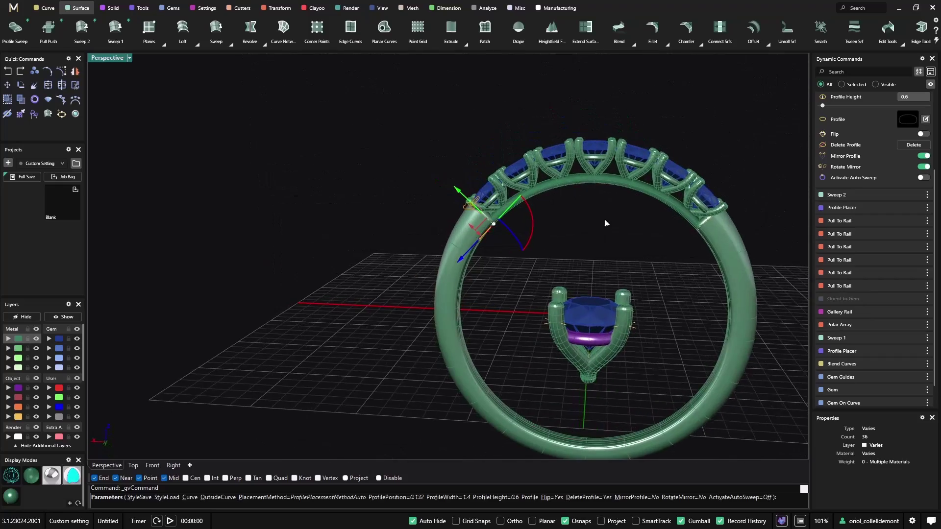
scroll(602, 183, "up", 3)
right_click(568, 223)
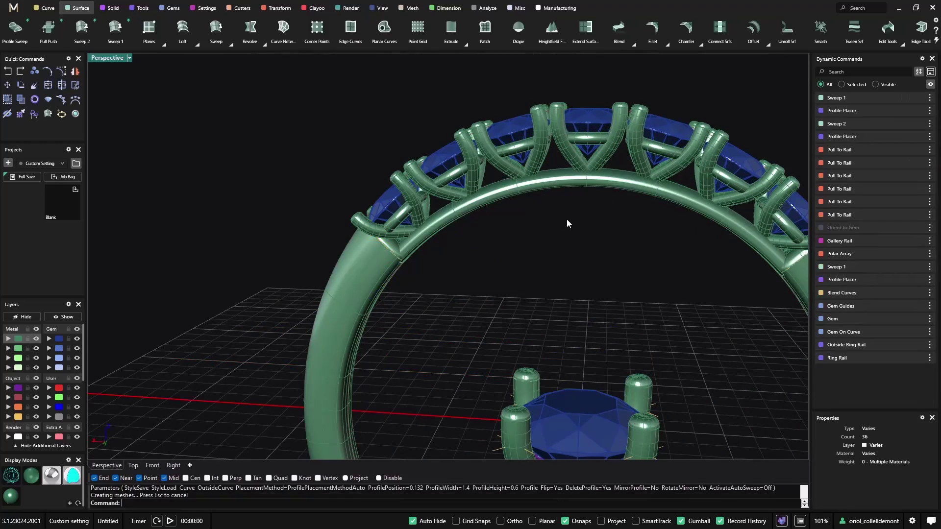
right_click_drag(566, 219, 588, 191)
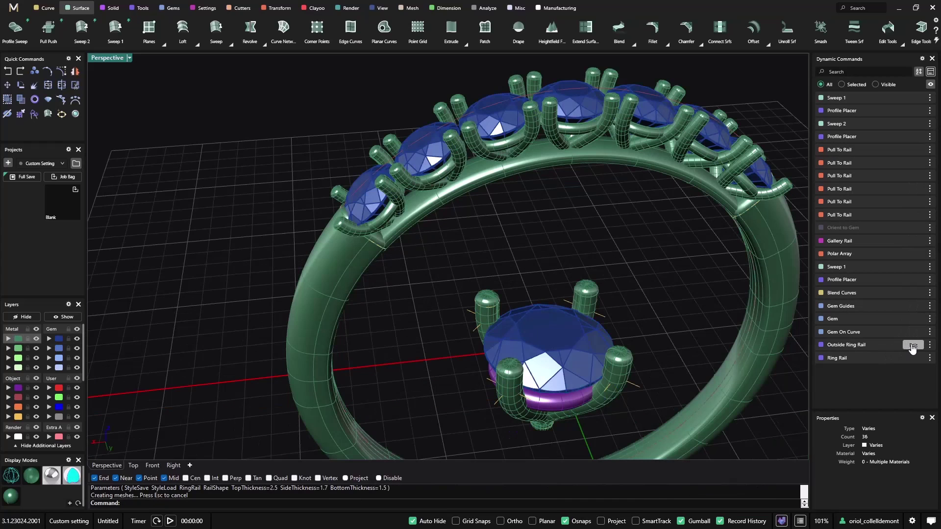
- Edit the Outside Ring Rail and drag its Top Thickness from 2.5 to 2.9 mm
left_click(912, 346)
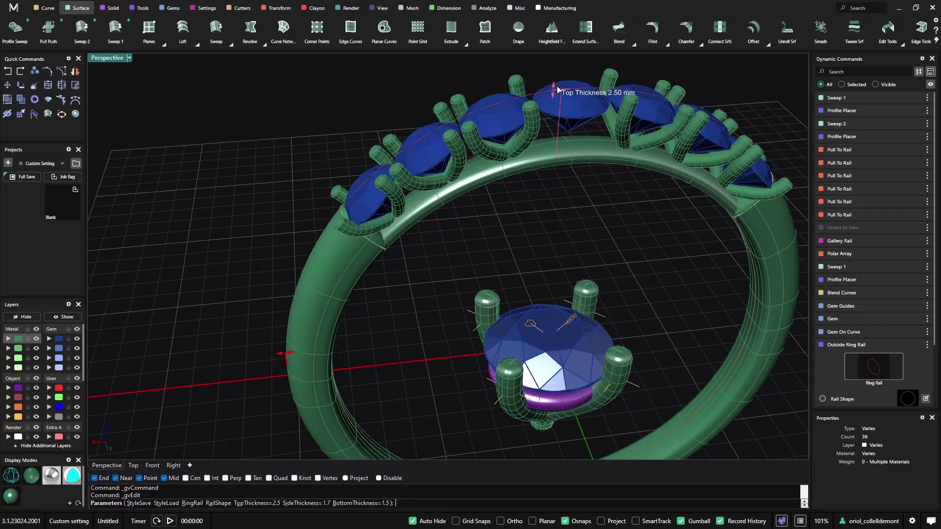
left_click_drag(553, 89, 561, 82)
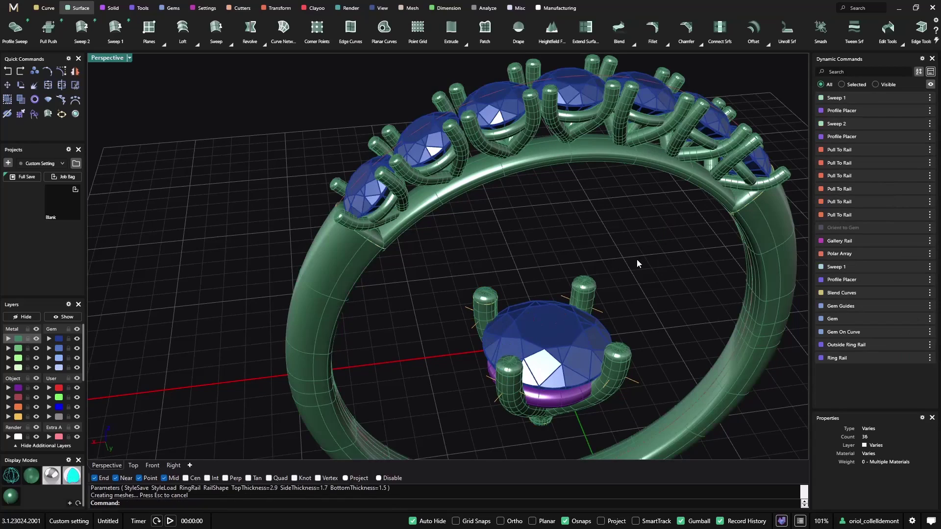
right_click_drag(637, 263, 615, 202)
scroll(615, 202, "down", 3)
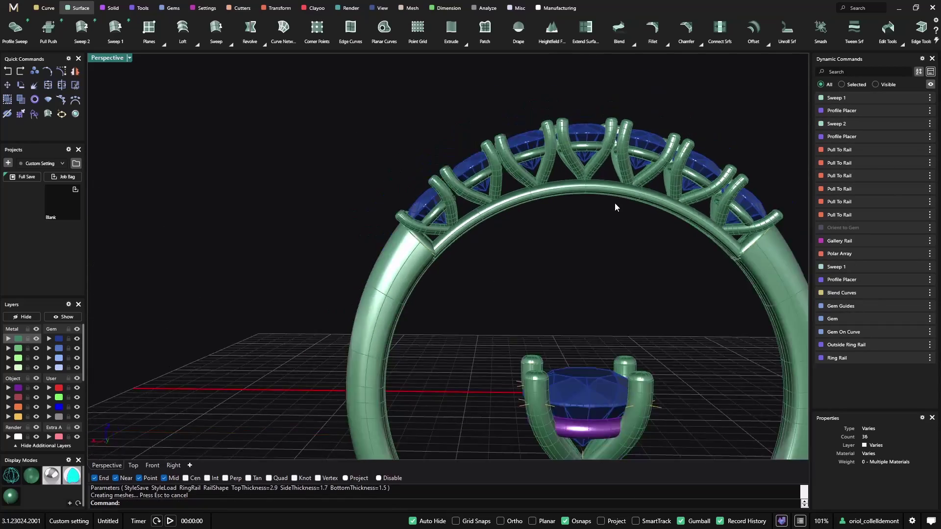
right_click_drag(658, 203, 692, 361)
- Widen the claw heads by raising the gem guides' girdle spacing from 0.4 to 0.5
right_click_drag(563, 136, 698, 183)
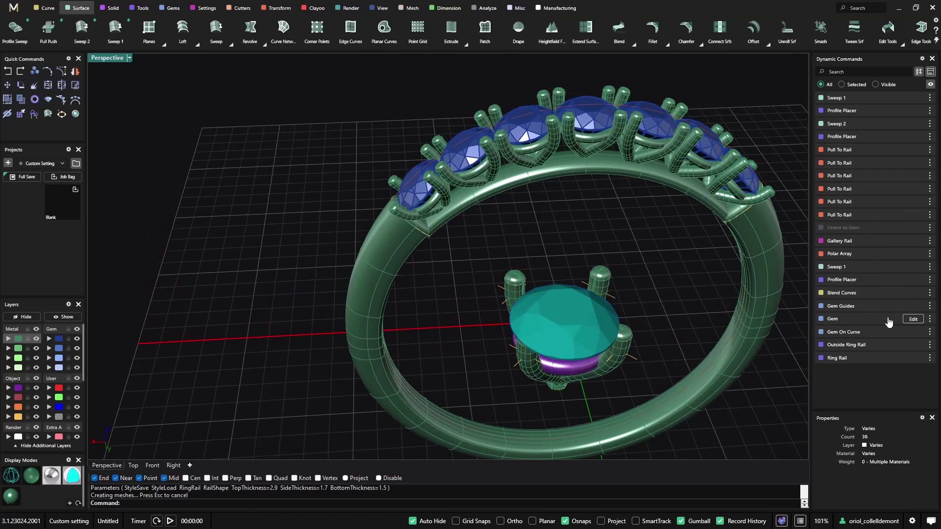
left_click(913, 306)
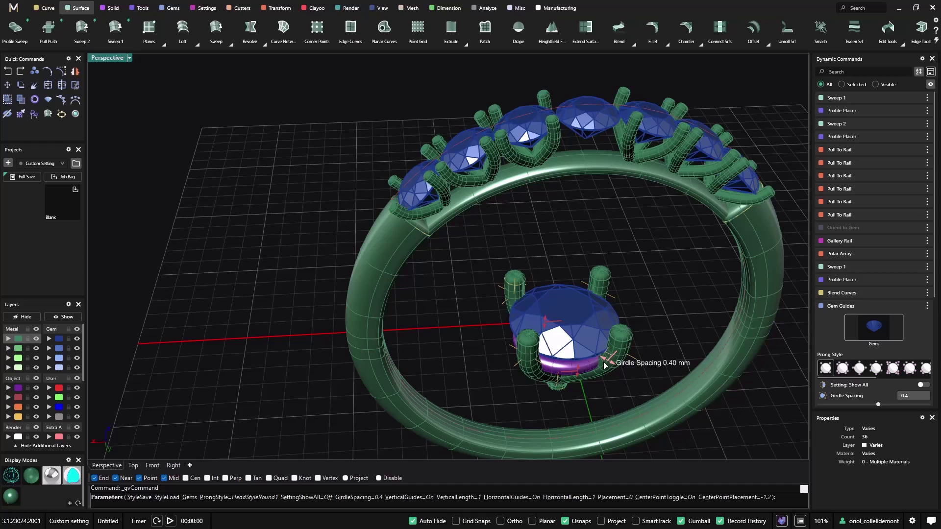
left_click_drag(605, 365, 611, 365)
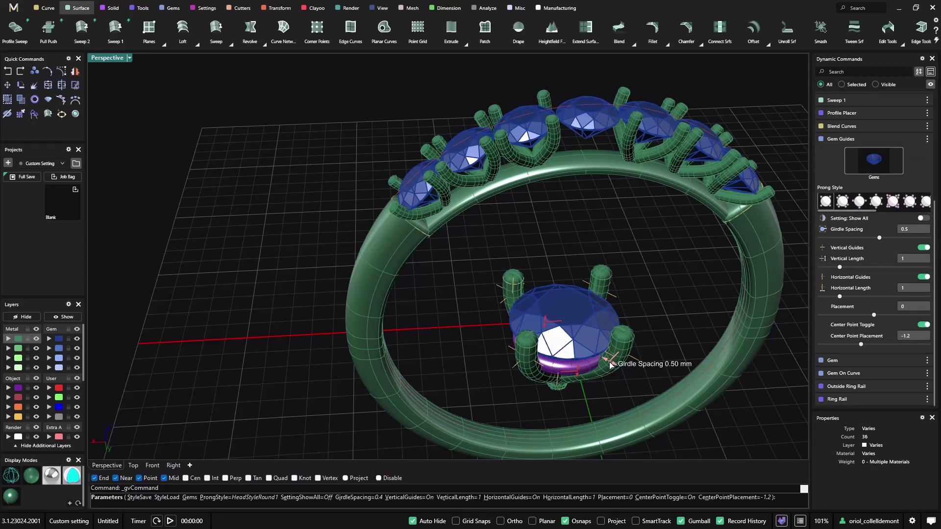
right_click(664, 273)
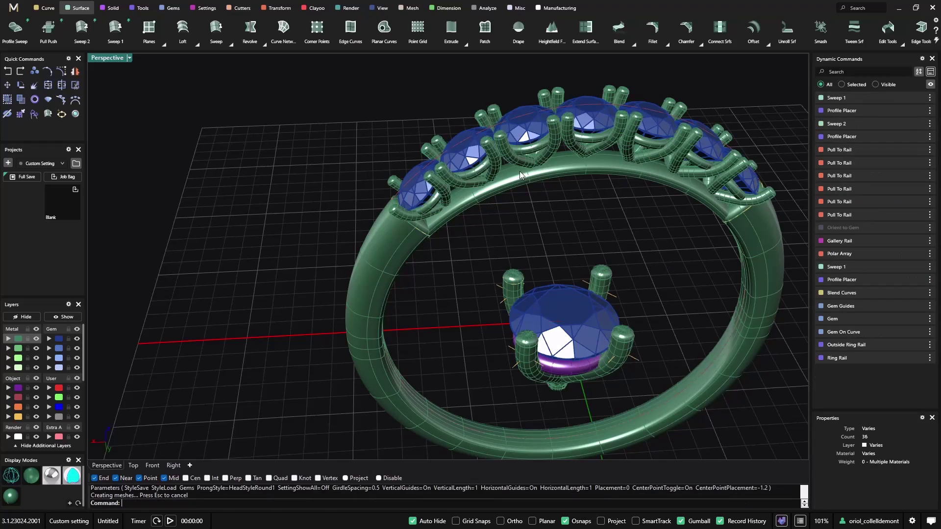
right_click_drag(506, 163, 605, 256)
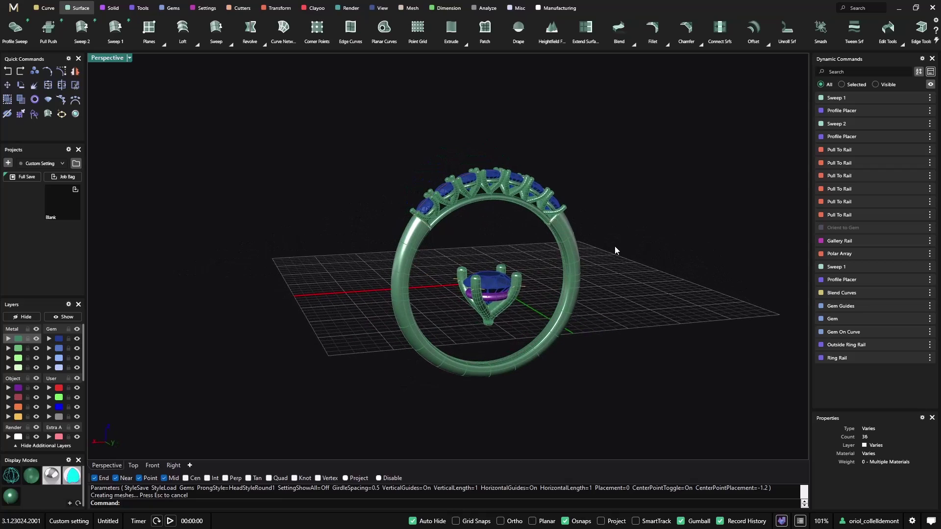